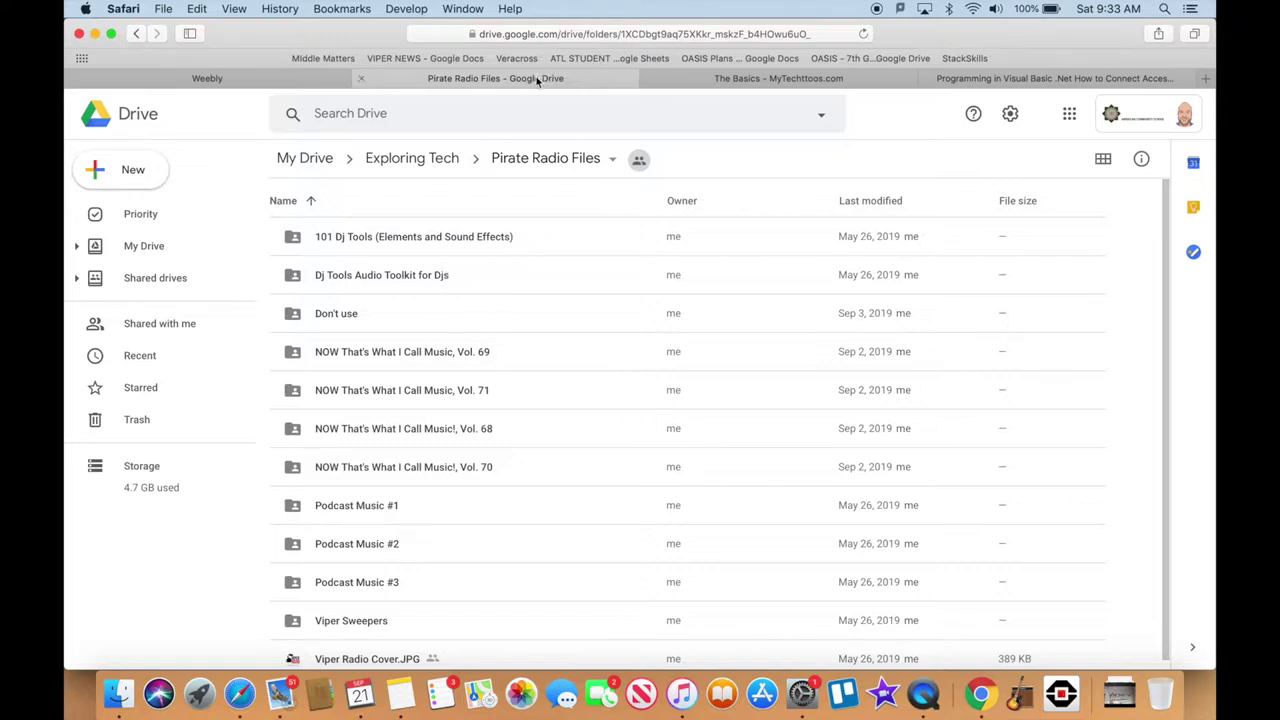
# Open the Pirate Radio page from the 7th Grade section of MyTechttoos.com and review its requirements and files link
pyautogui.click(712, 80)
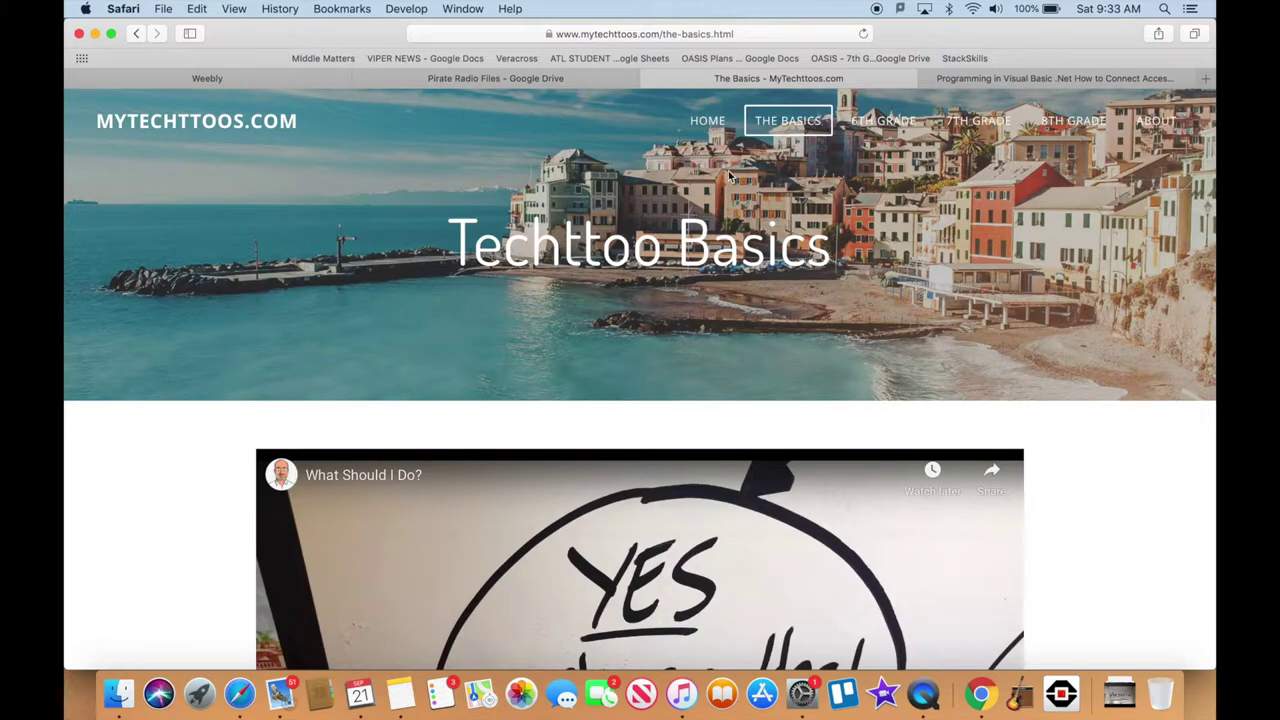
pyautogui.click(980, 122)
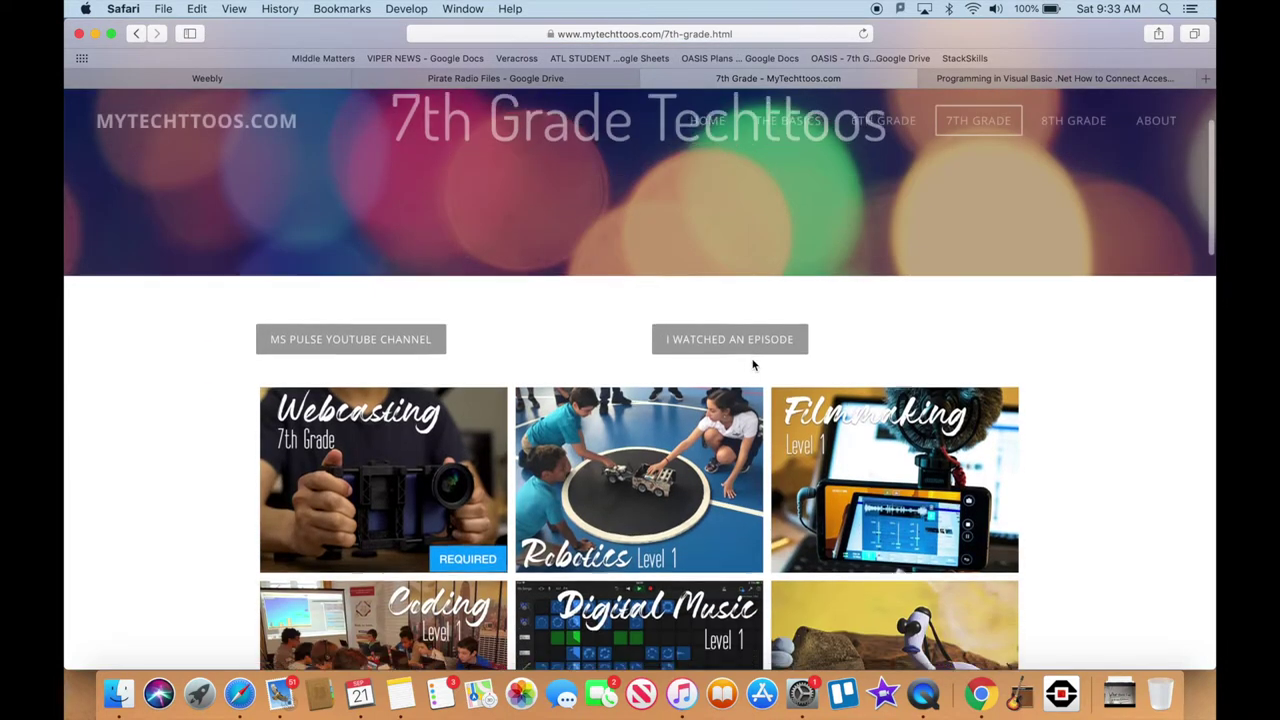
pyautogui.scroll(-10, 752, 364)
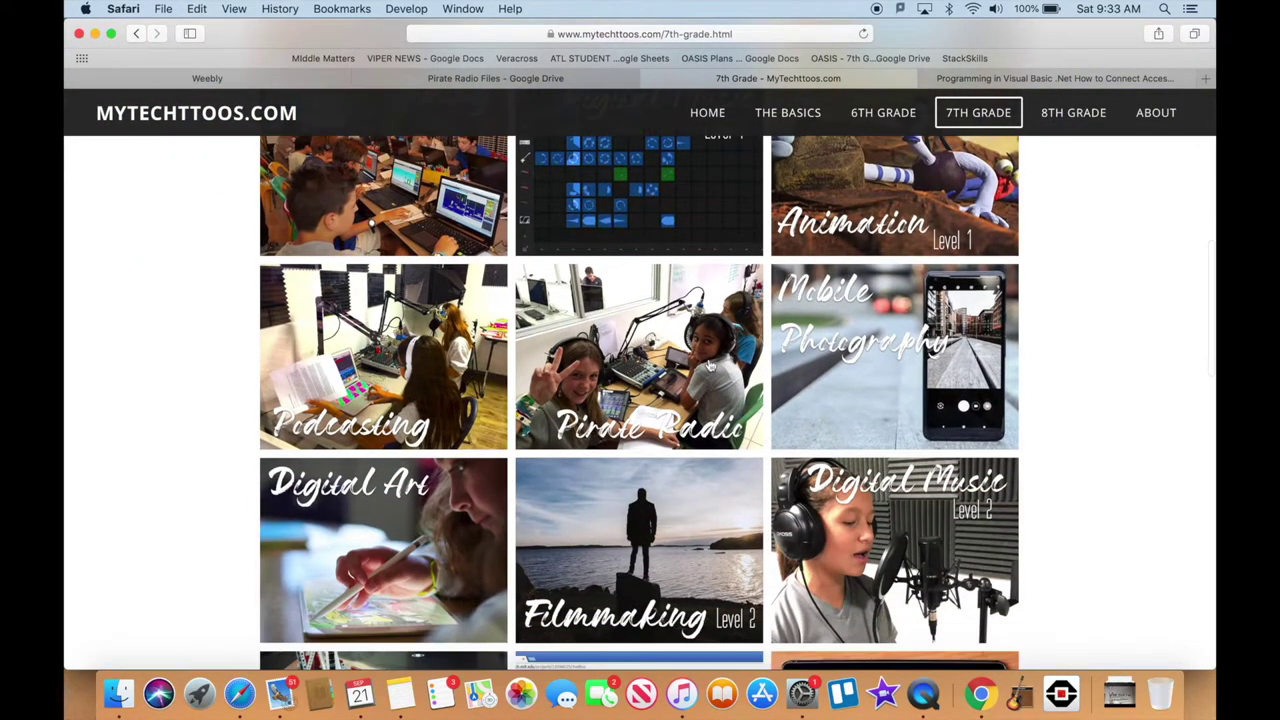
pyautogui.click(665, 368)
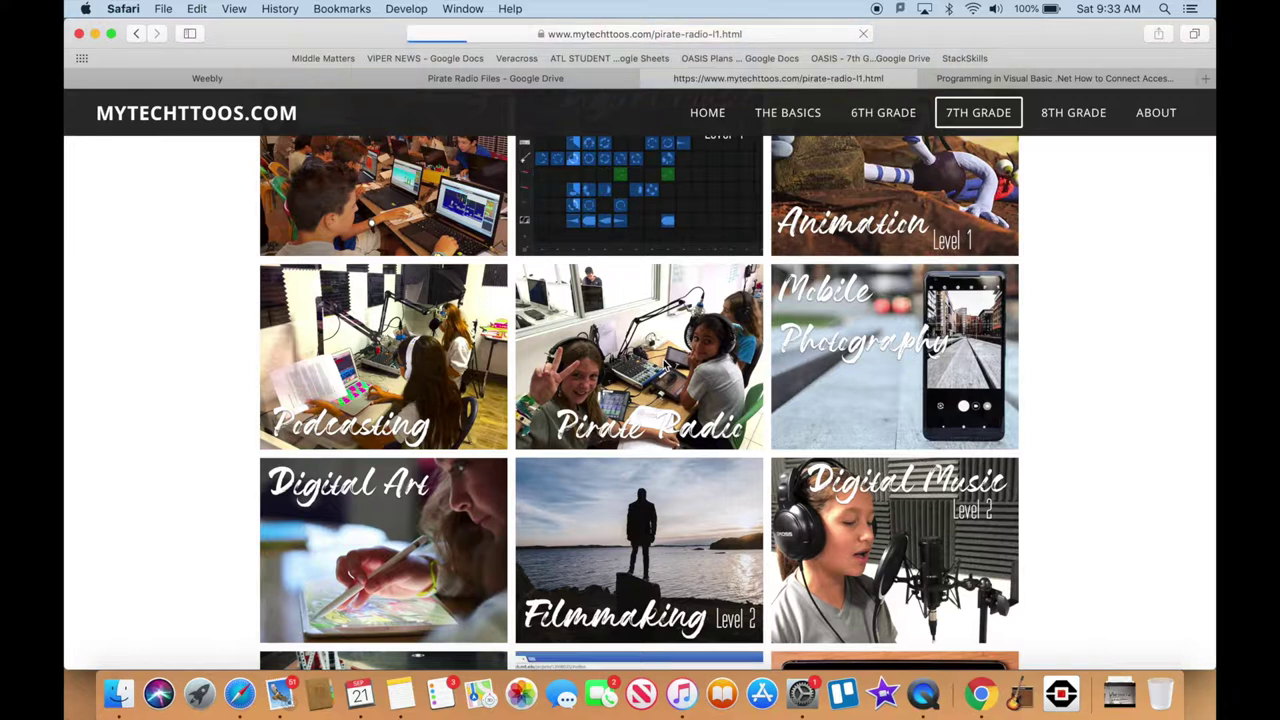
pyautogui.scroll(-5, 663, 362)
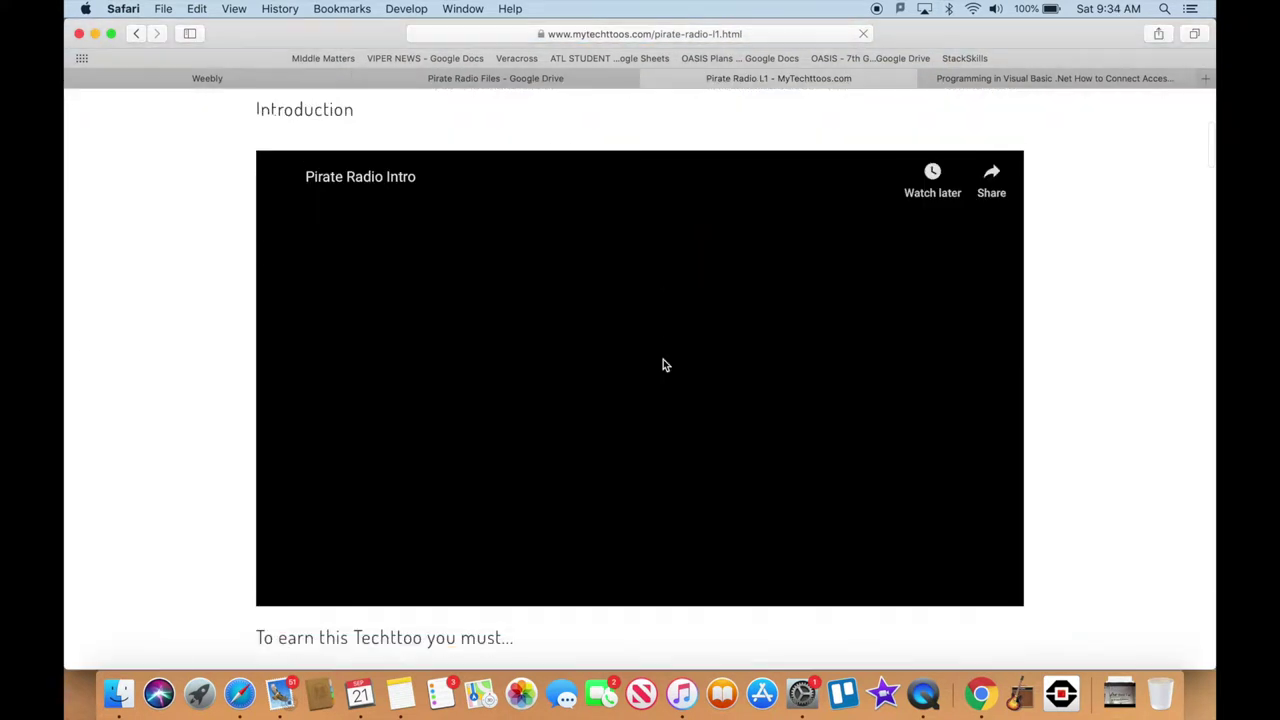
pyautogui.scroll(-6, 663, 363)
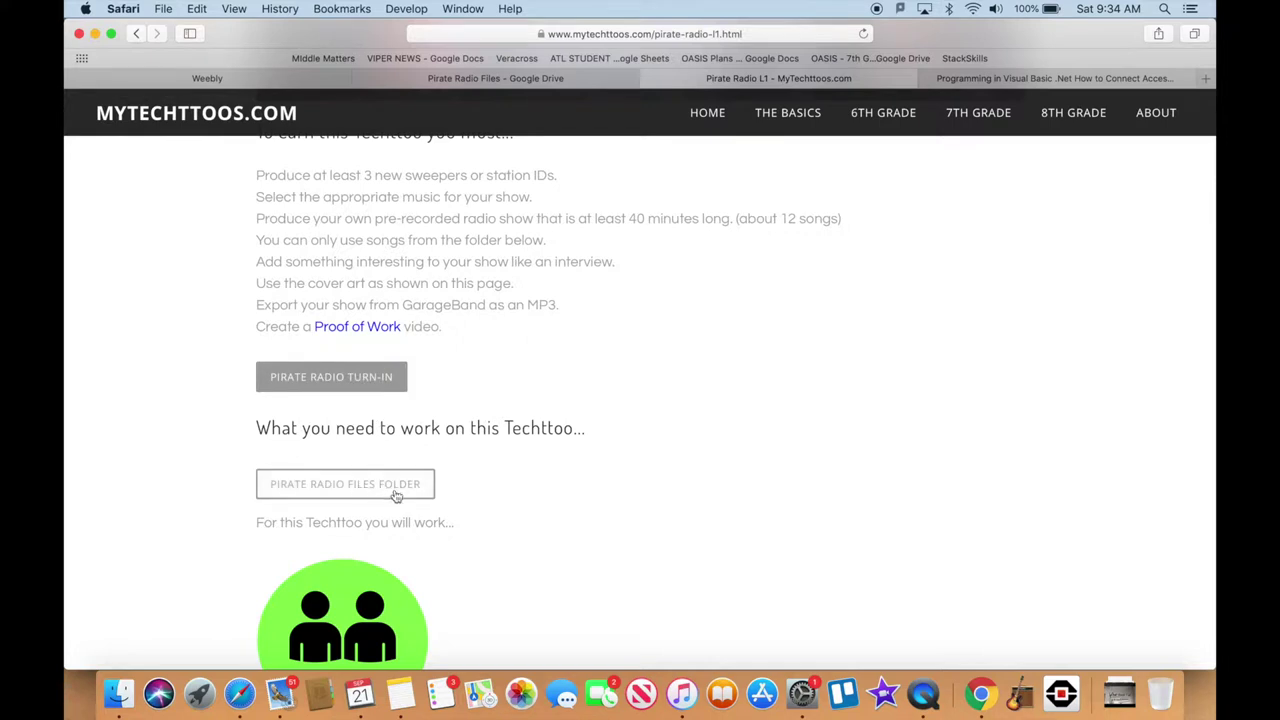
# Open the Viper Sweepers folder inside the Pirate Radio Files folder on Google Drive and look through its audio files
pyautogui.click(539, 79)
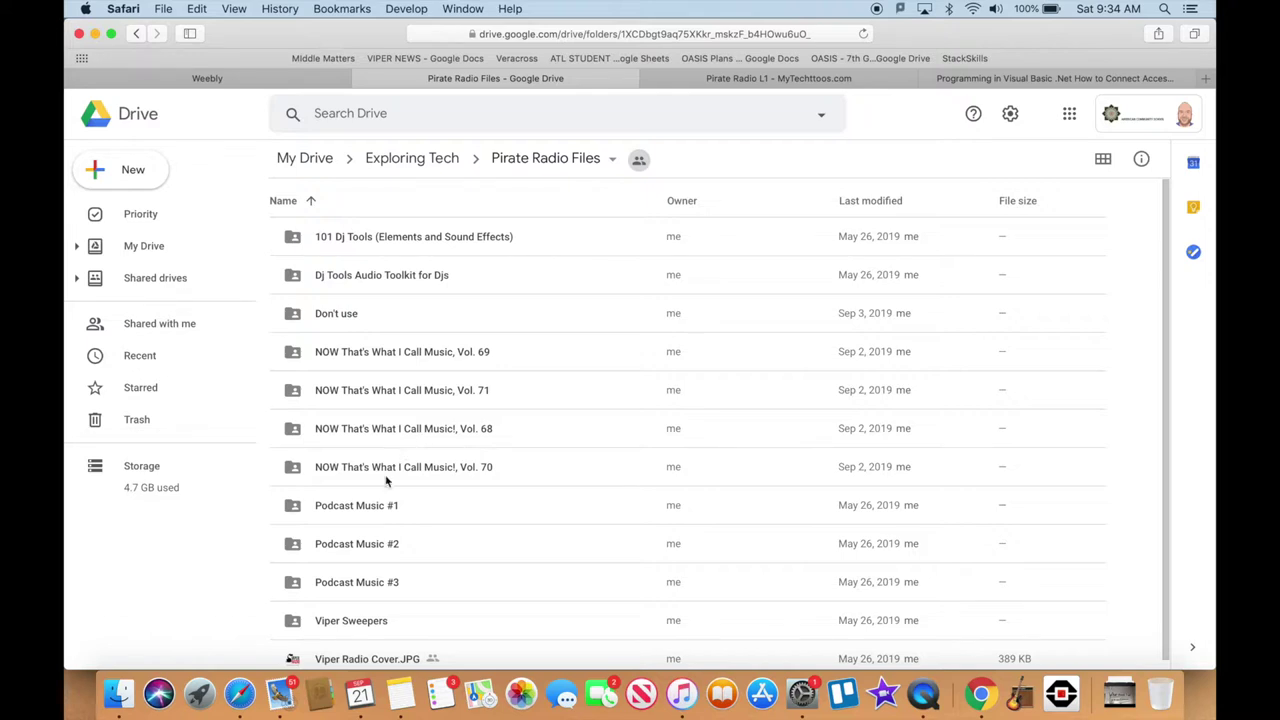
pyautogui.scroll(-1, 372, 543)
pyautogui.click(366, 616)
pyautogui.doubleClick(366, 616)
pyautogui.scroll(-2, 389, 413)
pyautogui.scroll(2, 389, 413)
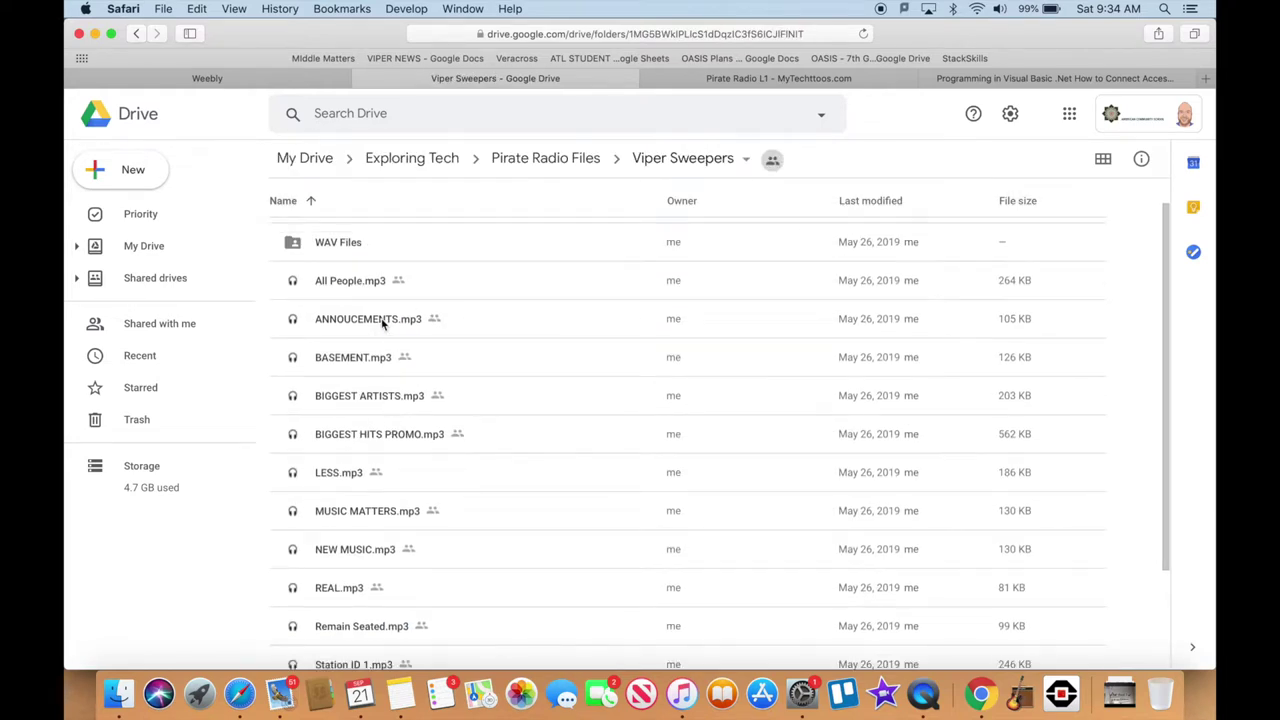
pyautogui.scroll(-3, 370, 400)
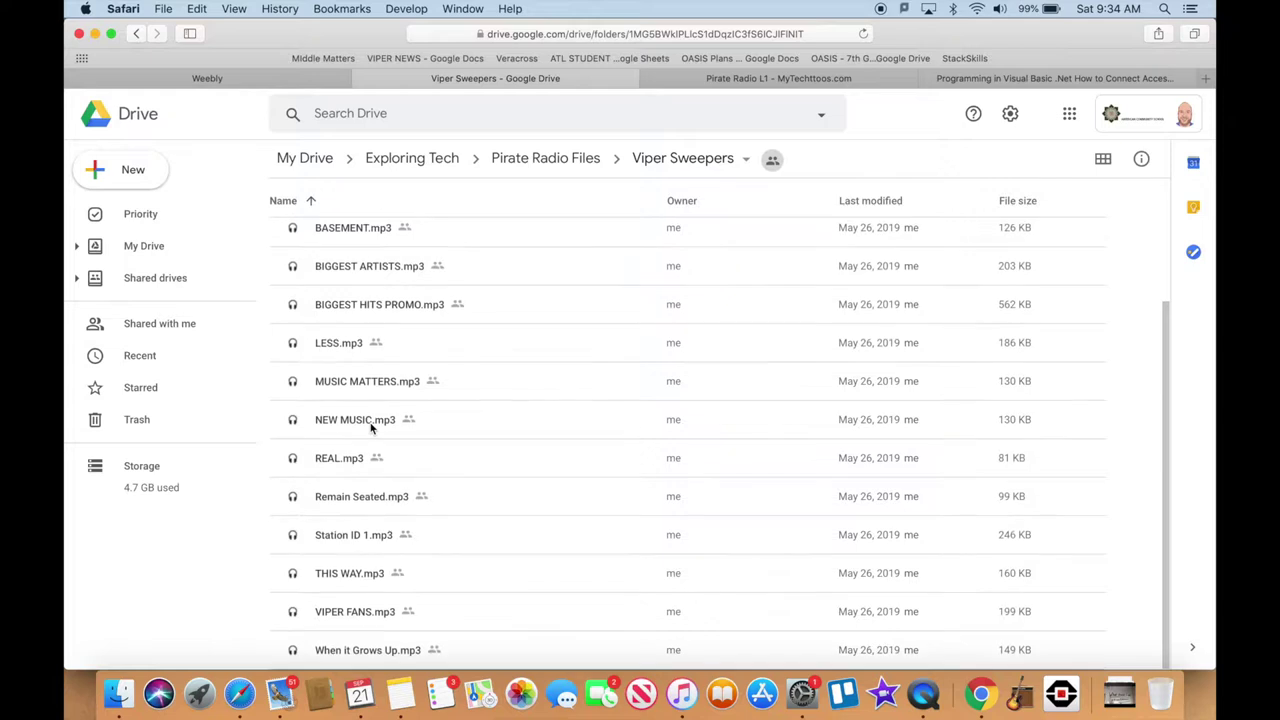
# Download Station ID 1.mp3, MUSIC MATTERS.mp3 and BIGGEST HITS PROMO.mp3 together from the Viper Sweepers folder
pyautogui.click(357, 536)
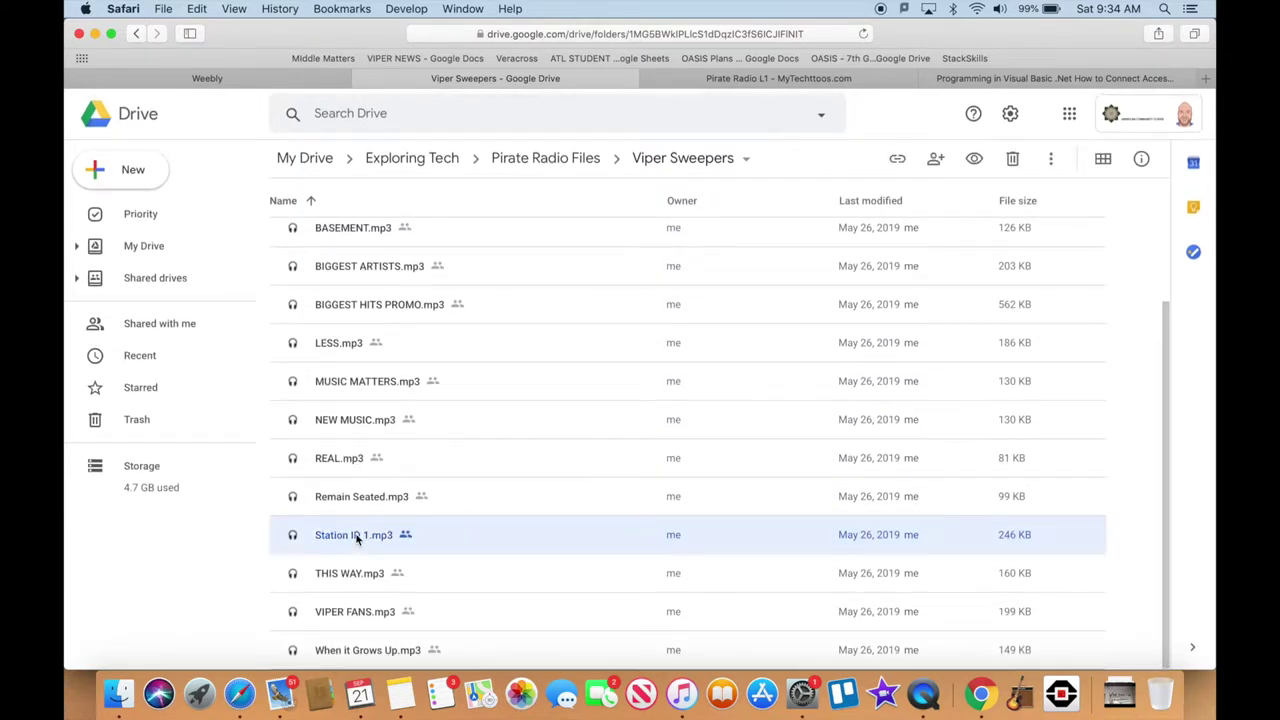
pyautogui.keyDown('super'); pyautogui.click(368, 388); pyautogui.keyUp('super')
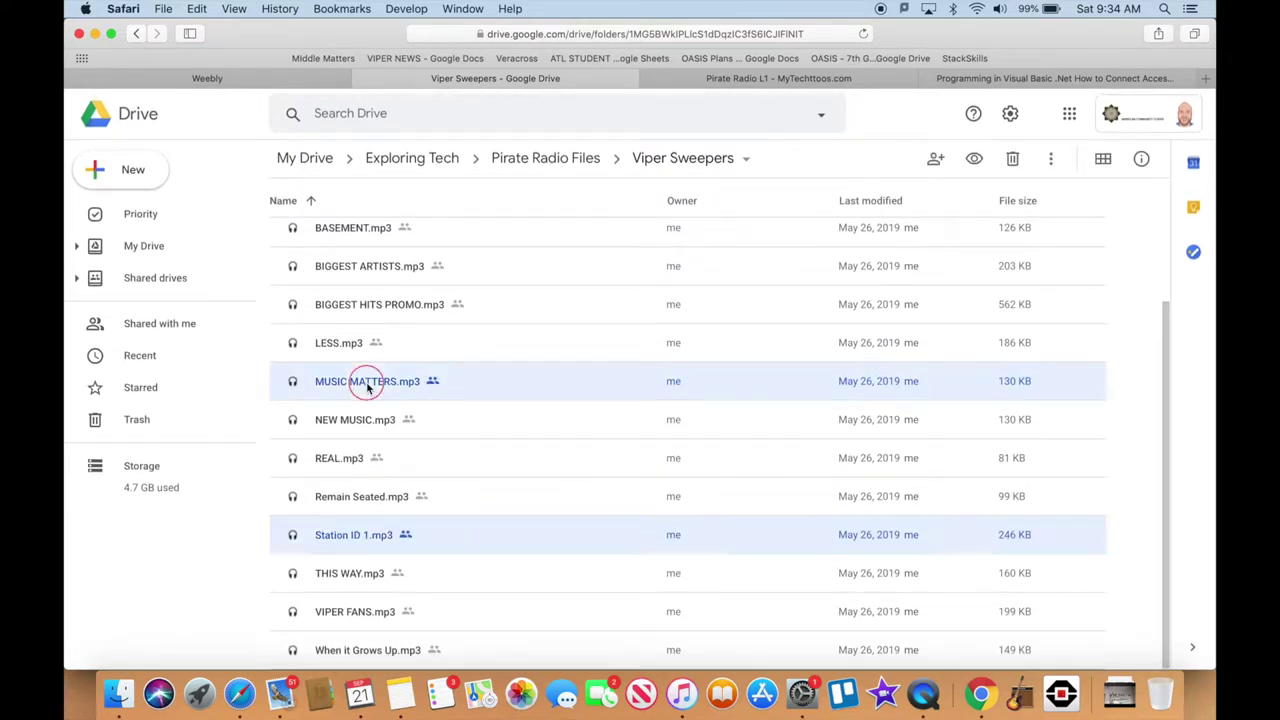
pyautogui.keyDown('super'); pyautogui.click(380, 308); pyautogui.keyUp('super')
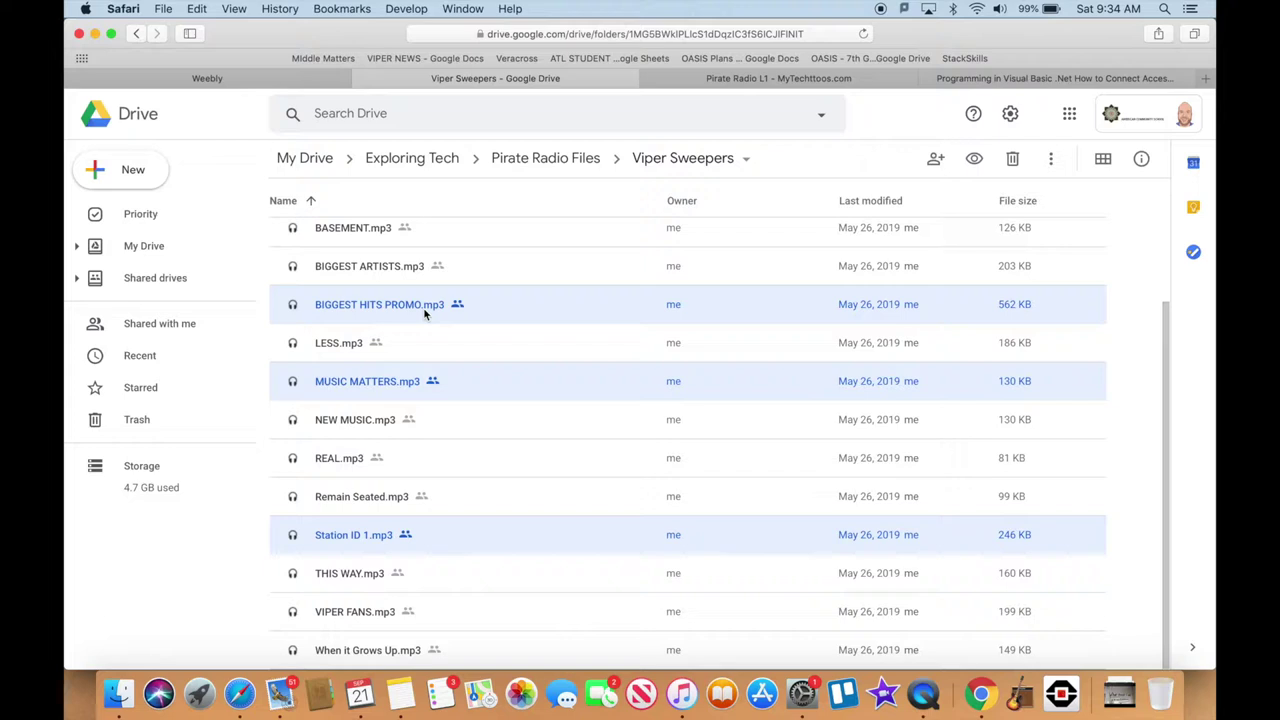
pyautogui.rightClick(424, 313)
pyautogui.click(492, 565)
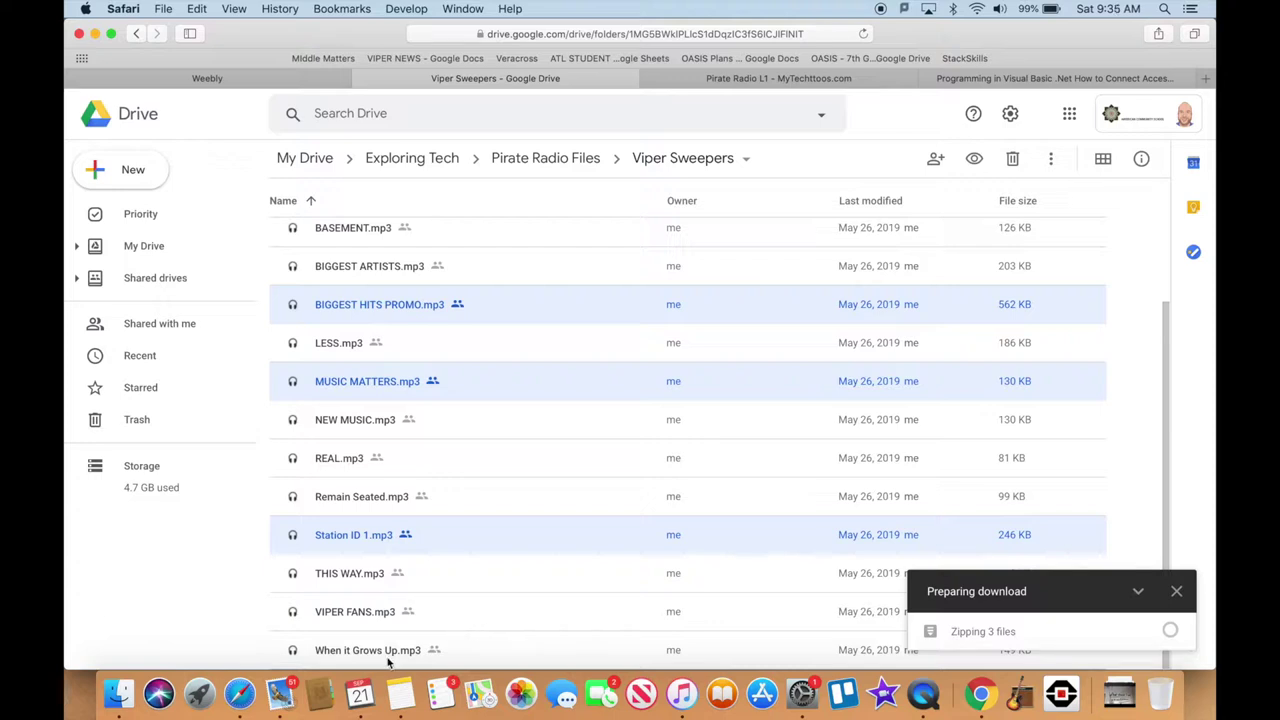
# Switch to Finder, move the downloaded sweepers folder from the recent downloads into My Radio Show, and open it
pyautogui.click(122, 693)
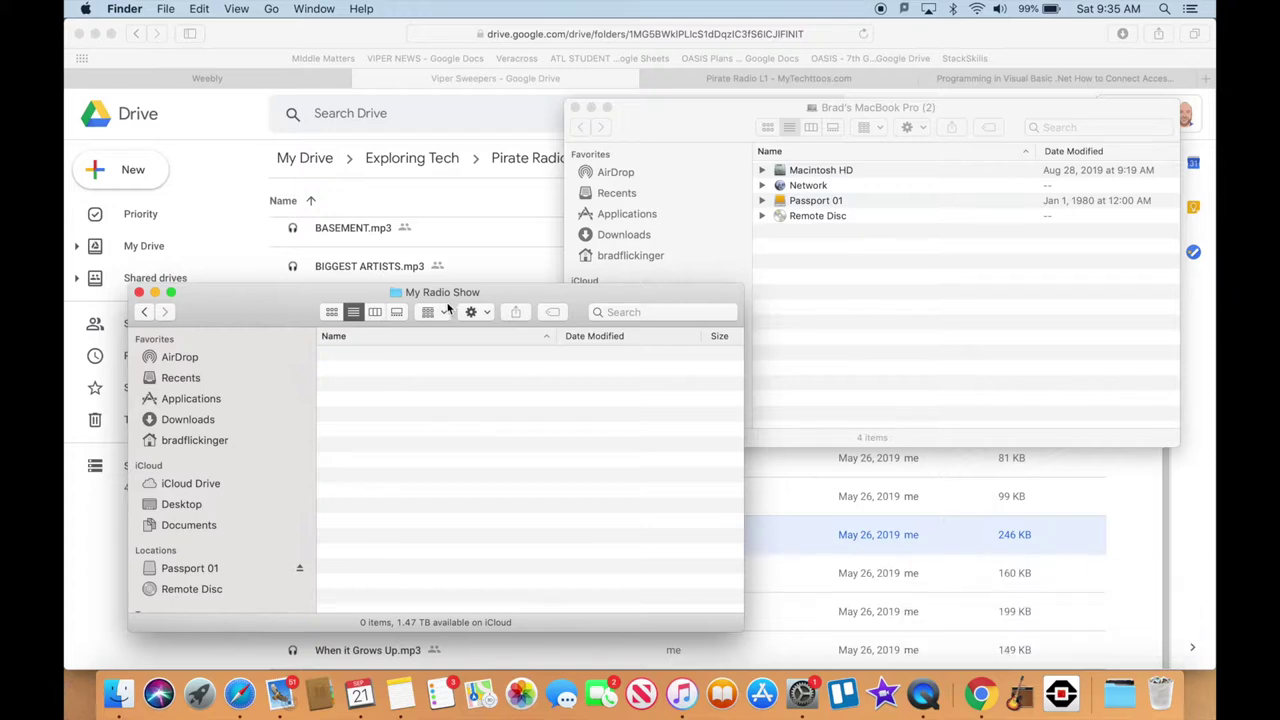
pyautogui.click(1120, 697)
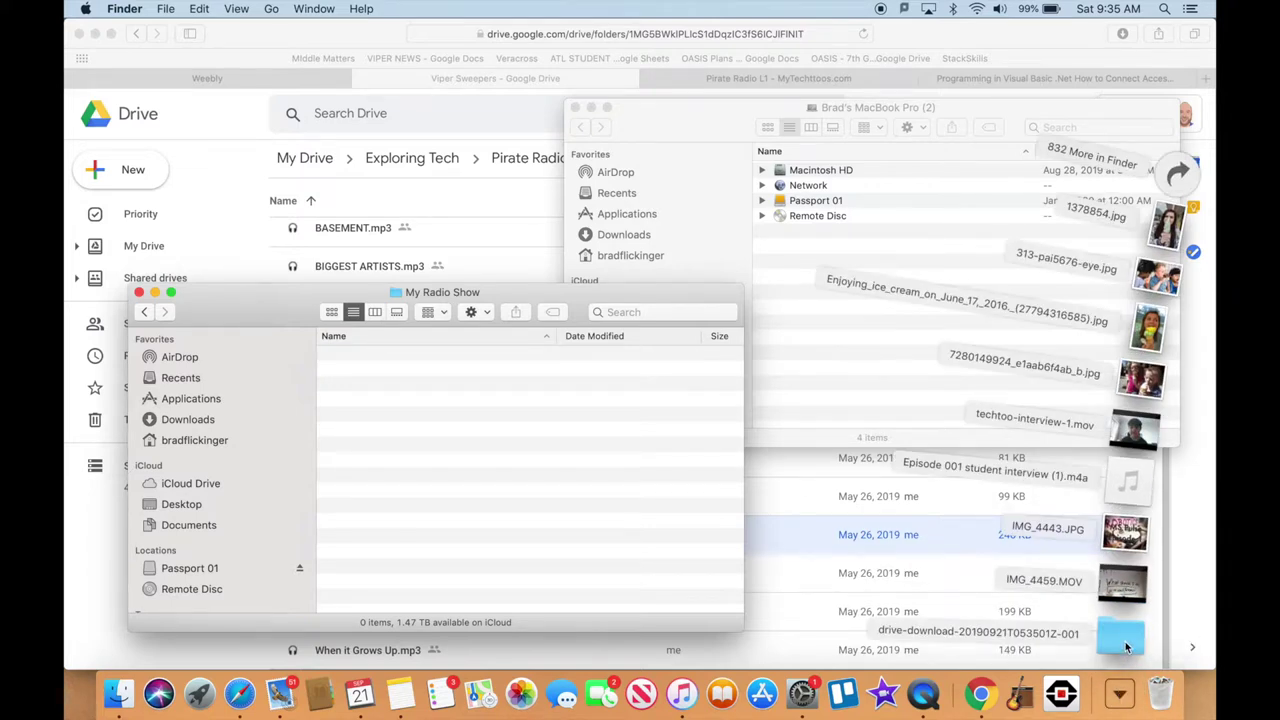
pyautogui.moveTo(1126, 647); pyautogui.dragTo(553, 475)
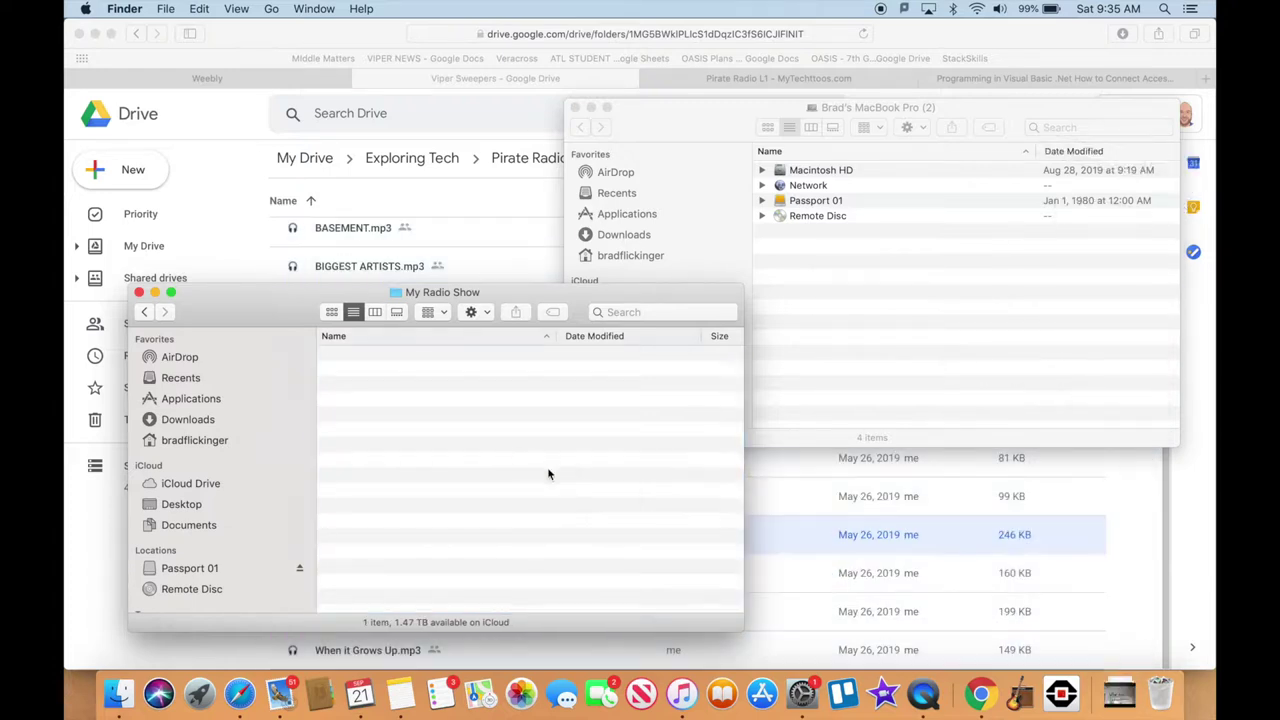
pyautogui.doubleClick(343, 355)
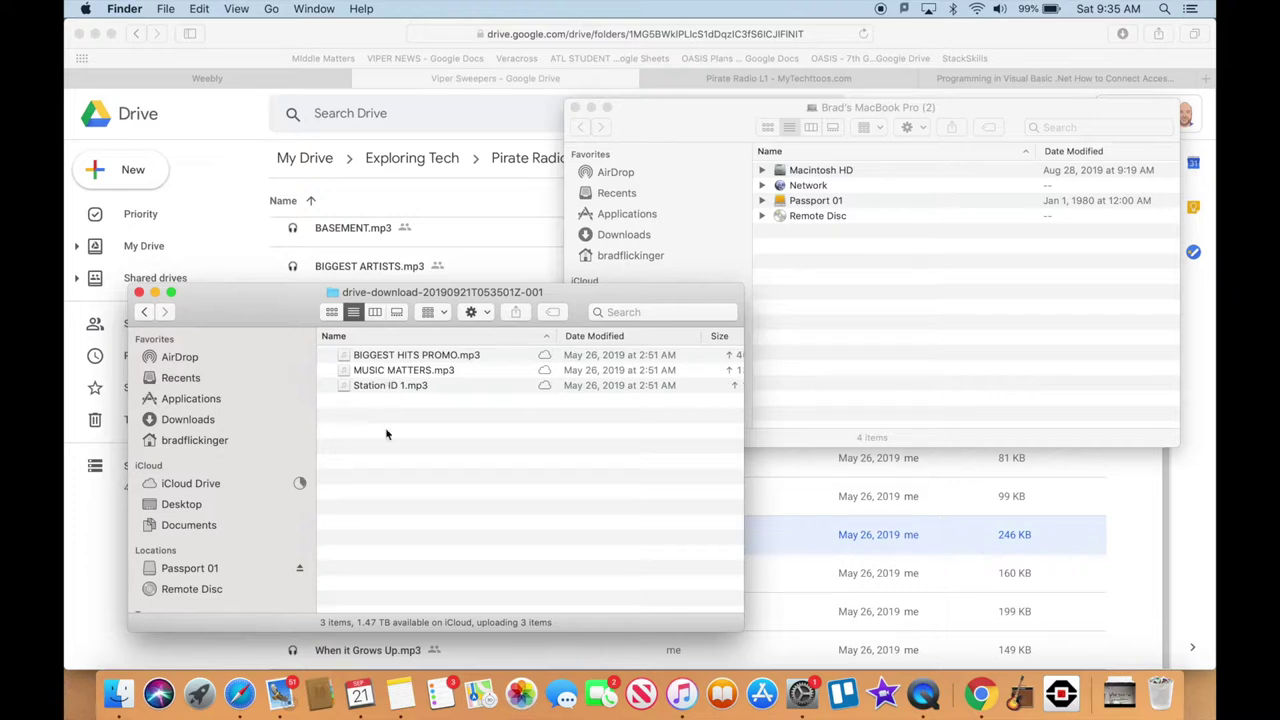
# Return to Google Drive in Safari and open the NOW That's What I Call Music, Vol. 71 folder in Pirate Radio Files
pyautogui.click(444, 232)
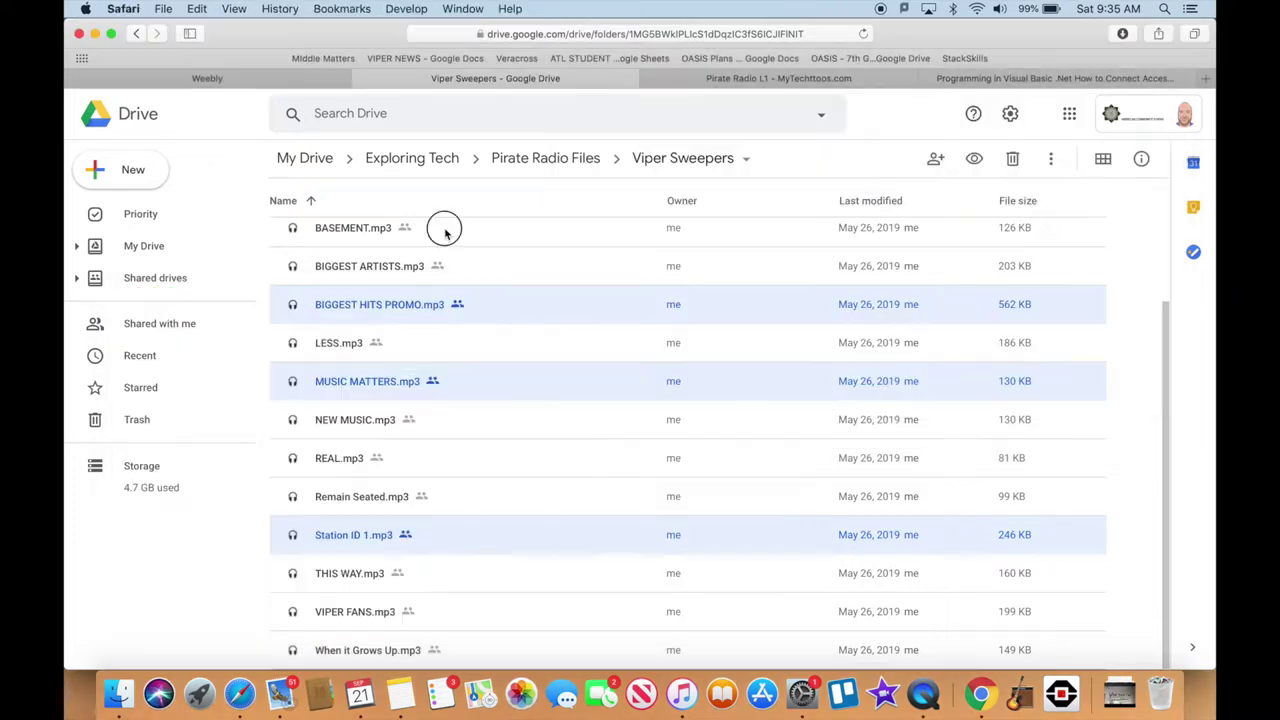
pyautogui.click(519, 162)
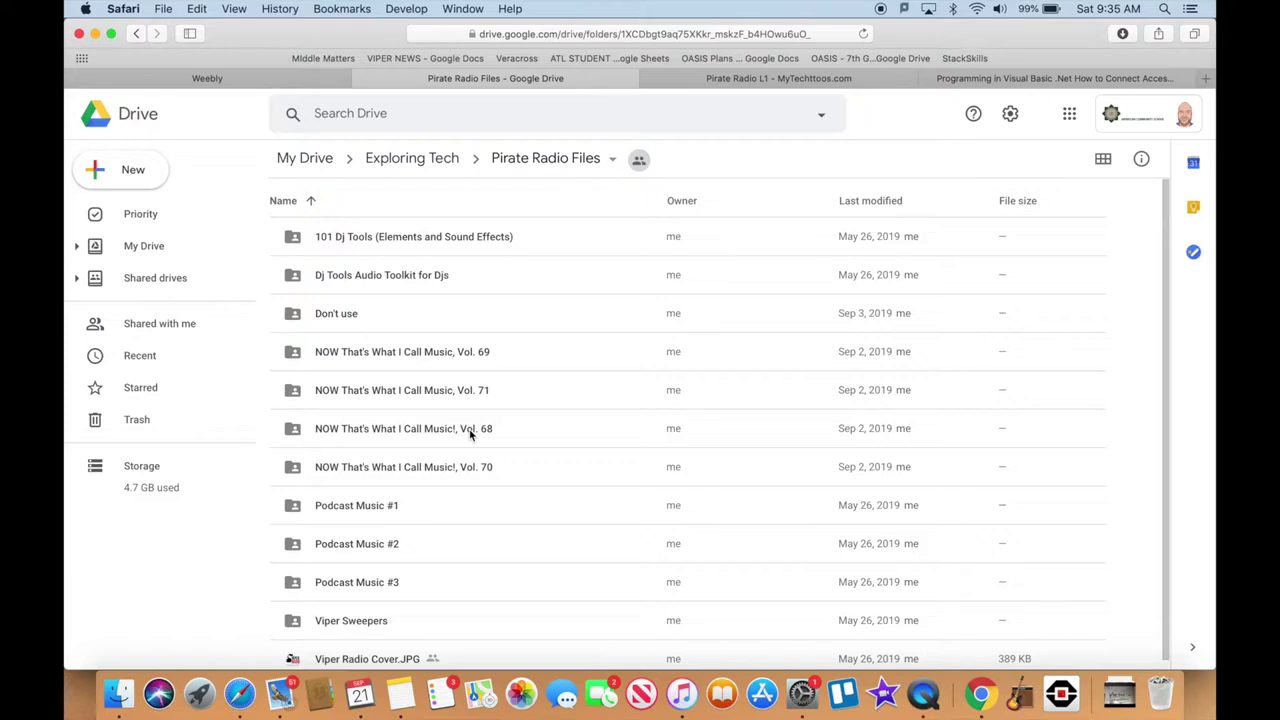
pyautogui.doubleClick(425, 390)
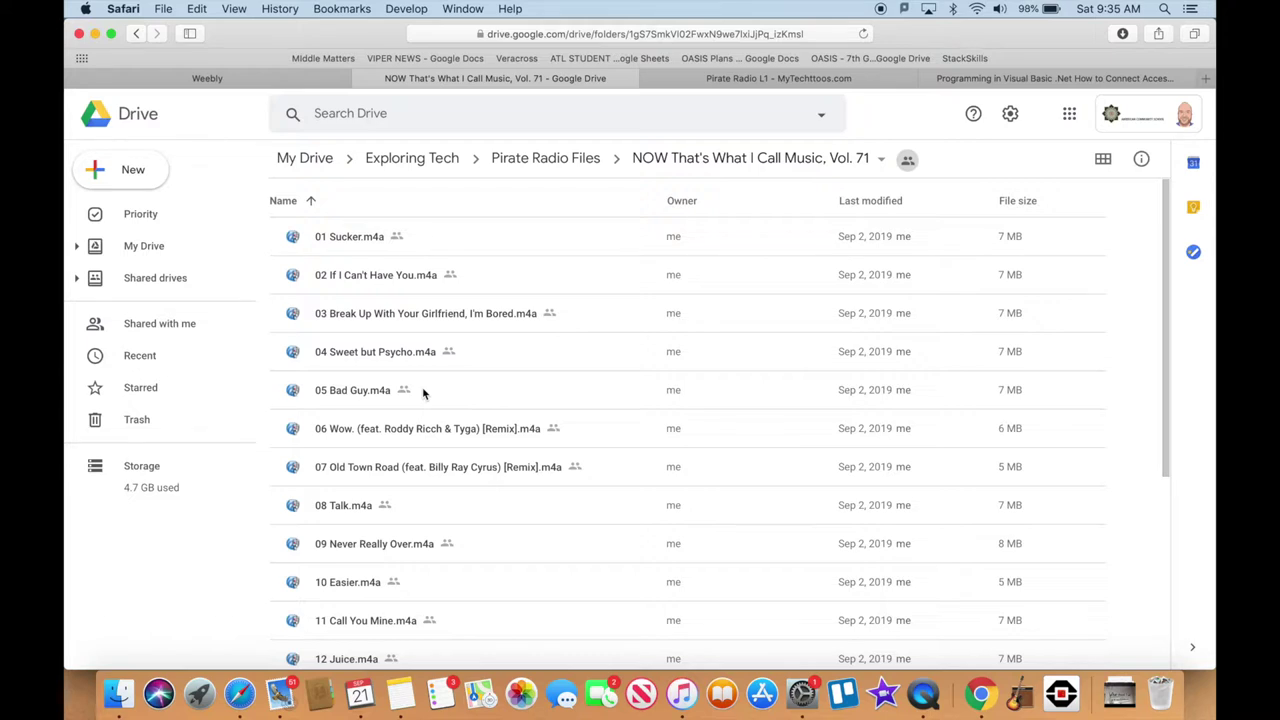
# Look through the list of songs available in the Vol. 71 folder
pyautogui.scroll(-5, 423, 393)
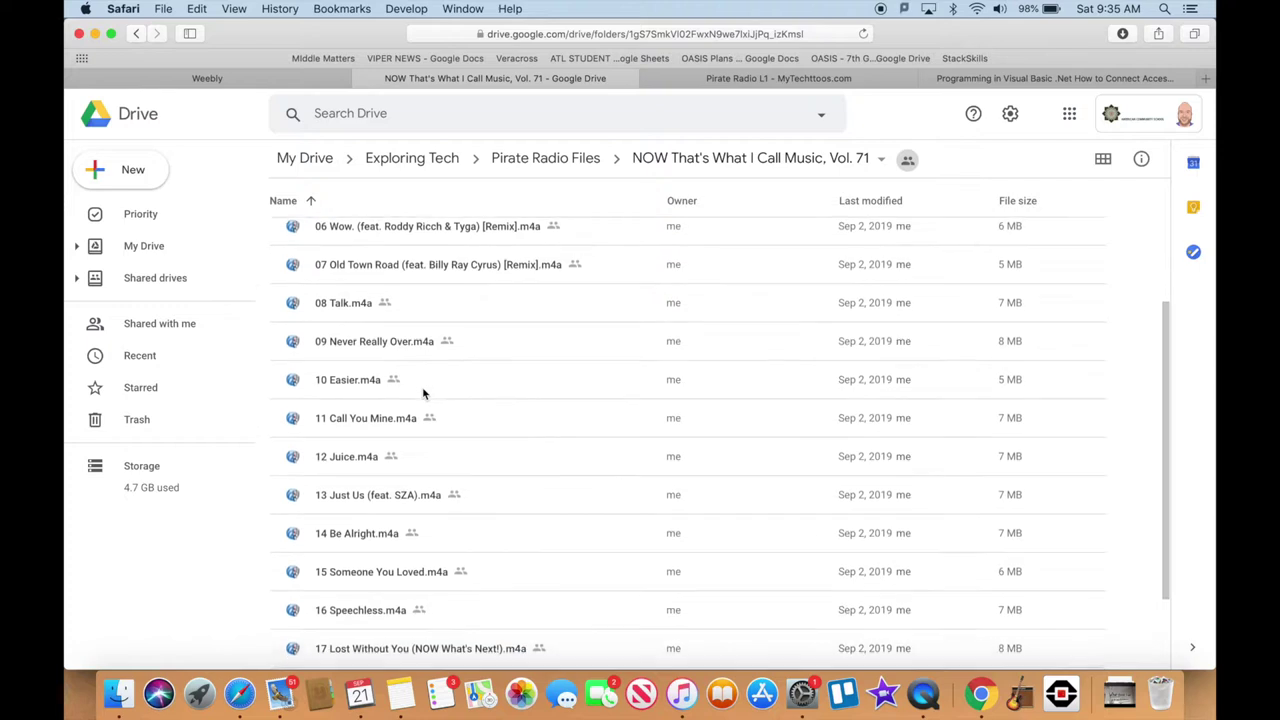
pyautogui.scroll(-2, 423, 393)
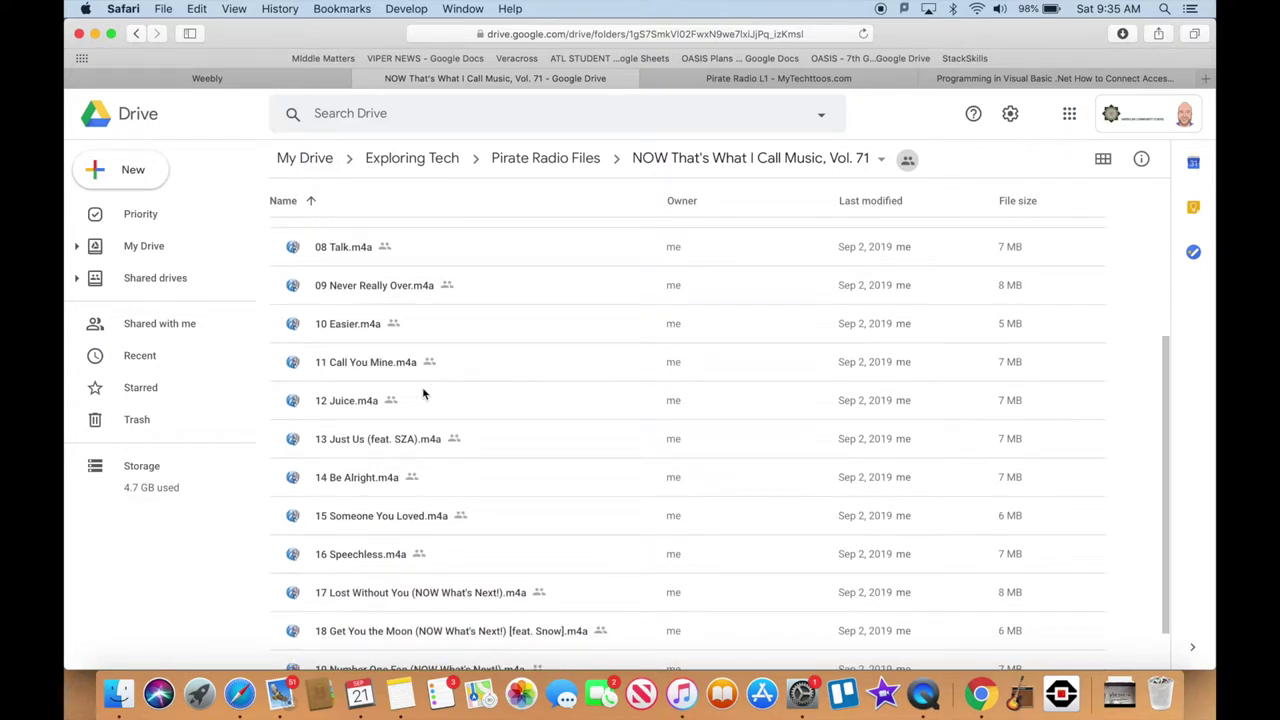
pyautogui.scroll(2, 423, 393)
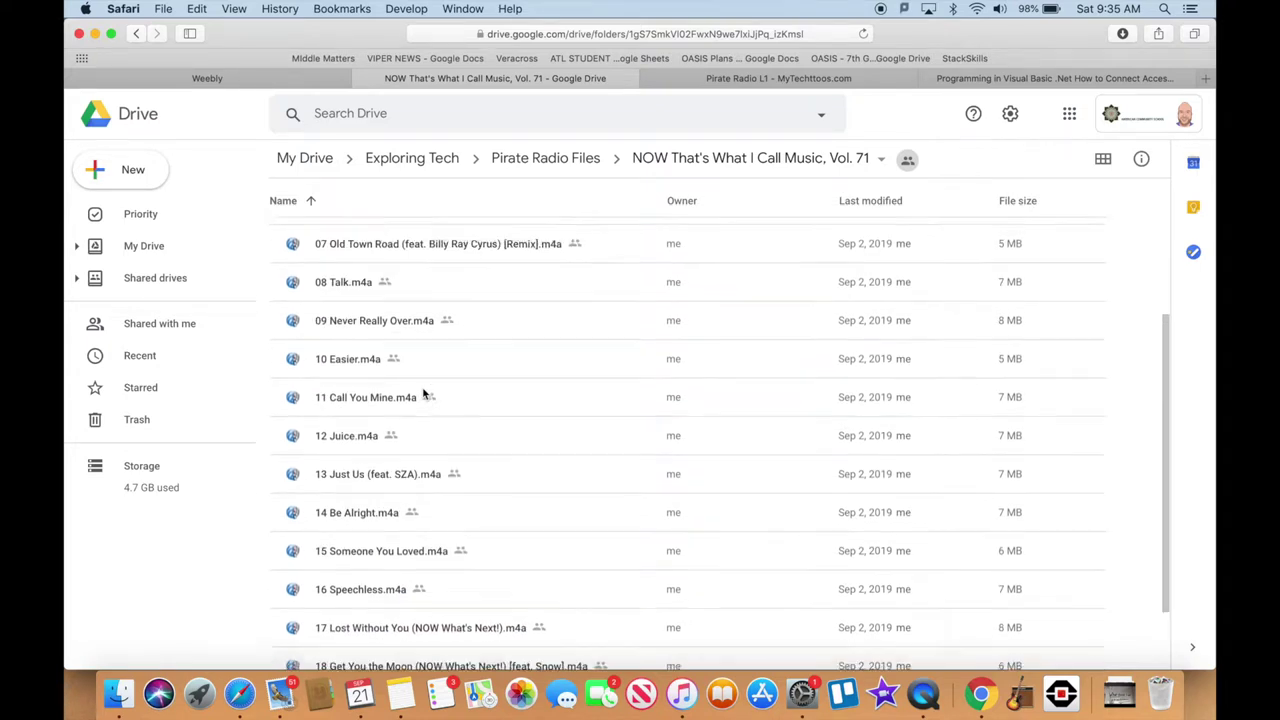
pyautogui.scroll(-2, 423, 393)
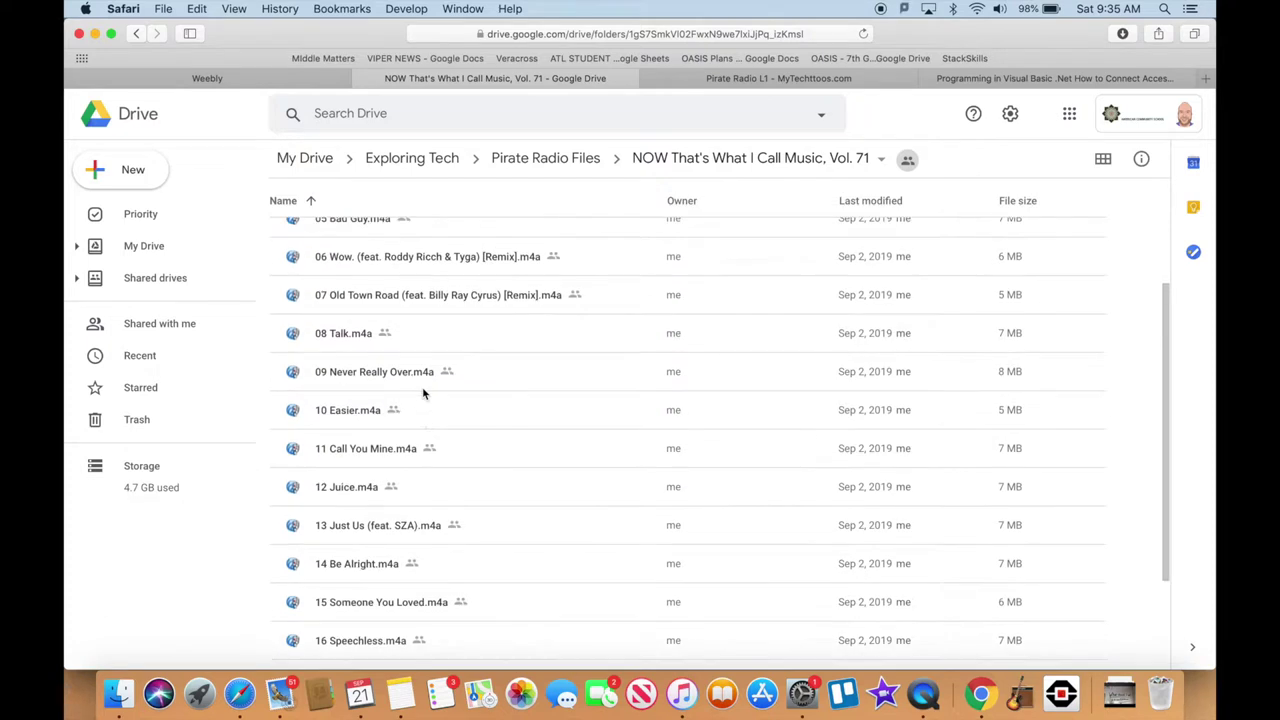
pyautogui.scroll(-1, 423, 393)
pyautogui.scroll(5, 423, 393)
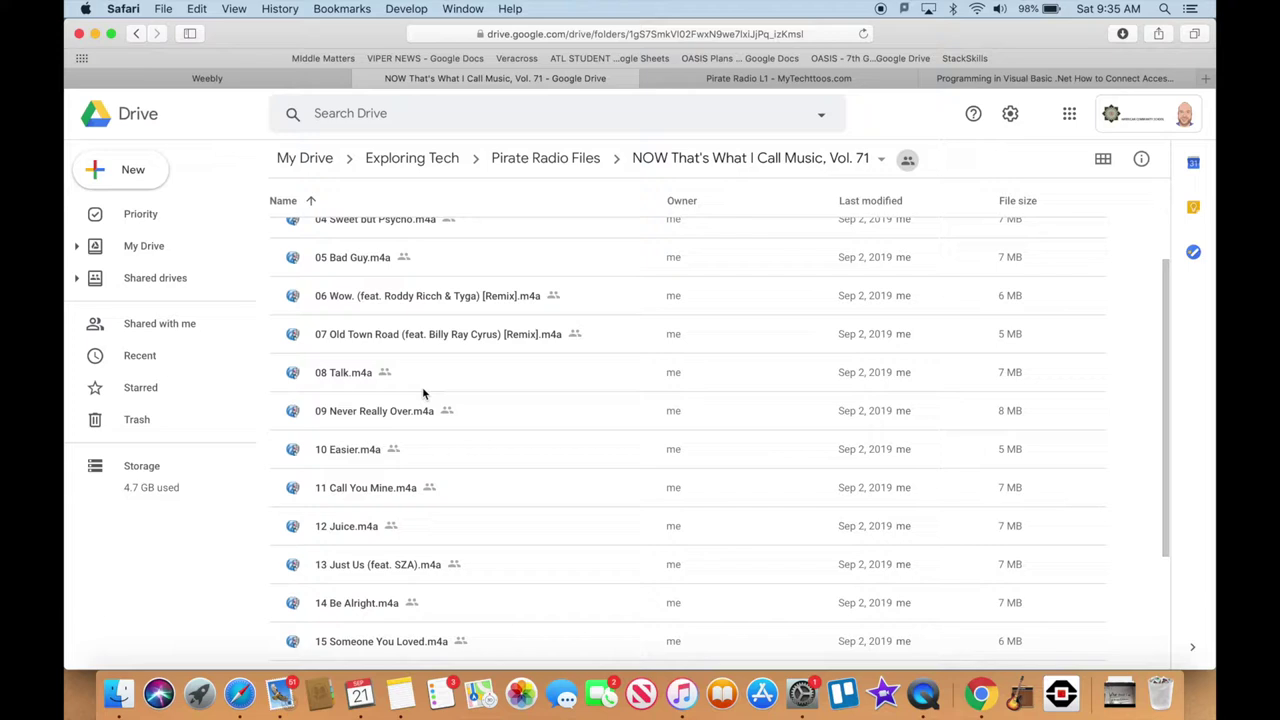
pyautogui.scroll(-1, 423, 393)
pyautogui.scroll(-2, 423, 393)
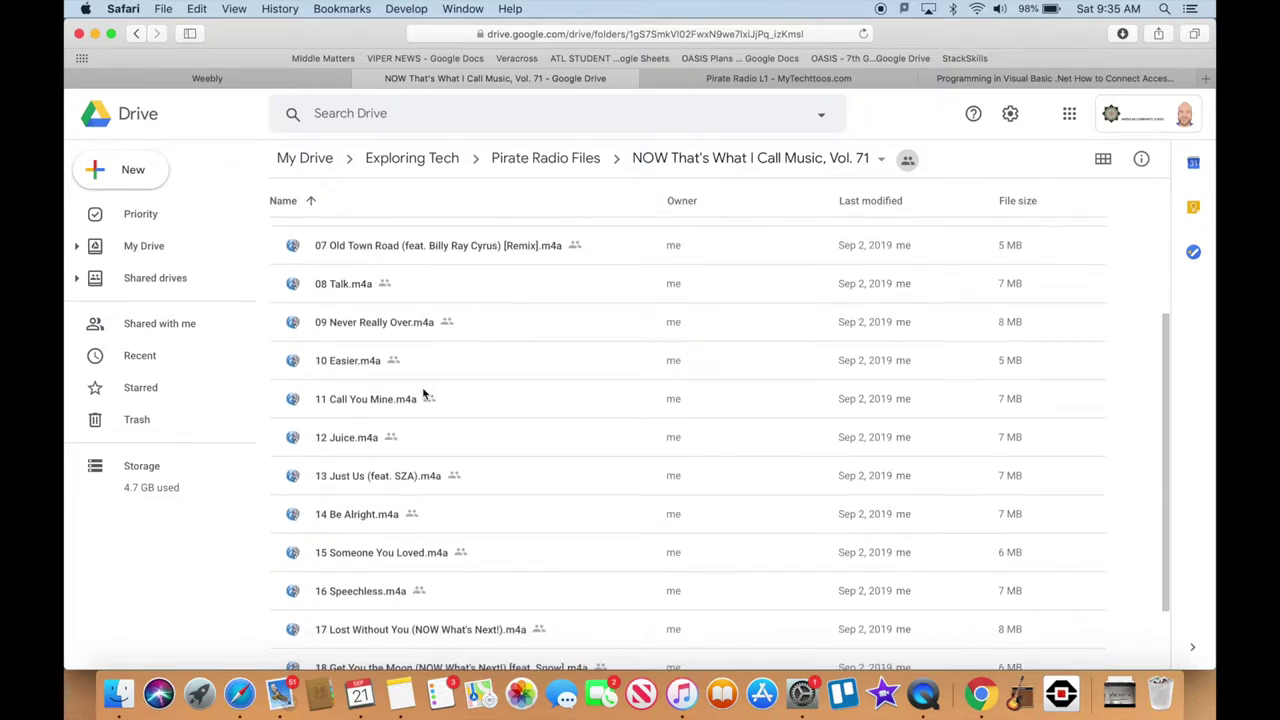
pyautogui.scroll(-1, 423, 393)
pyautogui.scroll(-1, 423, 393)
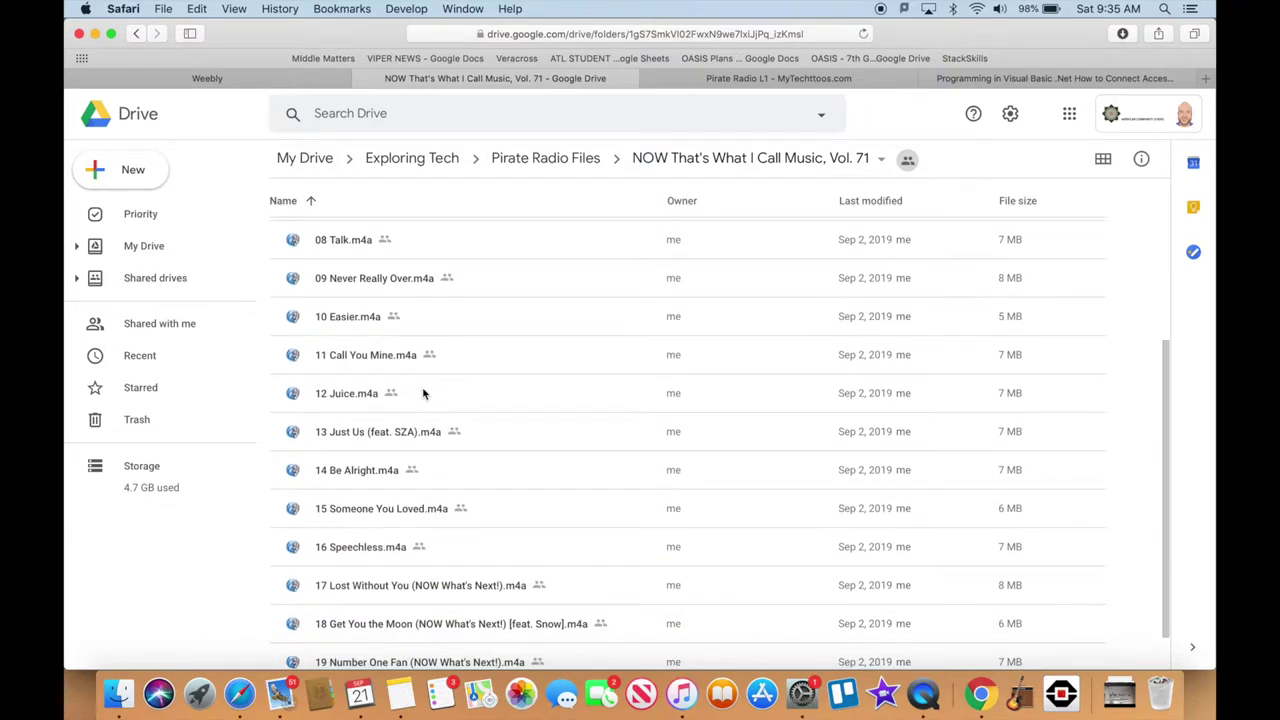
pyautogui.scroll(7, 423, 393)
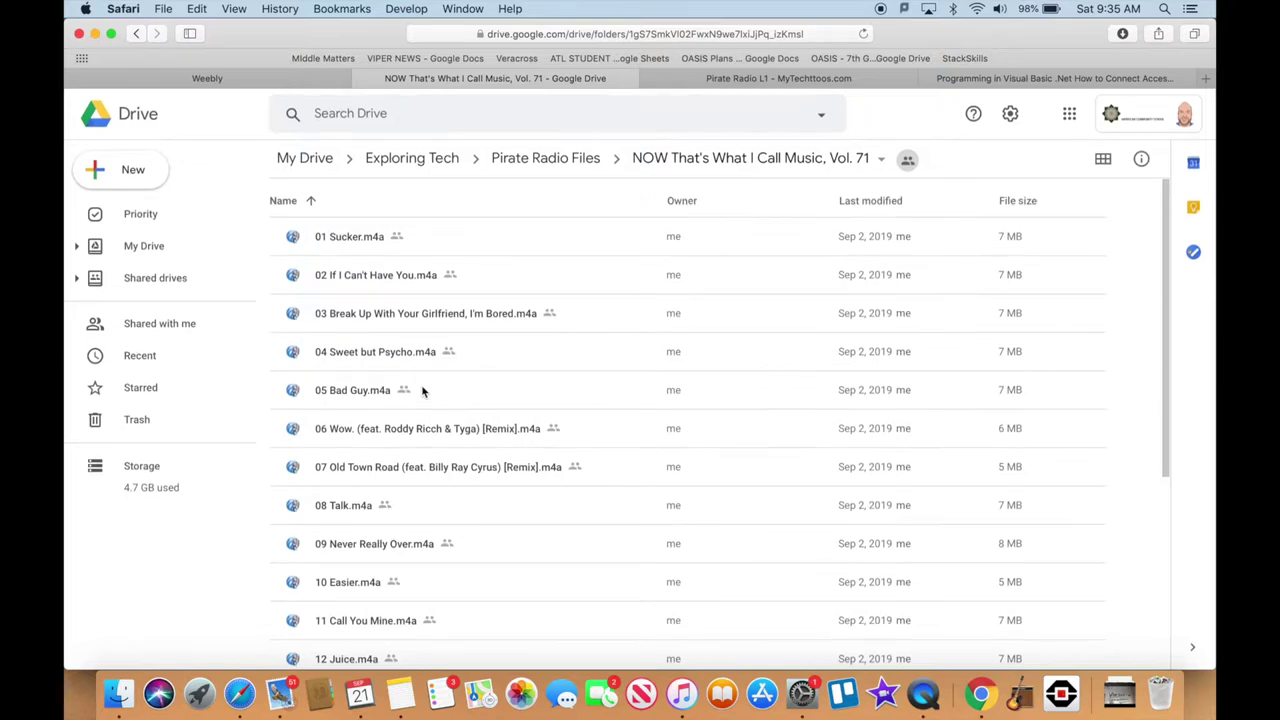
# Download 01 Sucker.m4a, 02 If I Can't Have You.m4a and 04 Sweet but Psycho.m4a together
pyautogui.click(353, 239)
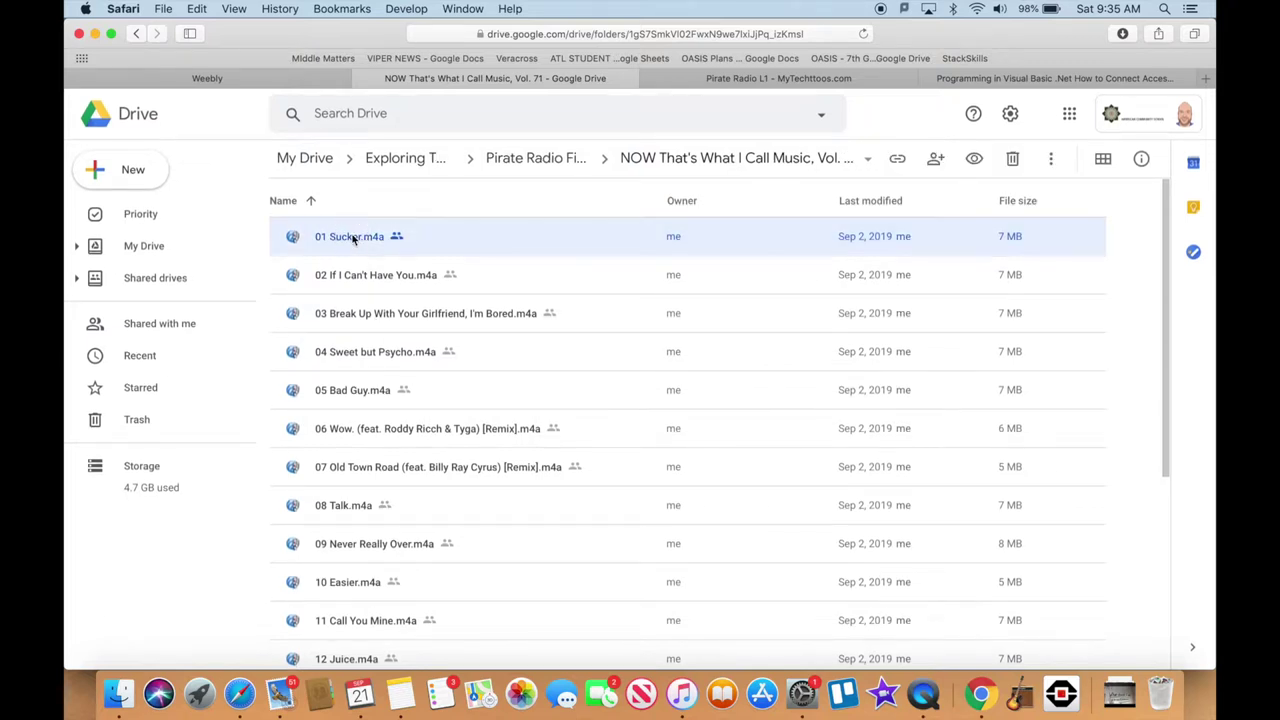
pyautogui.keyDown('shift'); pyautogui.click(380, 282); pyautogui.keyUp('shift')
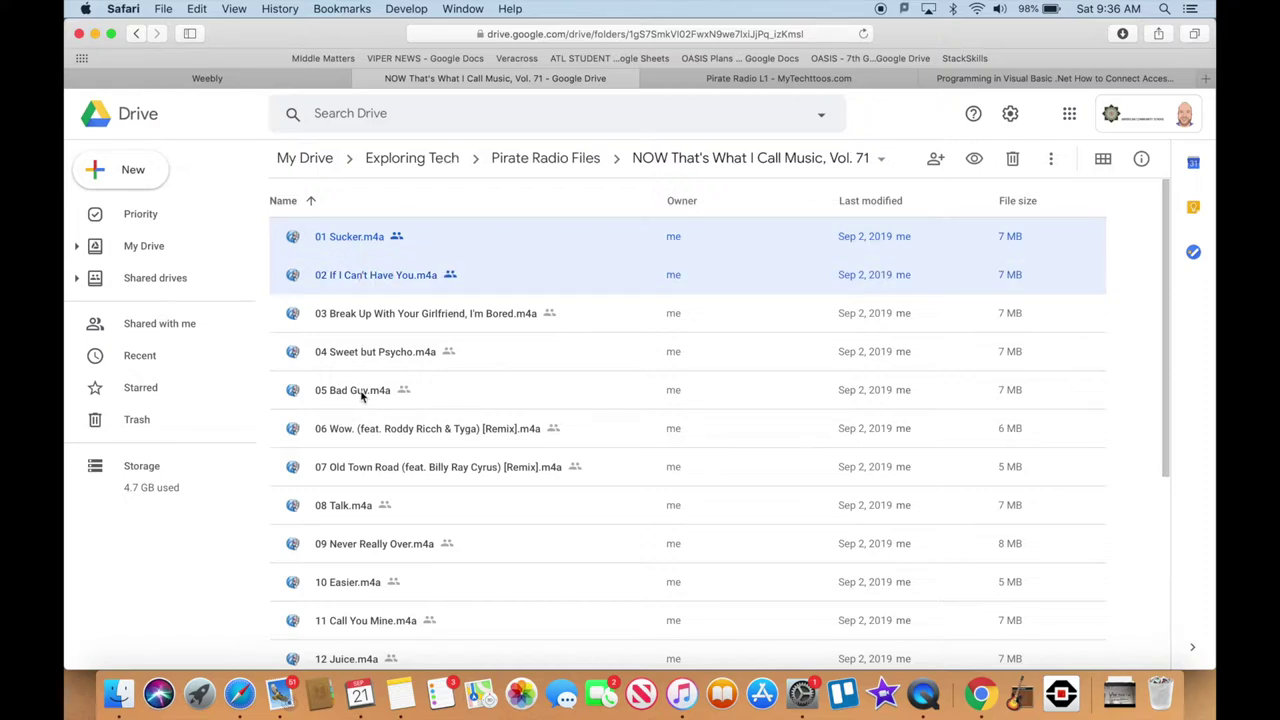
pyautogui.keyDown('super'); pyautogui.click(390, 362); pyautogui.keyUp('super')
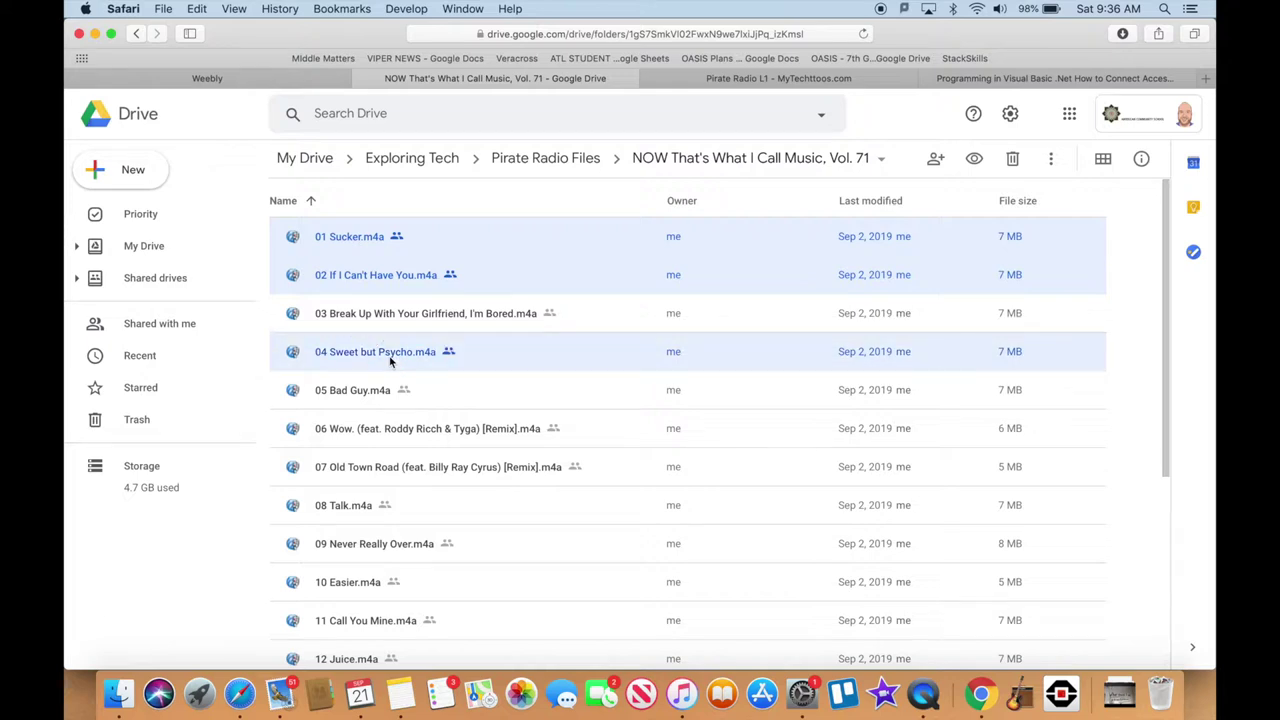
pyautogui.rightClick(492, 253)
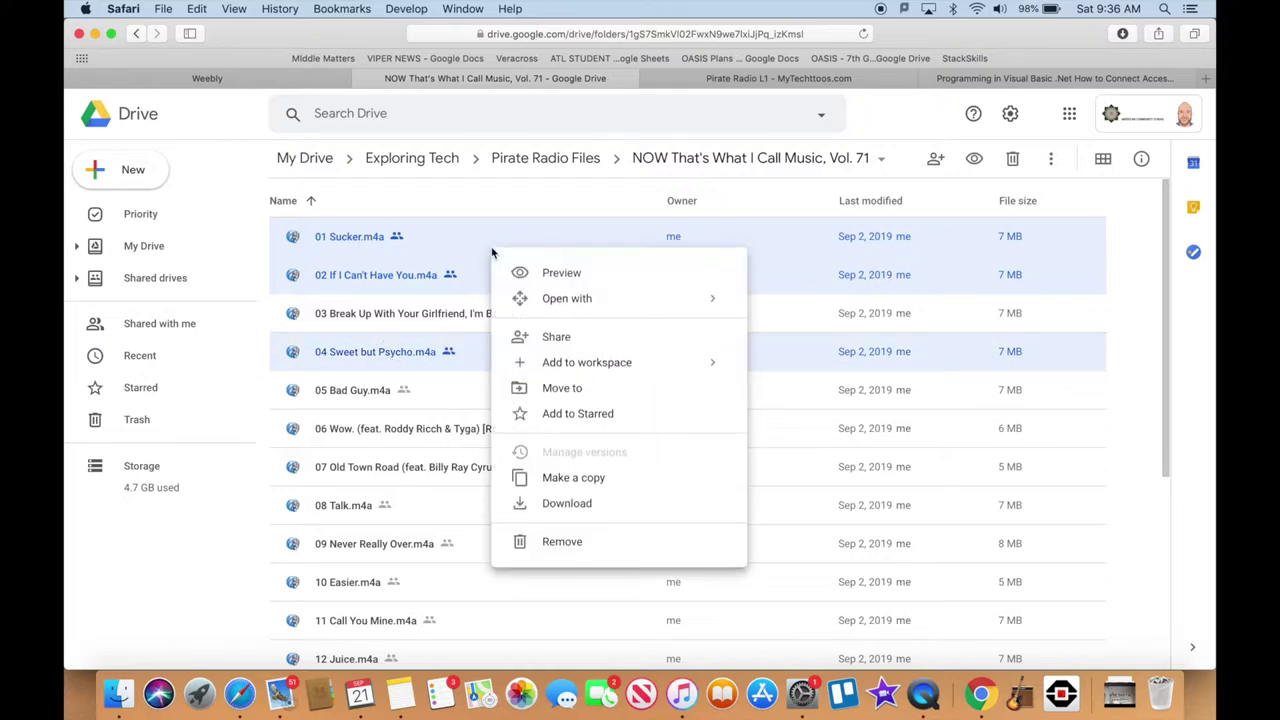
pyautogui.click(562, 503)
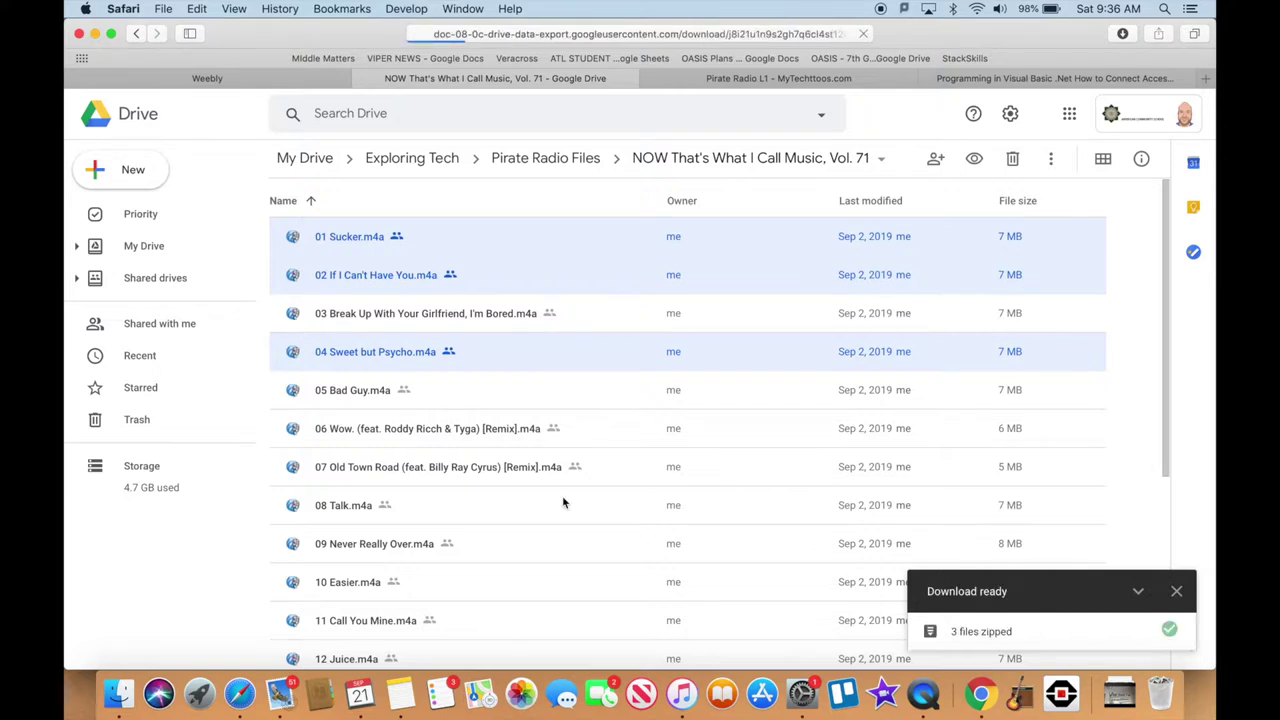
# Switch to Finder and move the newly downloaded songs folder from the recent downloads into the open sweepers folder
pyautogui.click(119, 693)
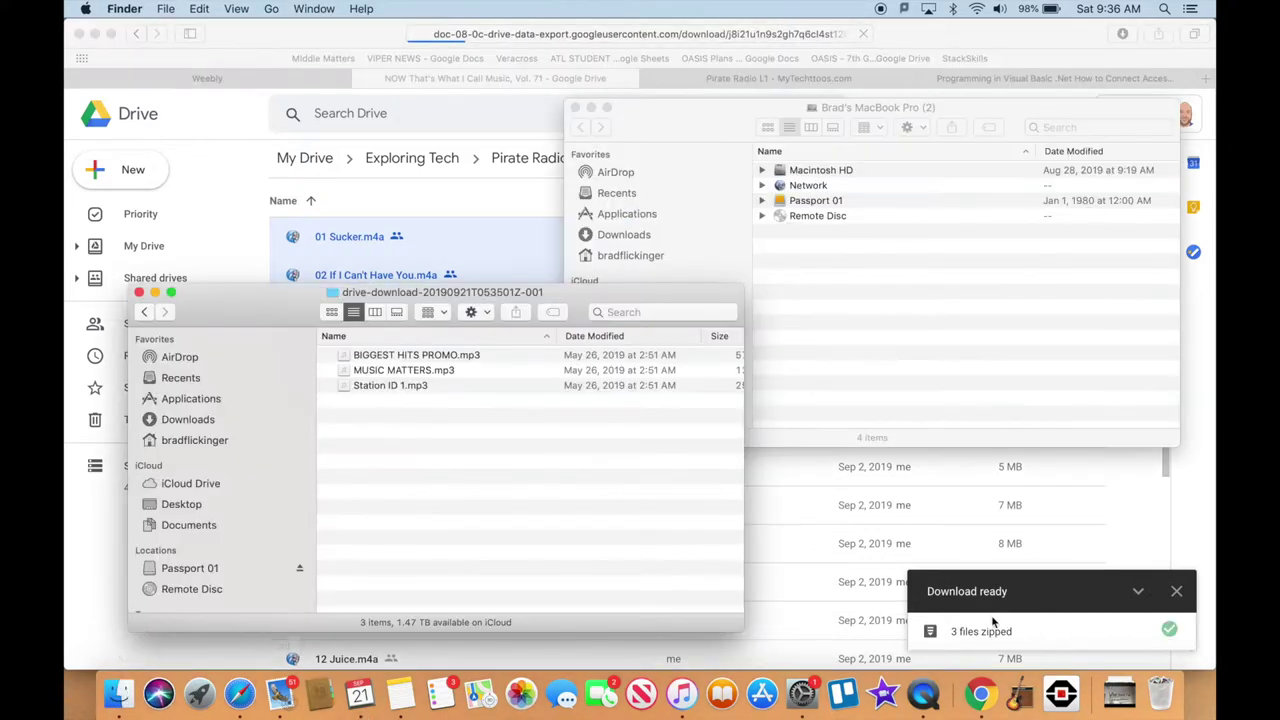
pyautogui.click(1120, 695)
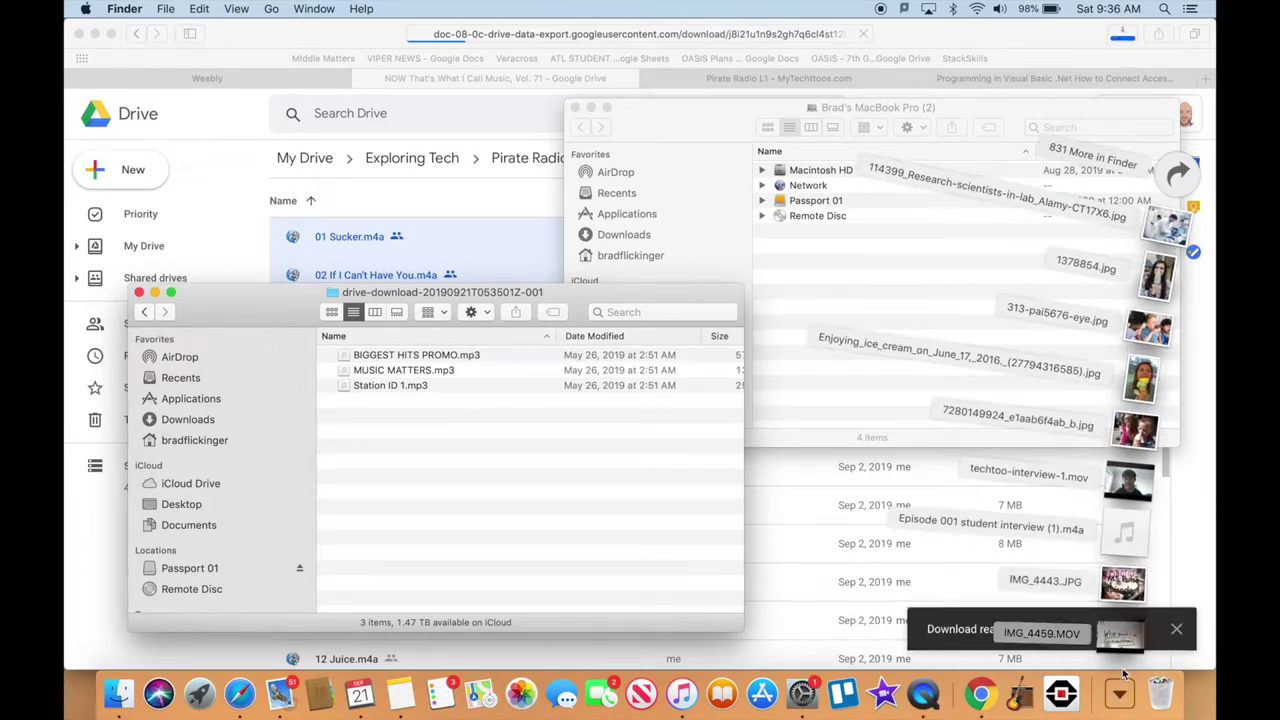
pyautogui.click(645, 530)
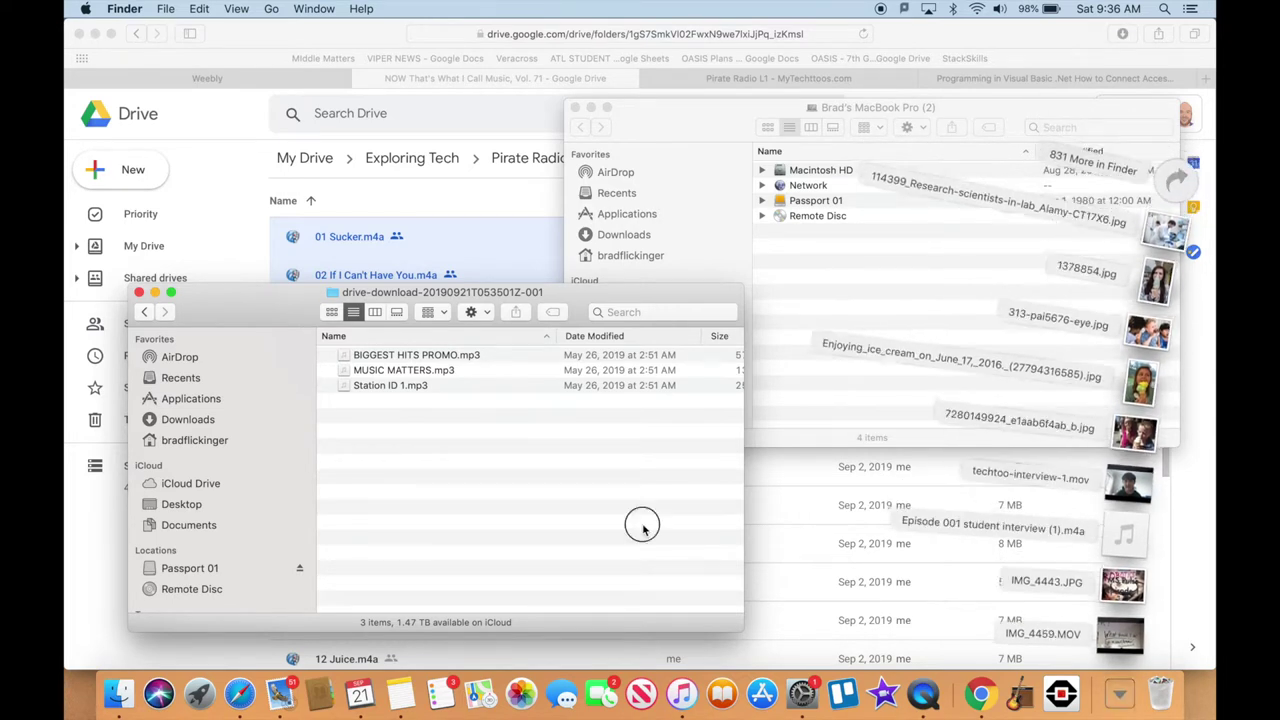
pyautogui.click(1130, 708)
pyautogui.moveTo(1126, 648); pyautogui.dragTo(486, 522)
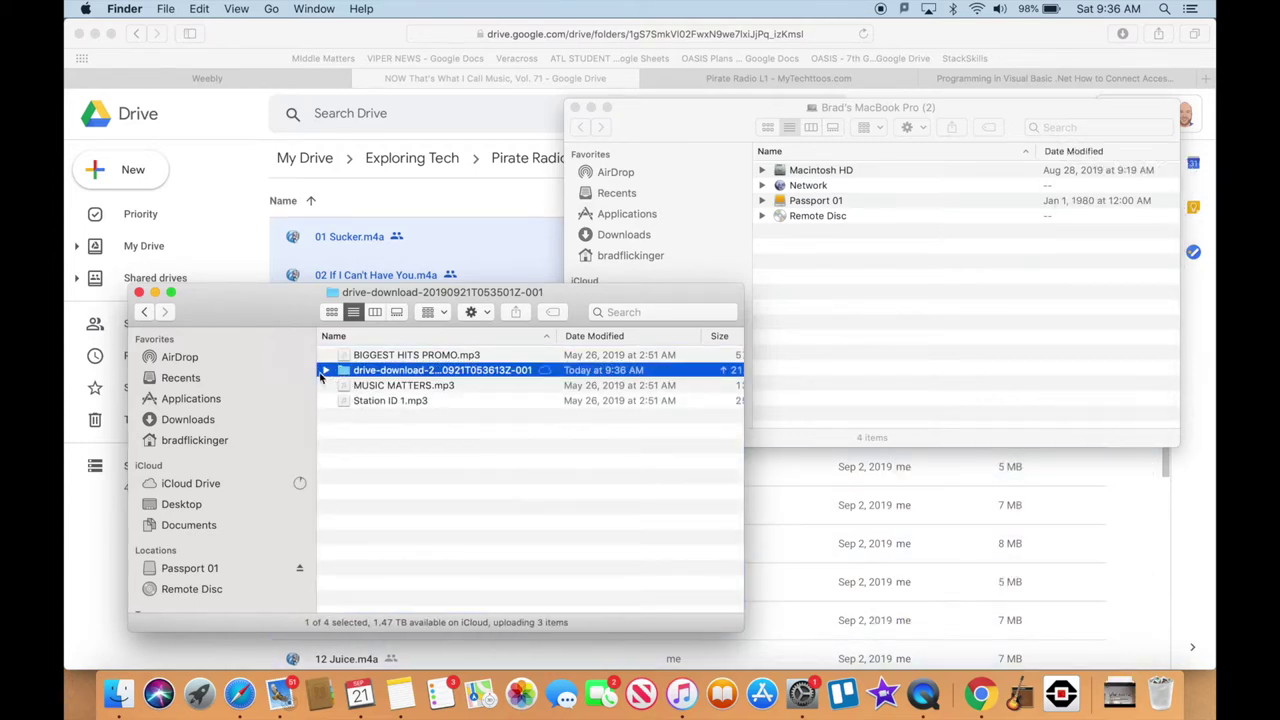
# Check the contents of the sweepers download folder and return to the My Radio Show folder
pyautogui.click(144, 312)
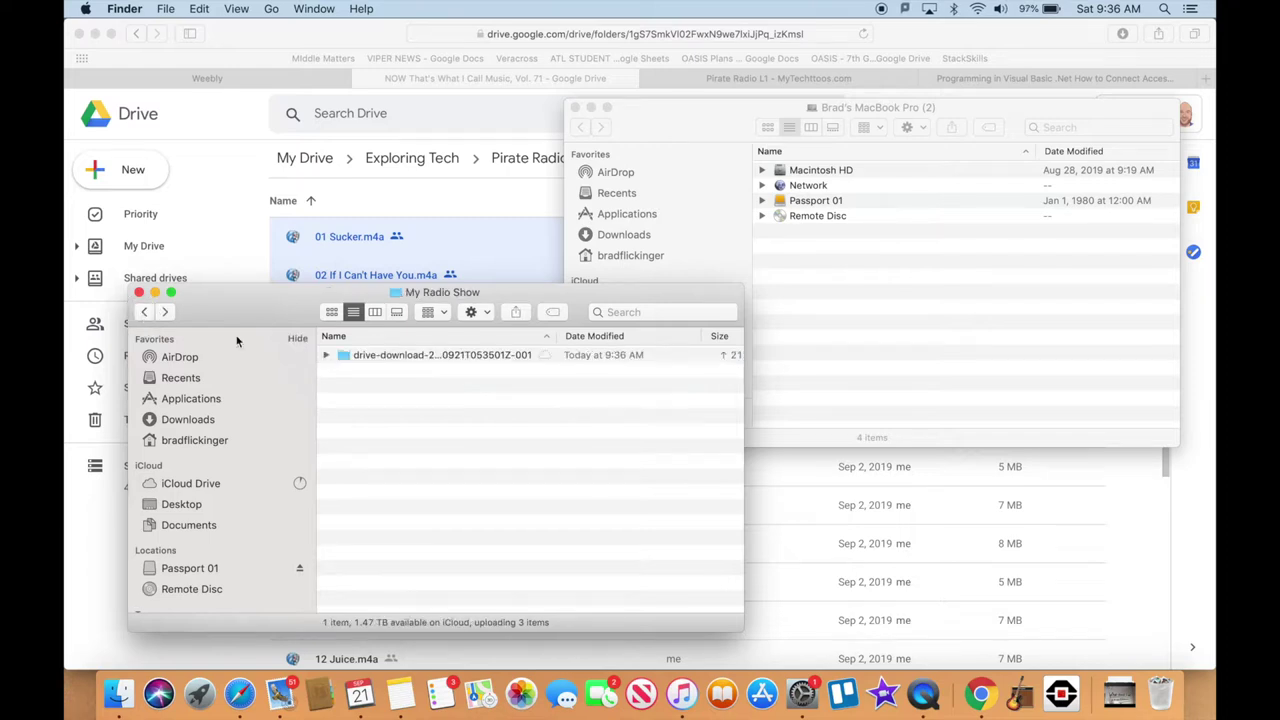
pyautogui.doubleClick(342, 357)
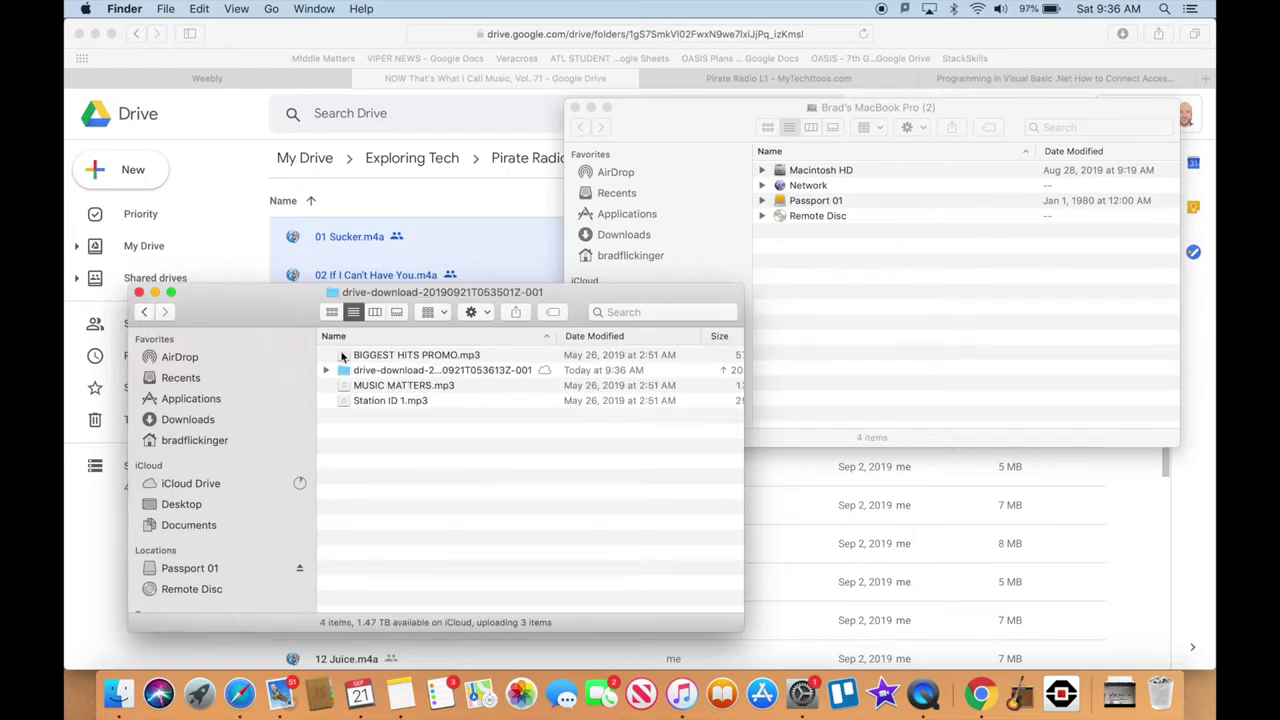
pyautogui.click(144, 312)
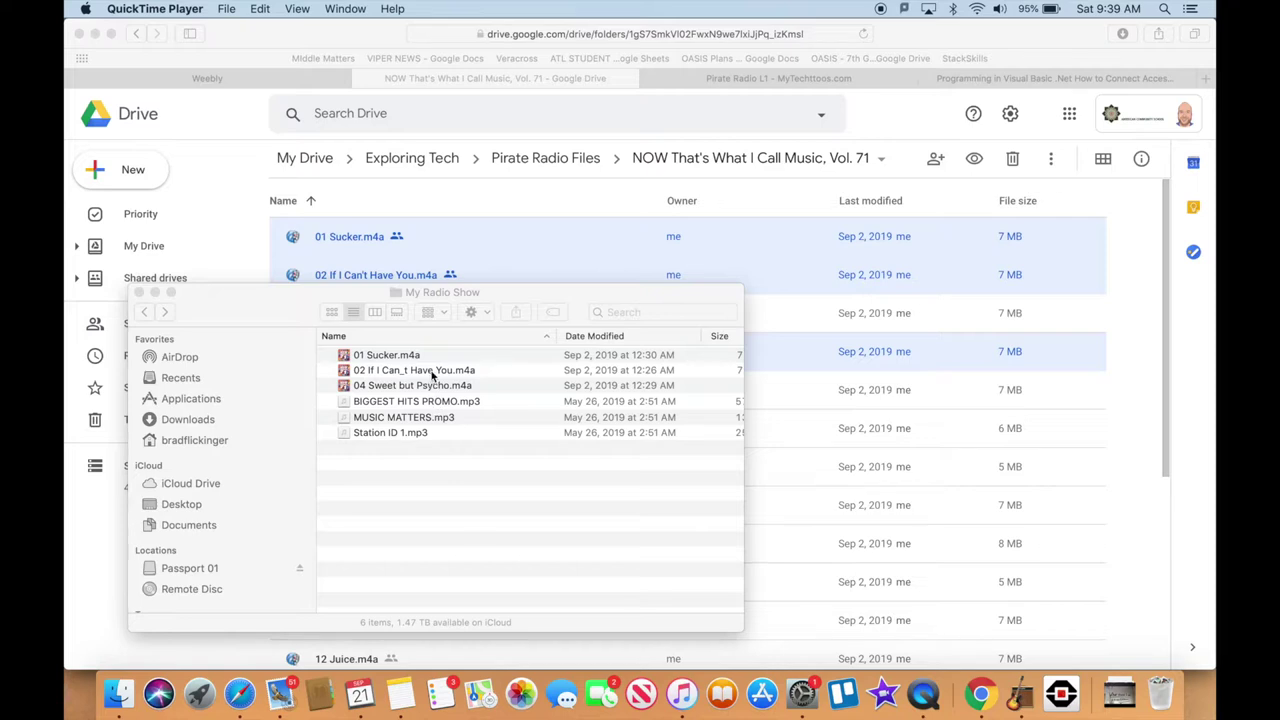
pyautogui.click(506, 290)
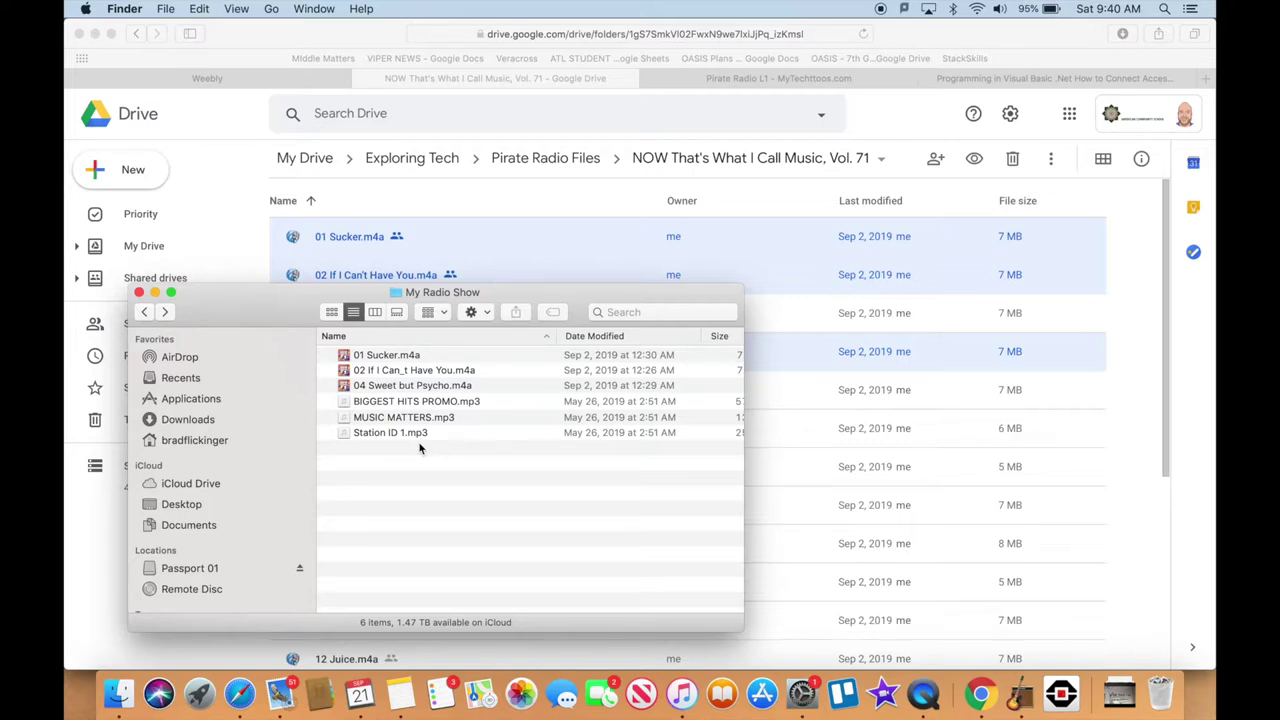
# Switch to System Preferences and select the Raspberry USB device for sound input
pyautogui.click(802, 694)
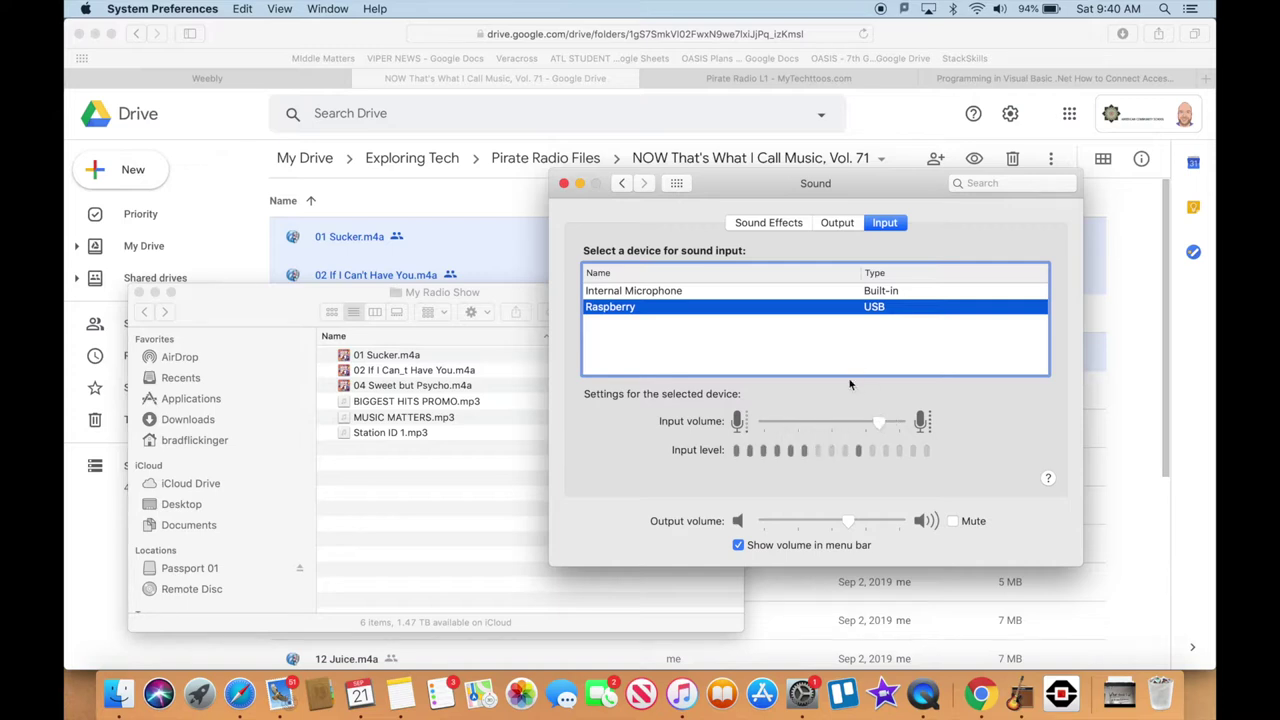
# Switch to GarageBand and create a new project from the Voice template
pyautogui.click(1020, 697)
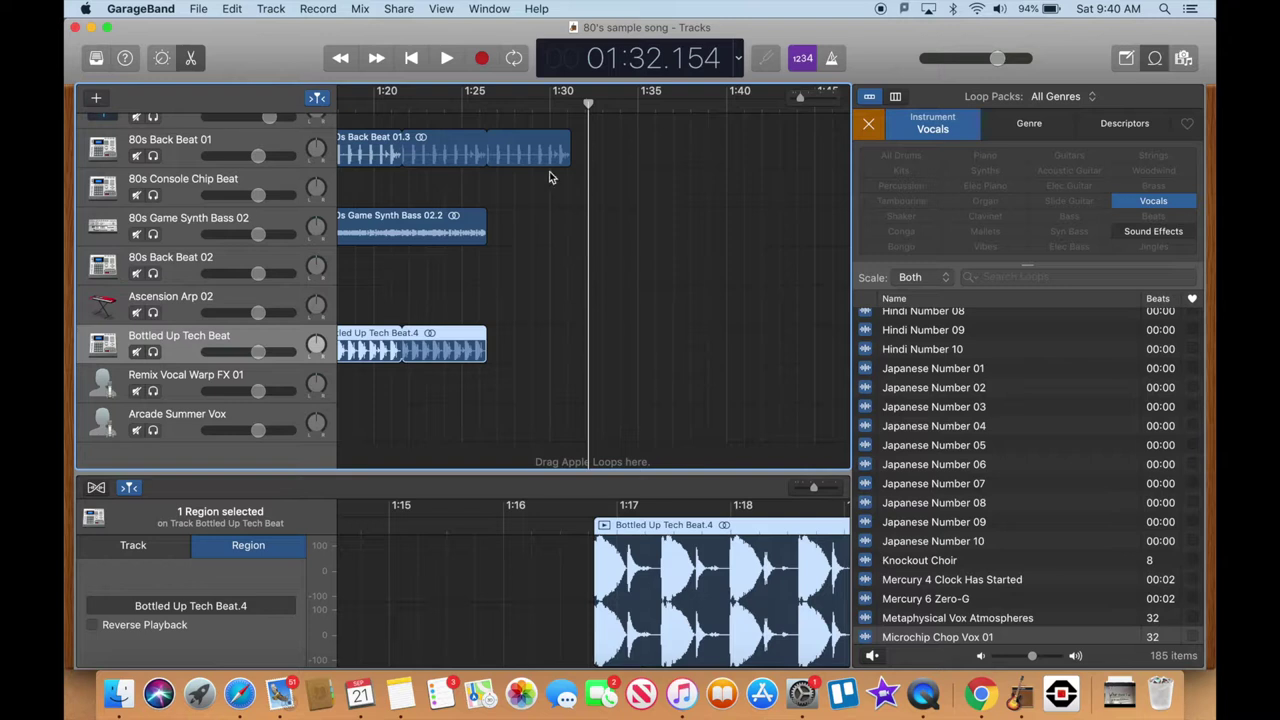
pyautogui.click(408, 60)
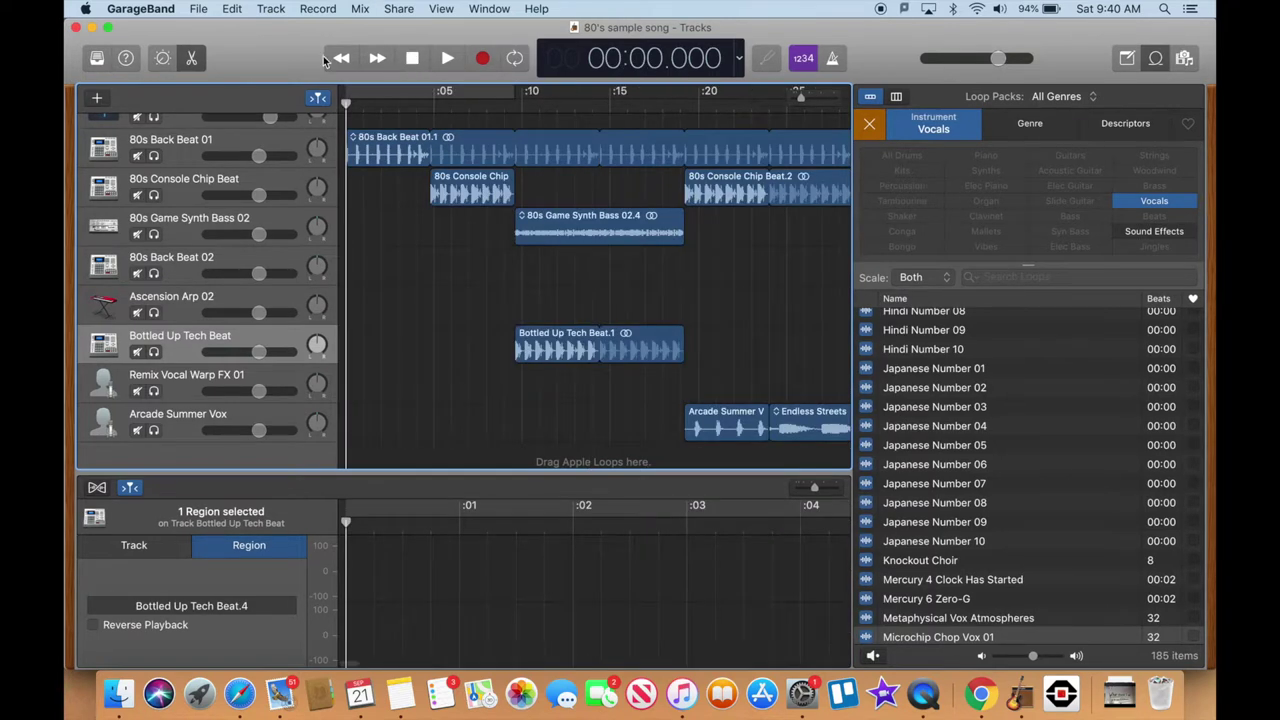
pyautogui.click(198, 9)
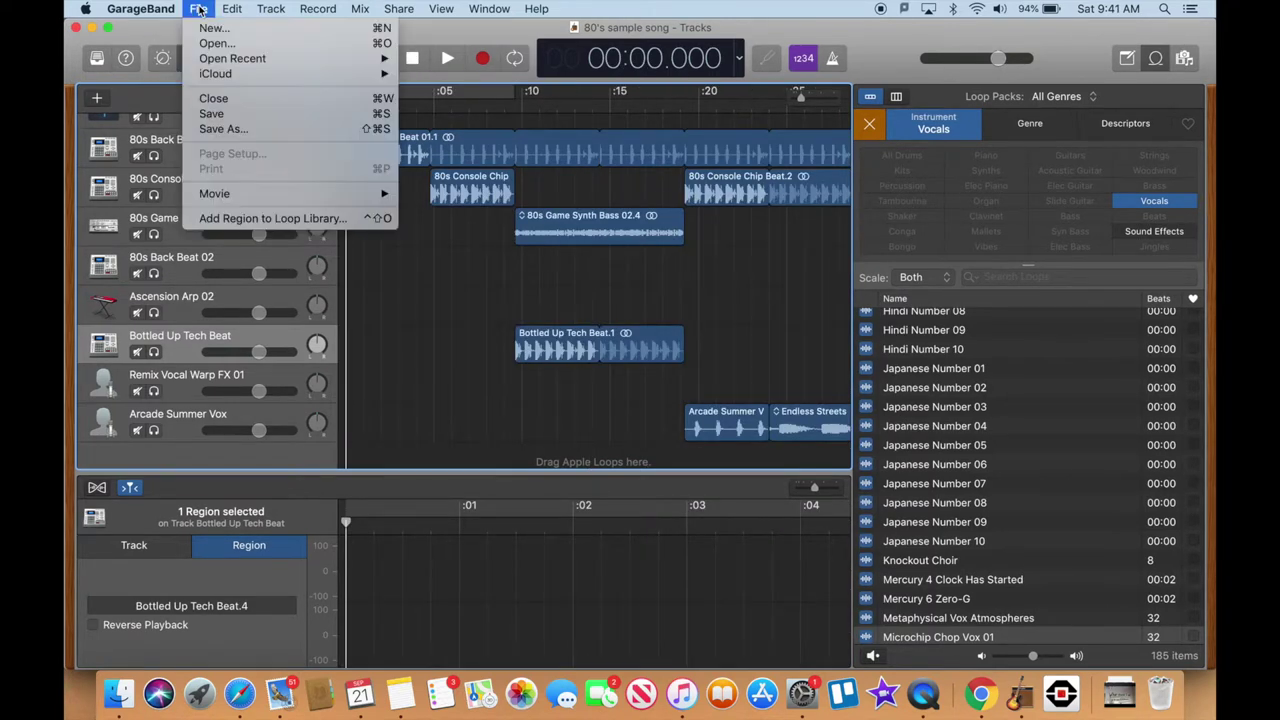
pyautogui.click(210, 28)
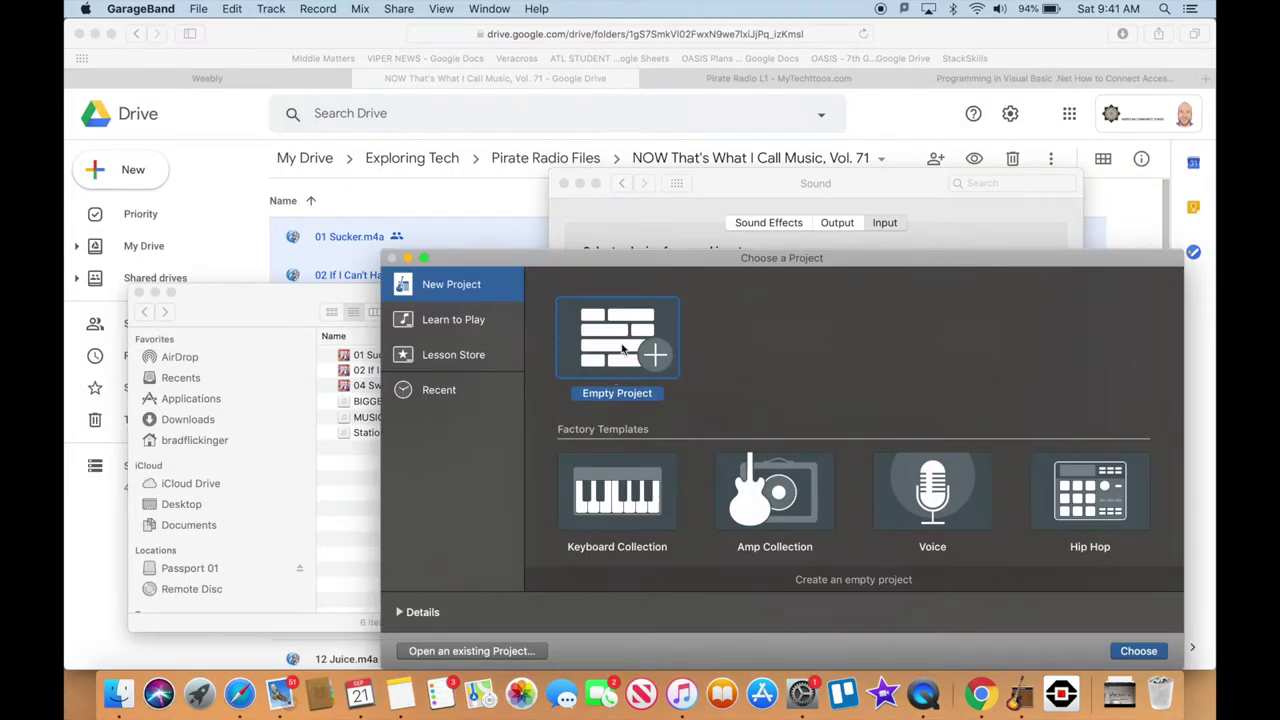
pyautogui.click(930, 495)
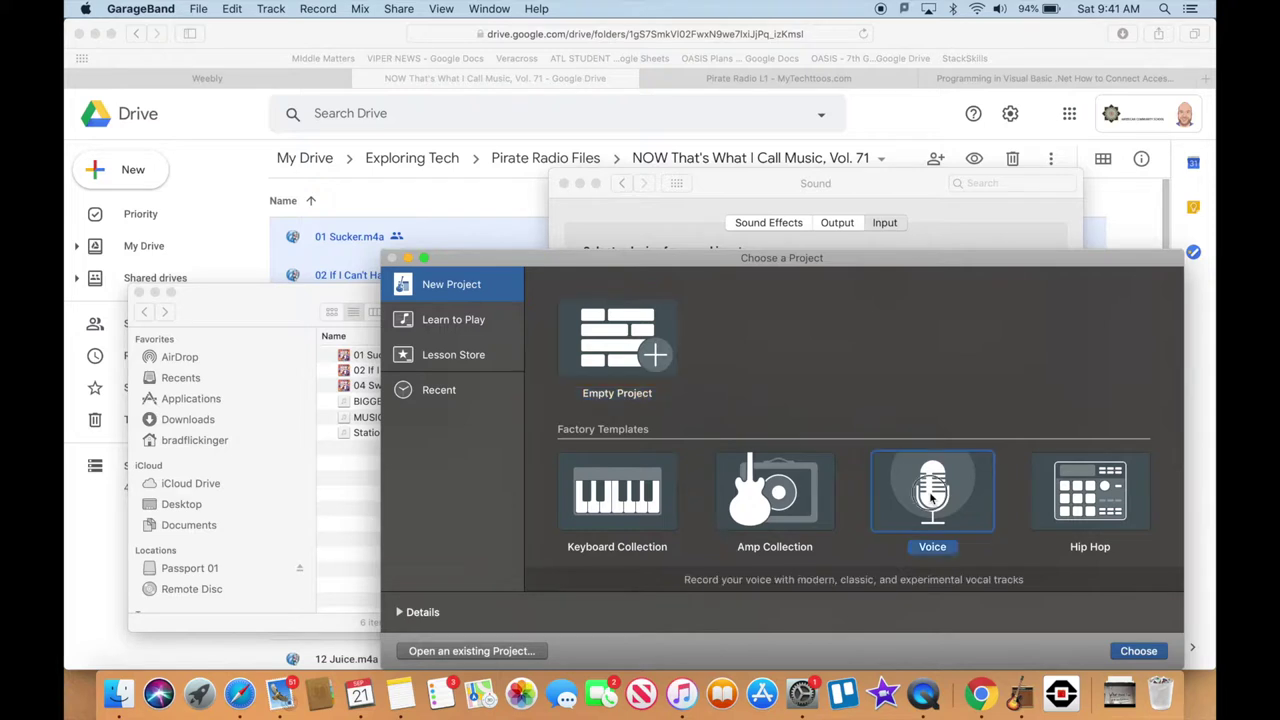
pyautogui.click(1137, 651)
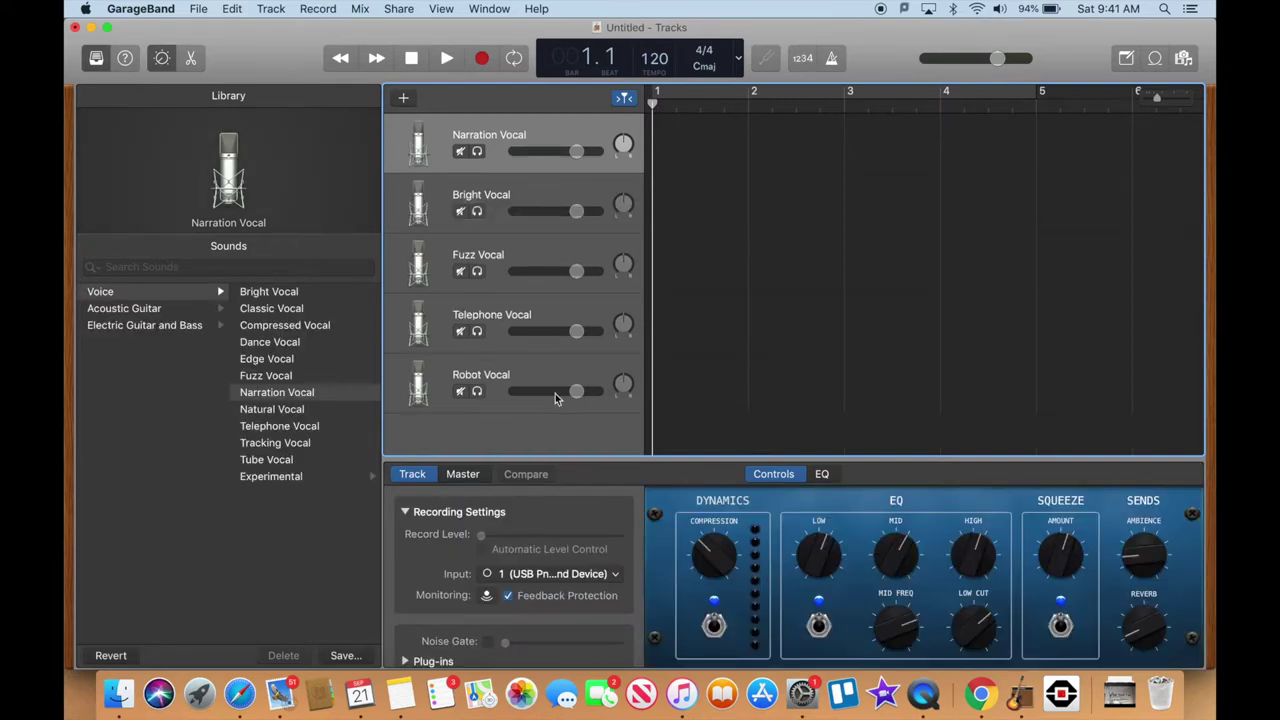
# Delete the Bright Vocal, Fuzz Vocal, Telephone Vocal and Robot Vocal tracks, keeping only Narration Vocal
pyautogui.click(559, 197)
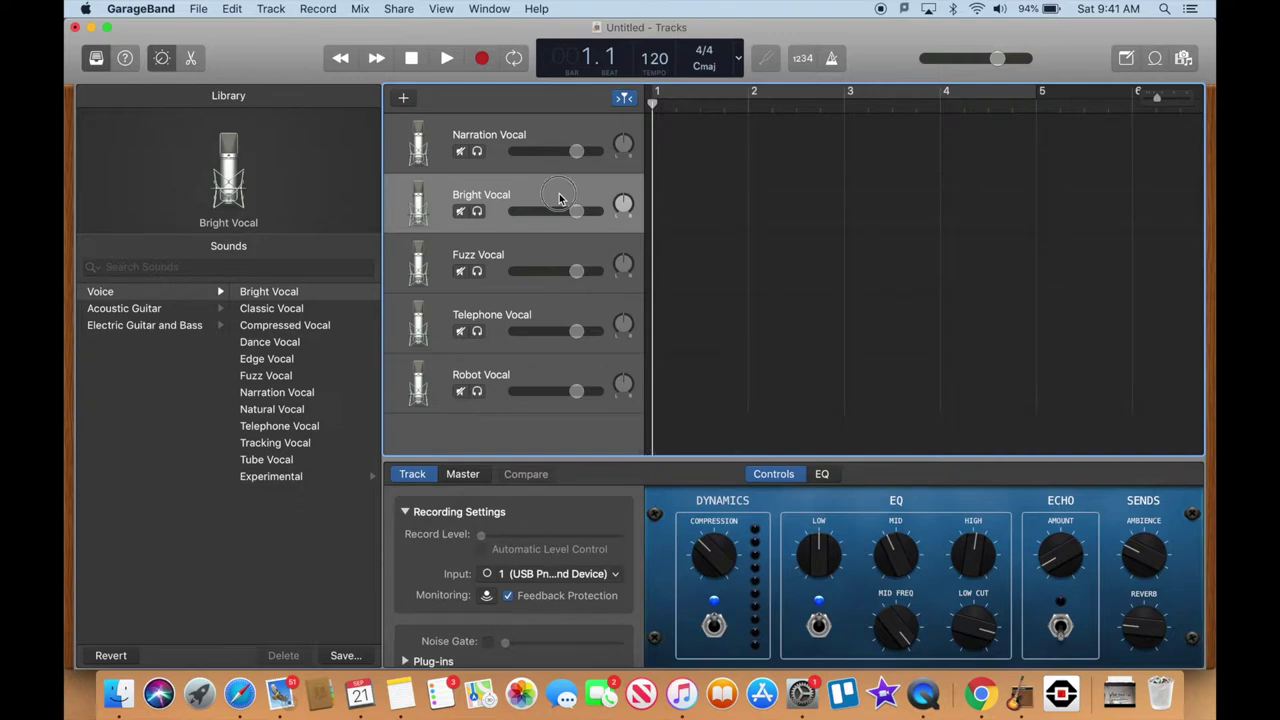
pyautogui.rightClick(559, 197)
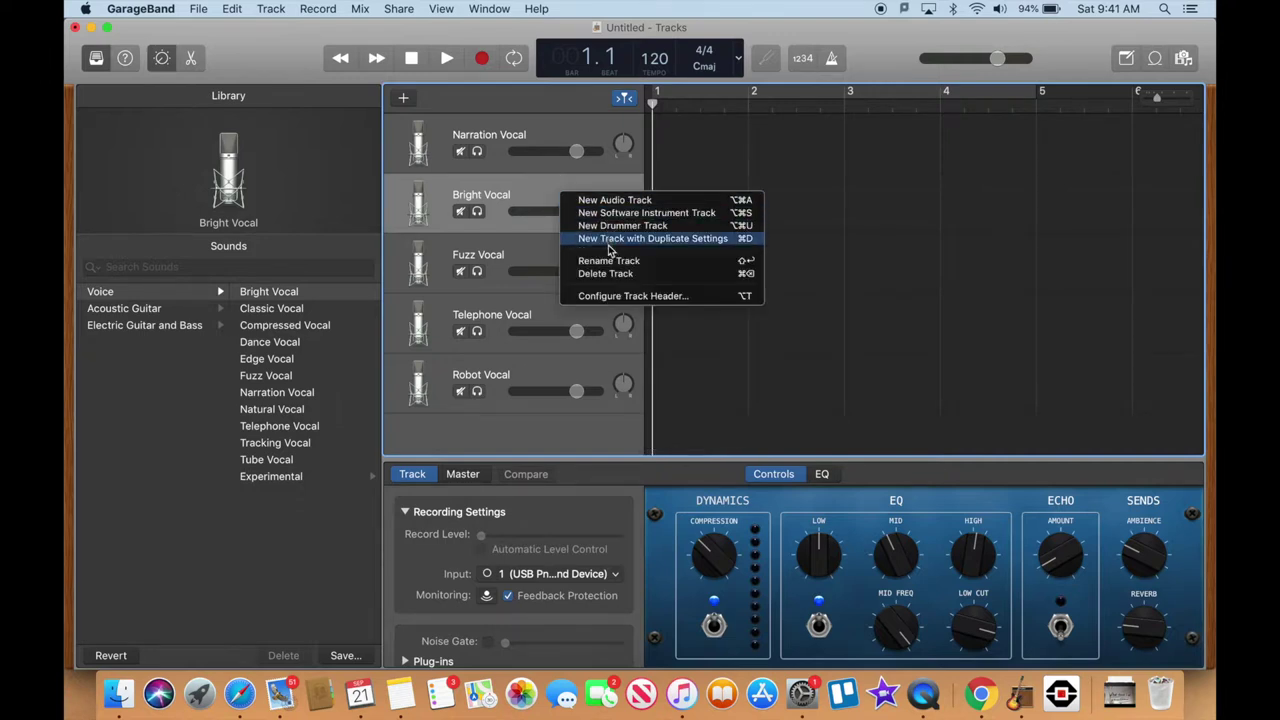
pyautogui.click(609, 274)
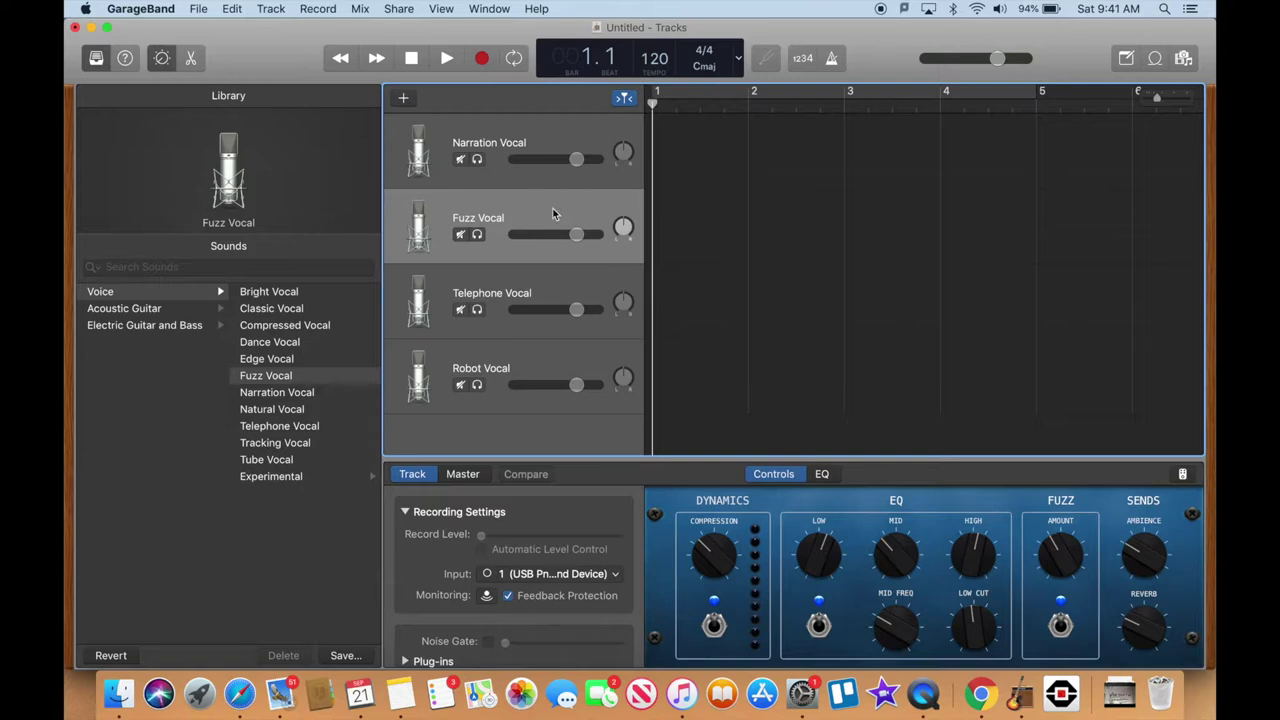
pyautogui.rightClick(554, 212)
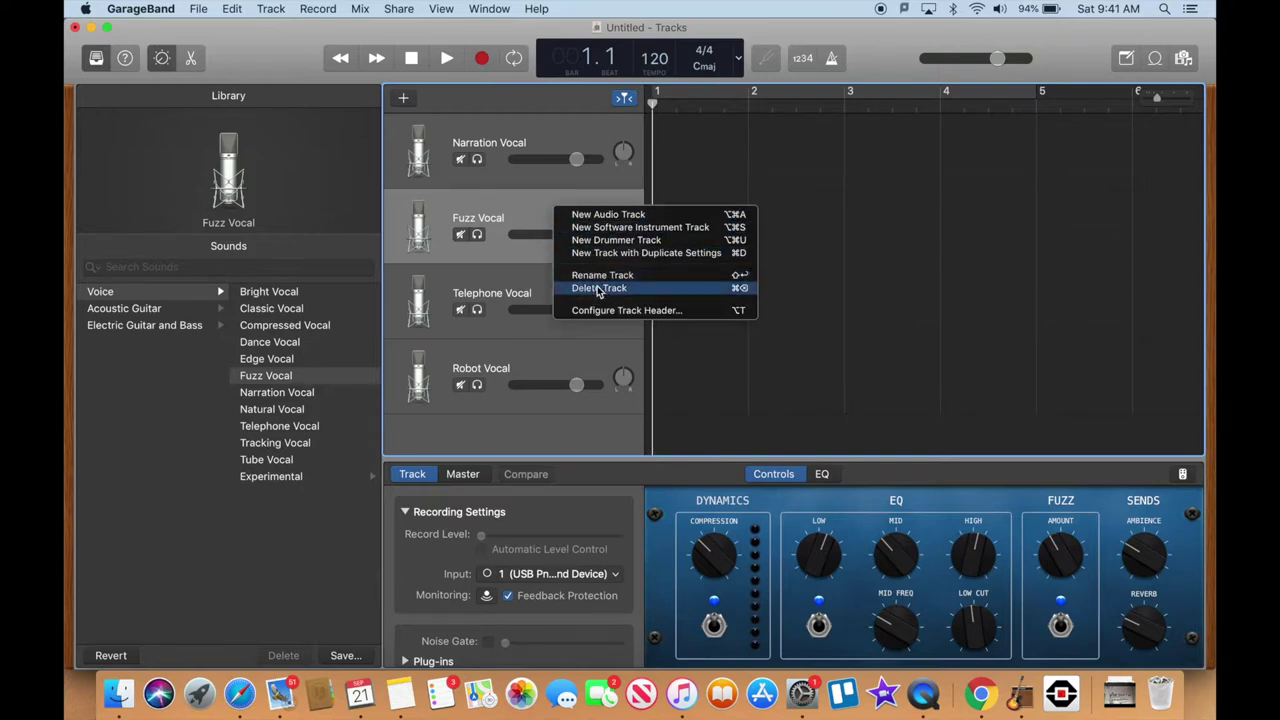
pyautogui.click(595, 287)
pyautogui.rightClick(543, 249)
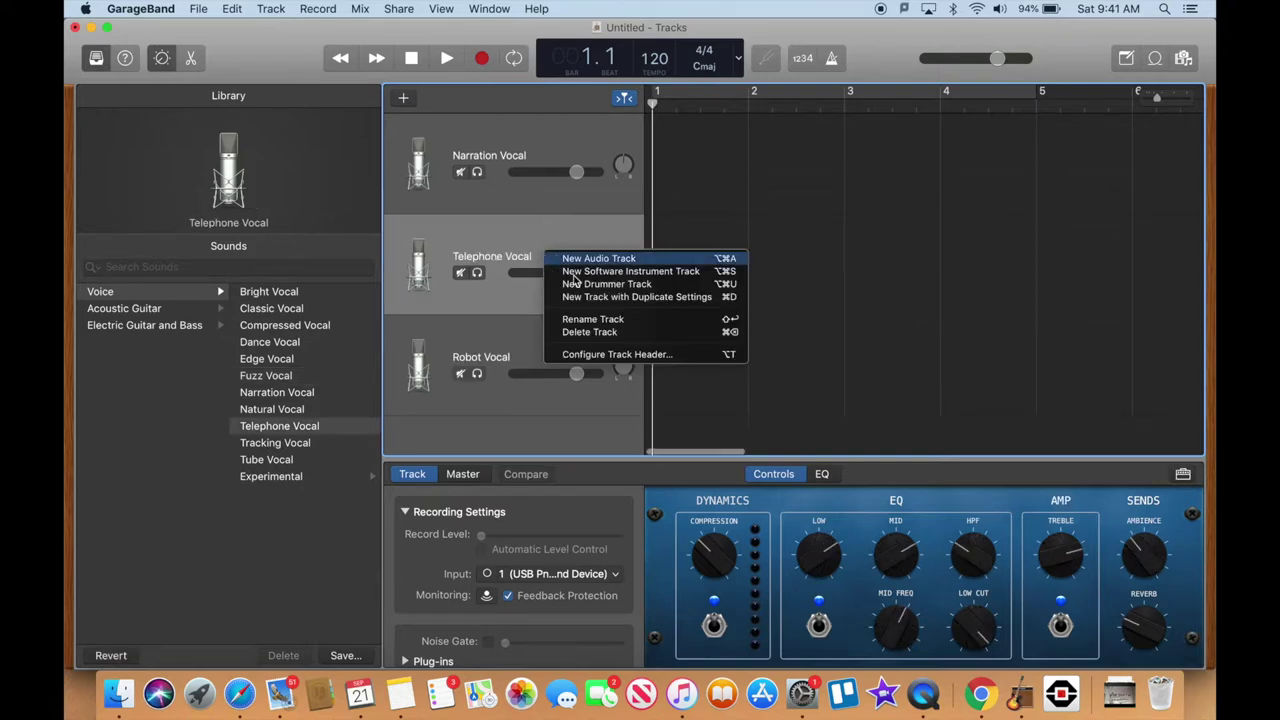
pyautogui.click(590, 333)
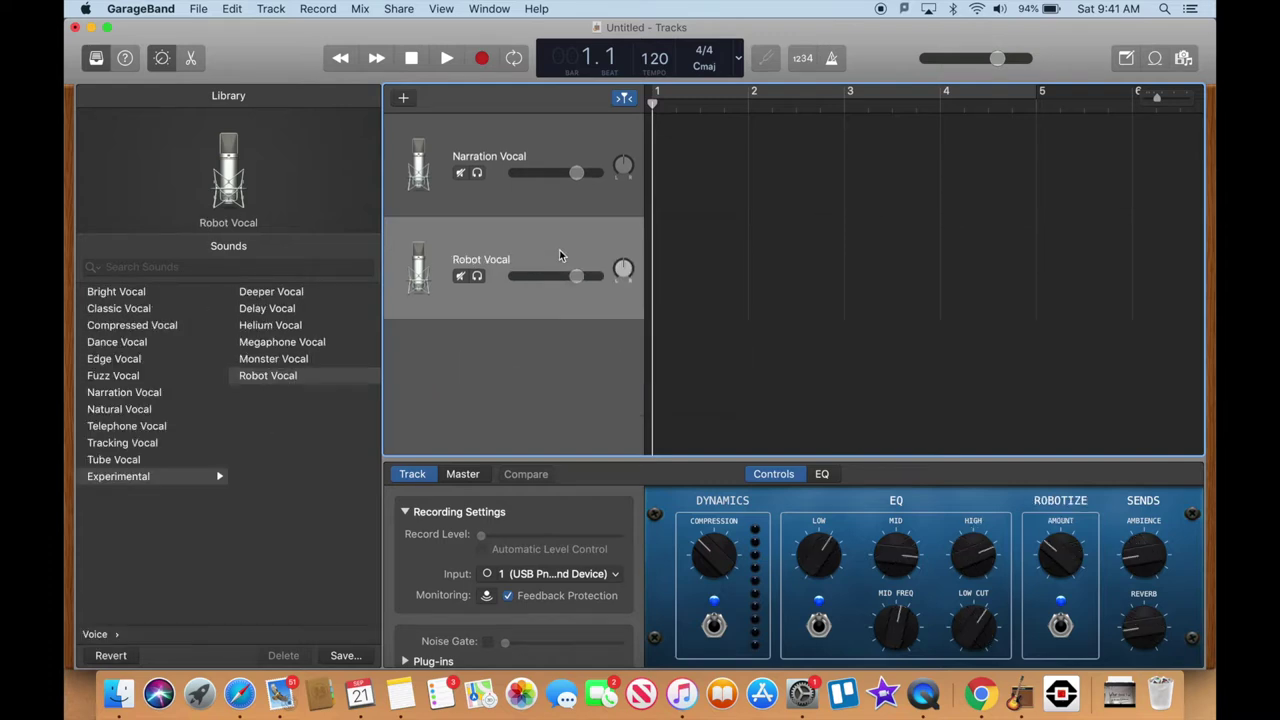
pyautogui.rightClick(559, 250)
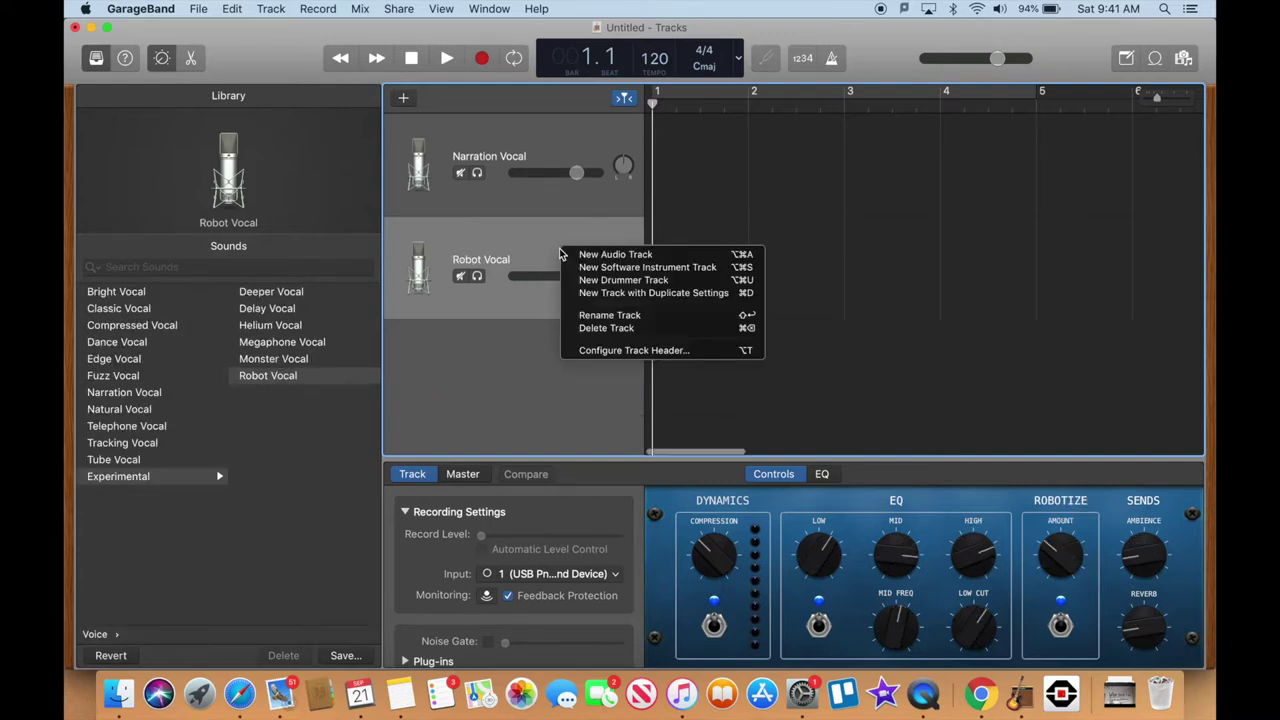
pyautogui.click(601, 330)
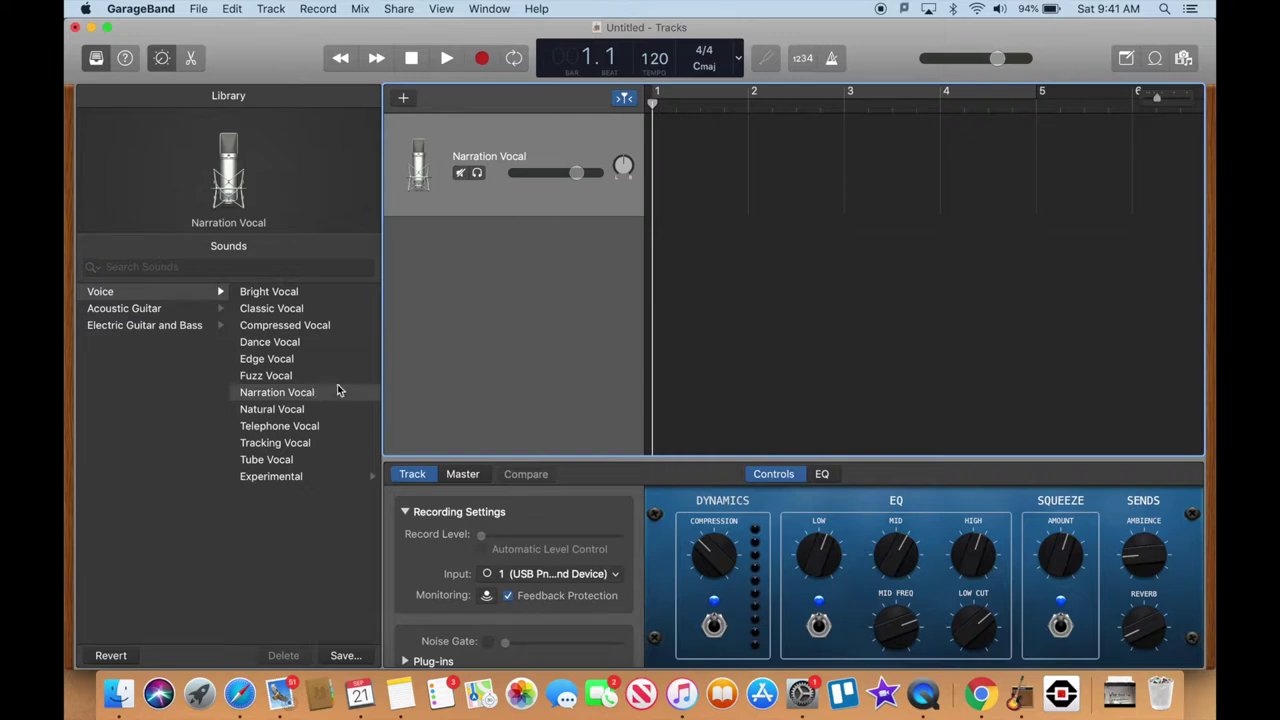
# Try a short test recording on the Narration Vocal track, stop it and return the playhead to the start
pyautogui.click(482, 59)
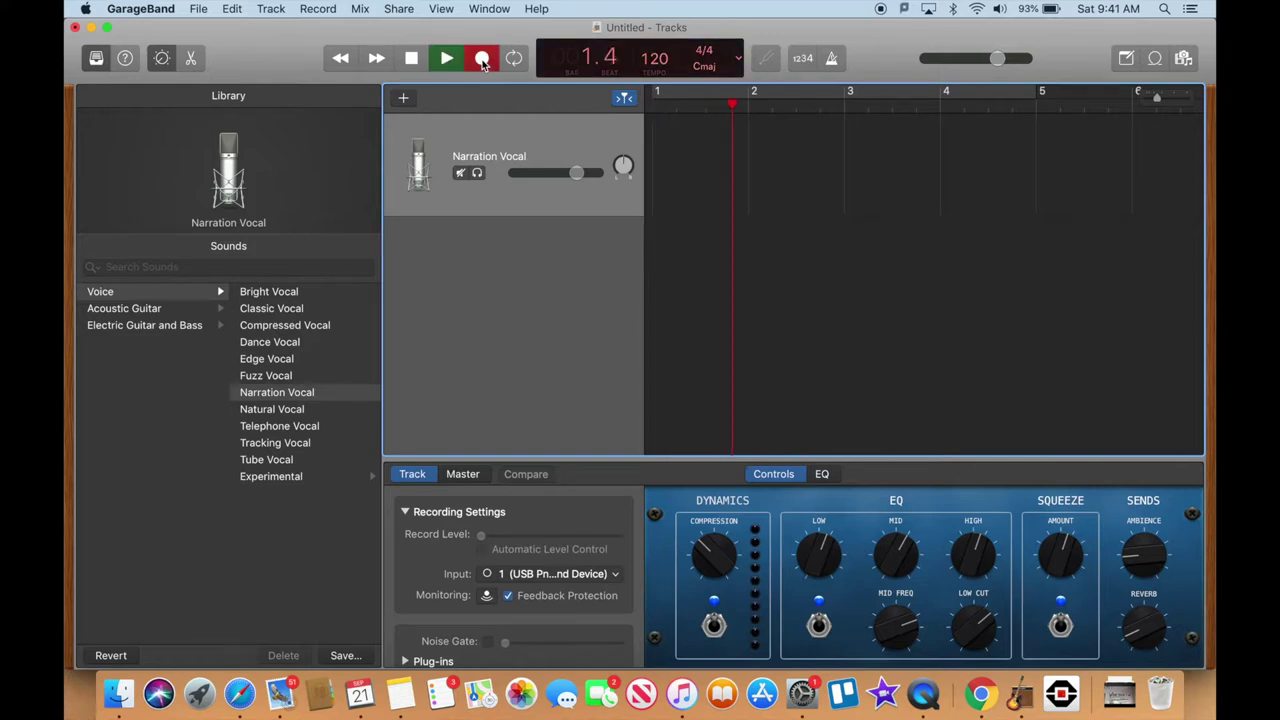
pyautogui.click(482, 60)
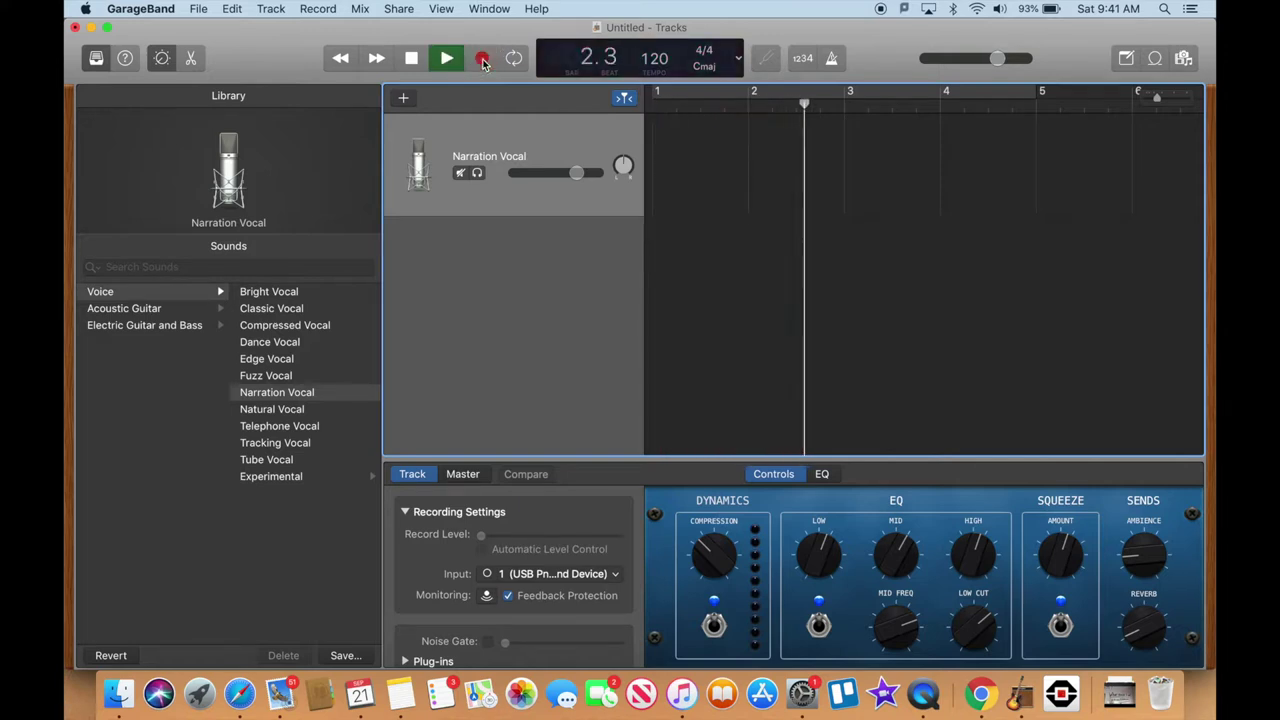
pyautogui.click(411, 58)
pyautogui.click(411, 58)
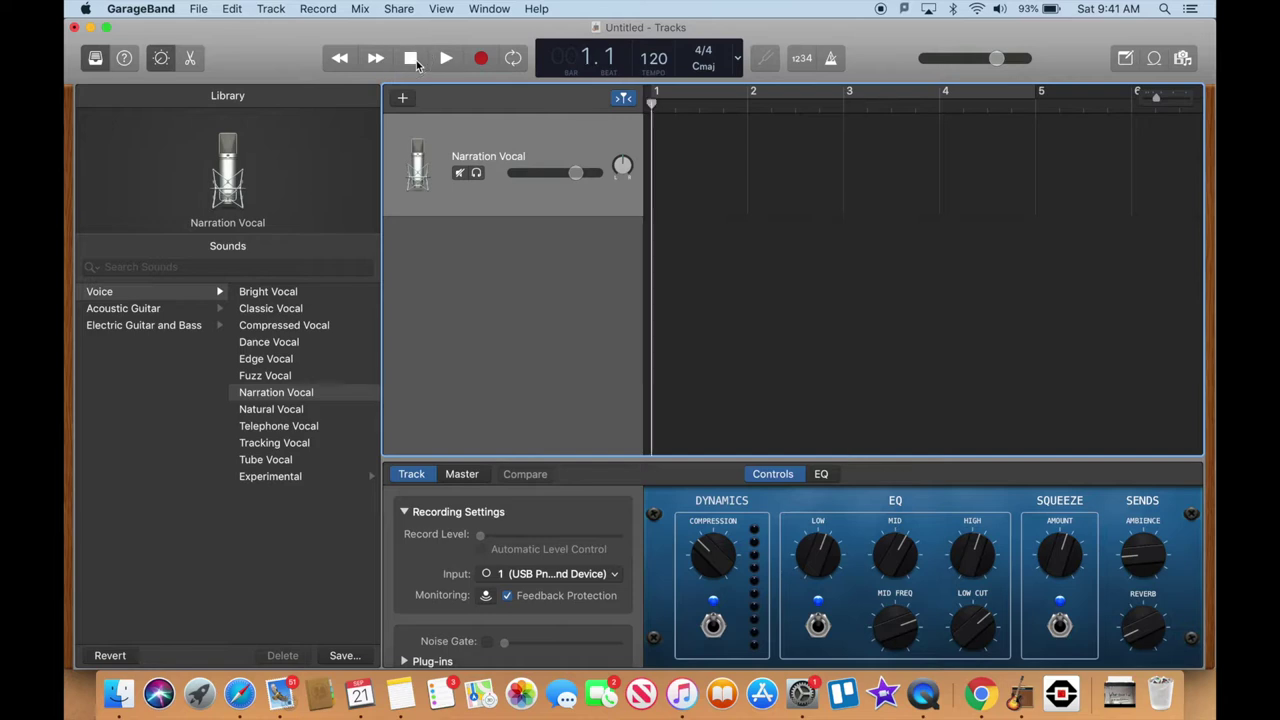
# Adjust the audio devices in the Audio/MIDI preferences, using Raspberry as the input device
pyautogui.click(203, 8)
pyautogui.moveTo(170, 14)
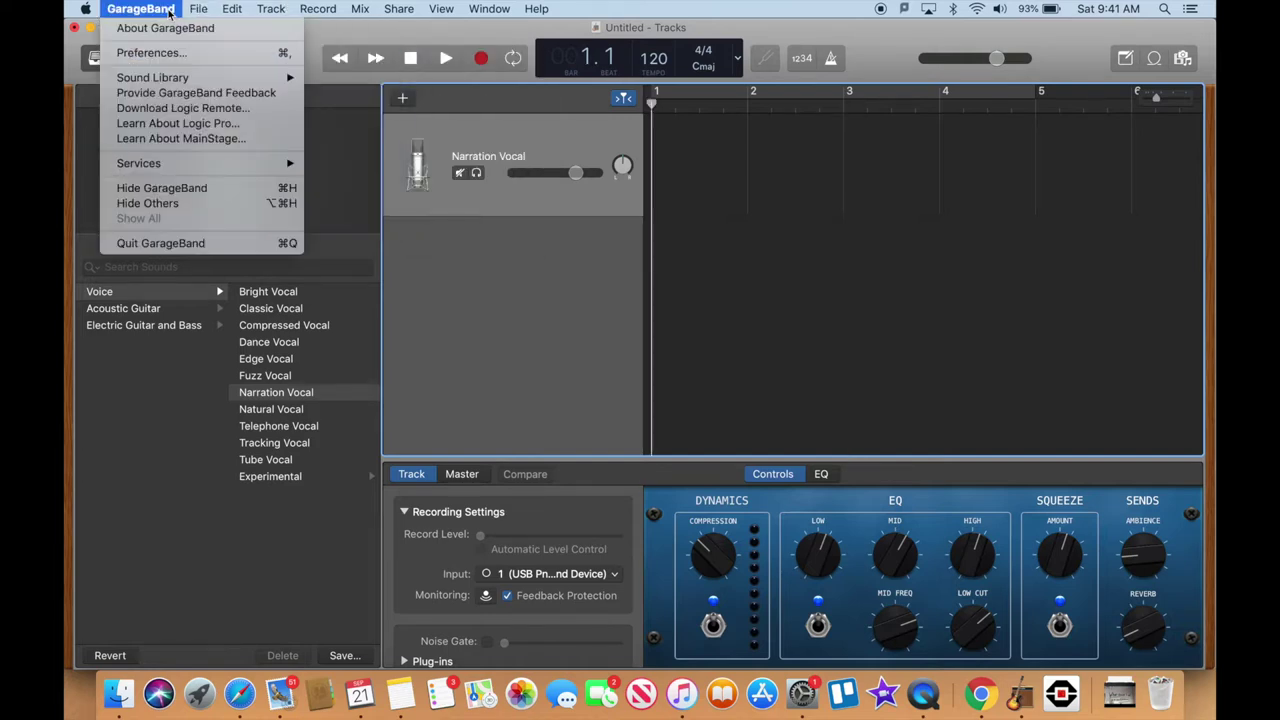
pyautogui.click(165, 53)
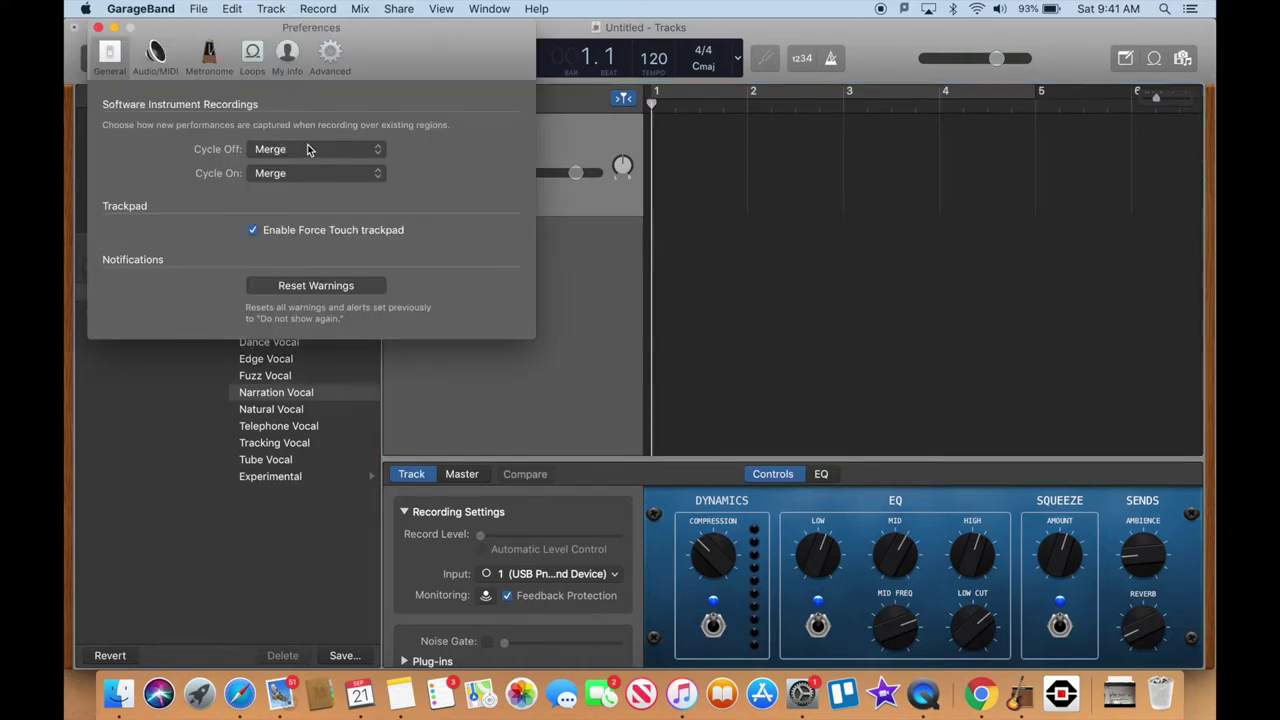
pyautogui.click(156, 52)
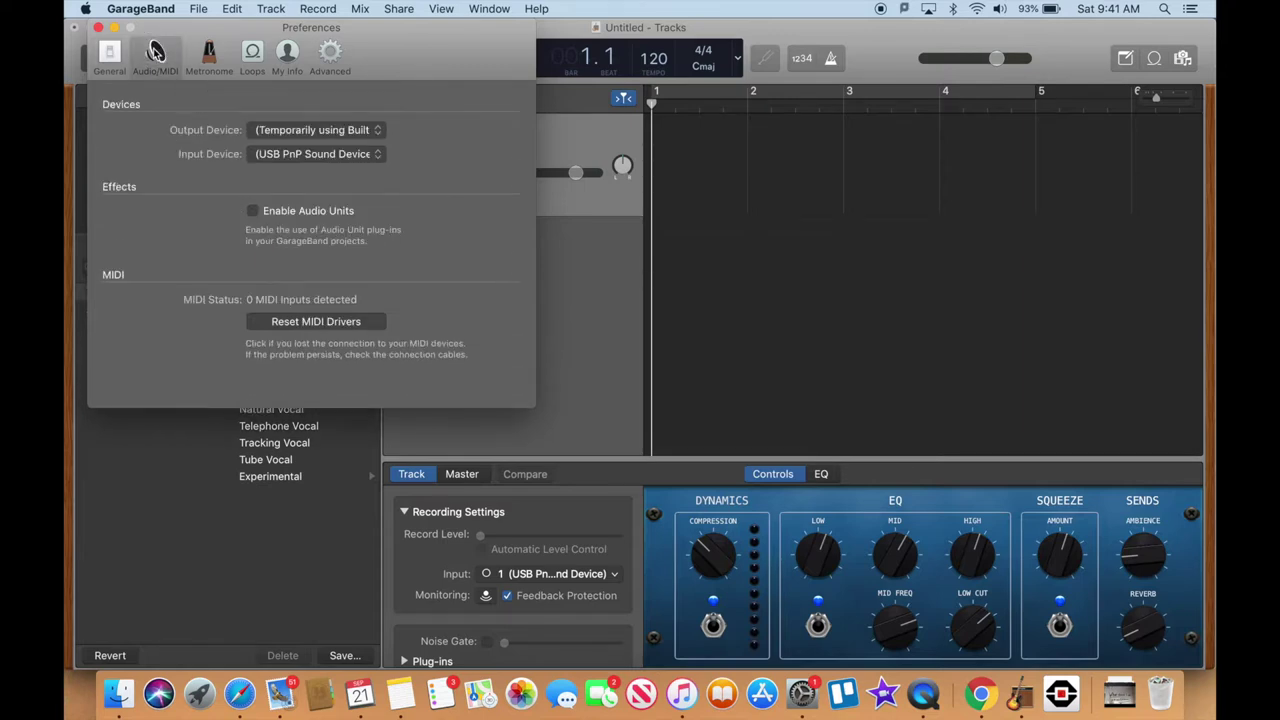
pyautogui.click(318, 131)
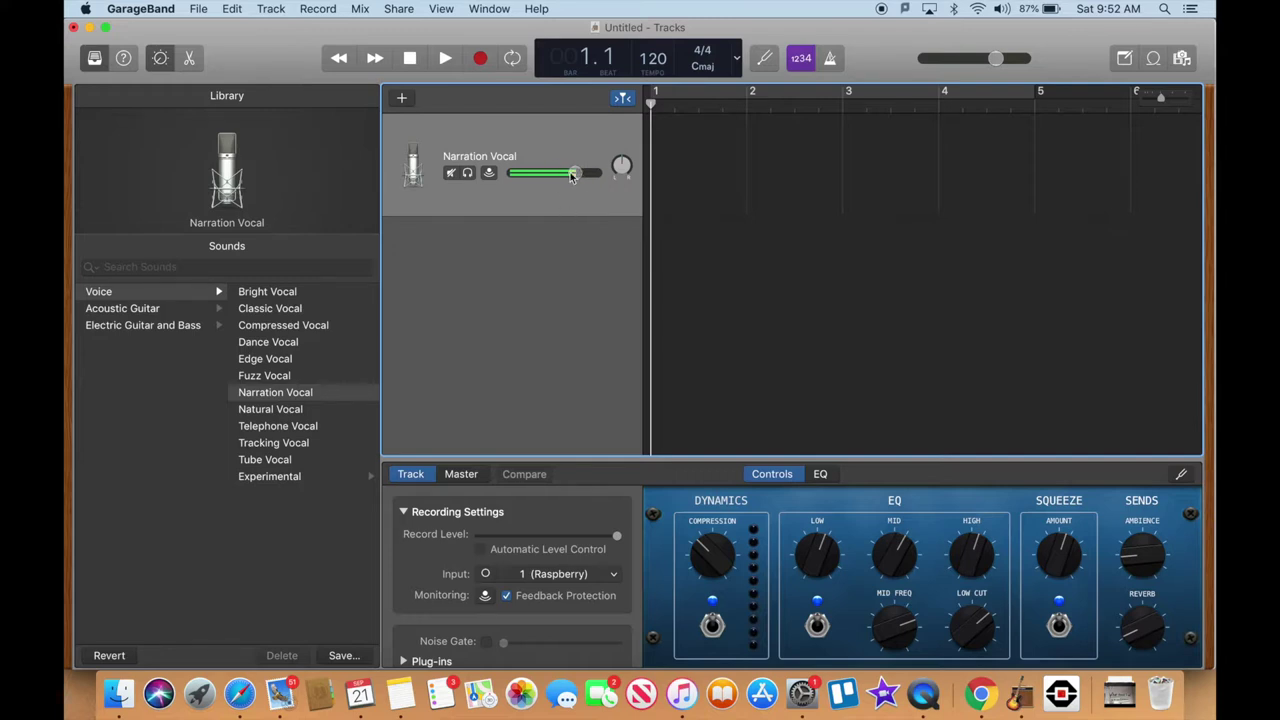
# Switch the project's position display and ruler from beats to Time
pyautogui.click(736, 58)
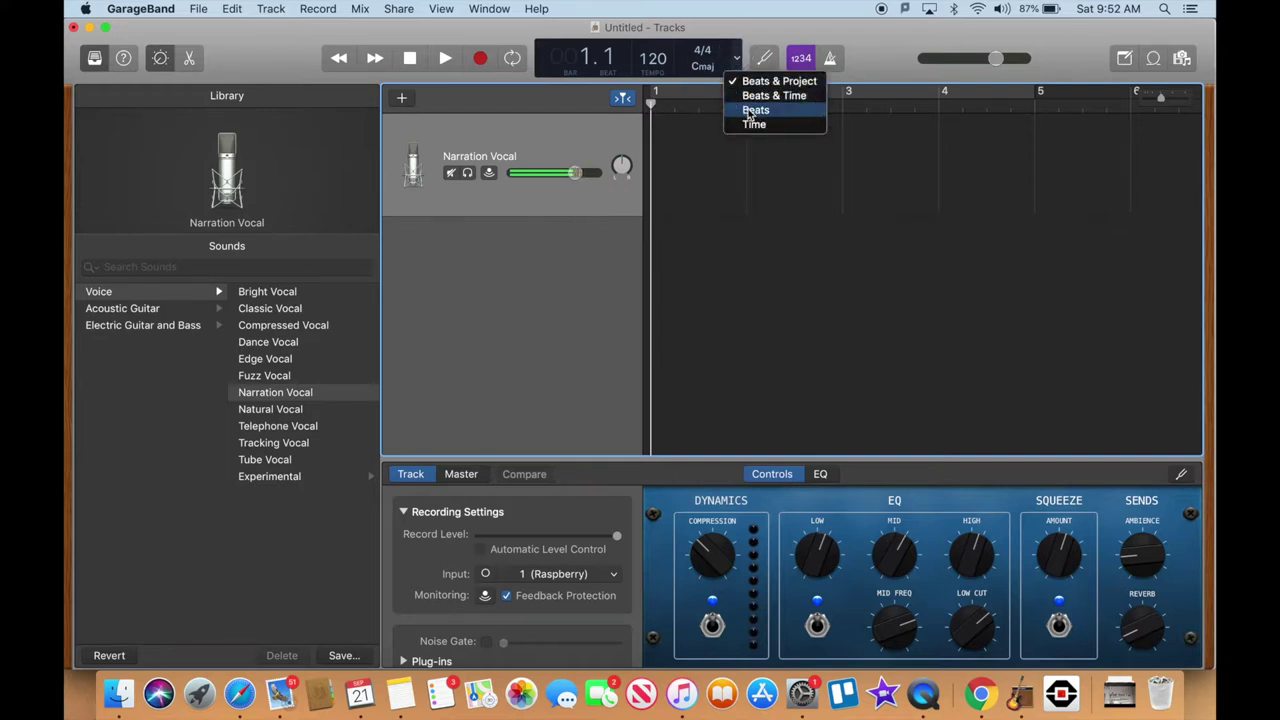
pyautogui.click(753, 124)
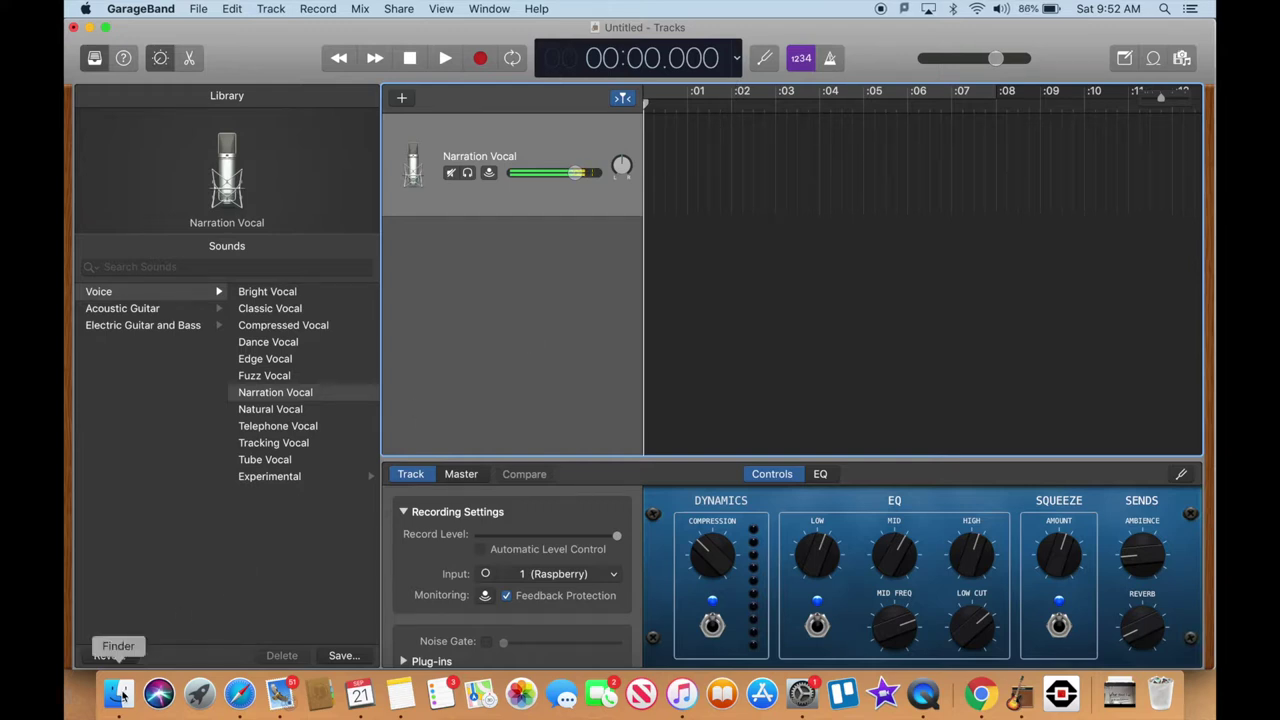
# Add Station ID 1.mp3 from the My Radio Show folder in Finder as a new track, starting at 00:00
pyautogui.click(120, 692)
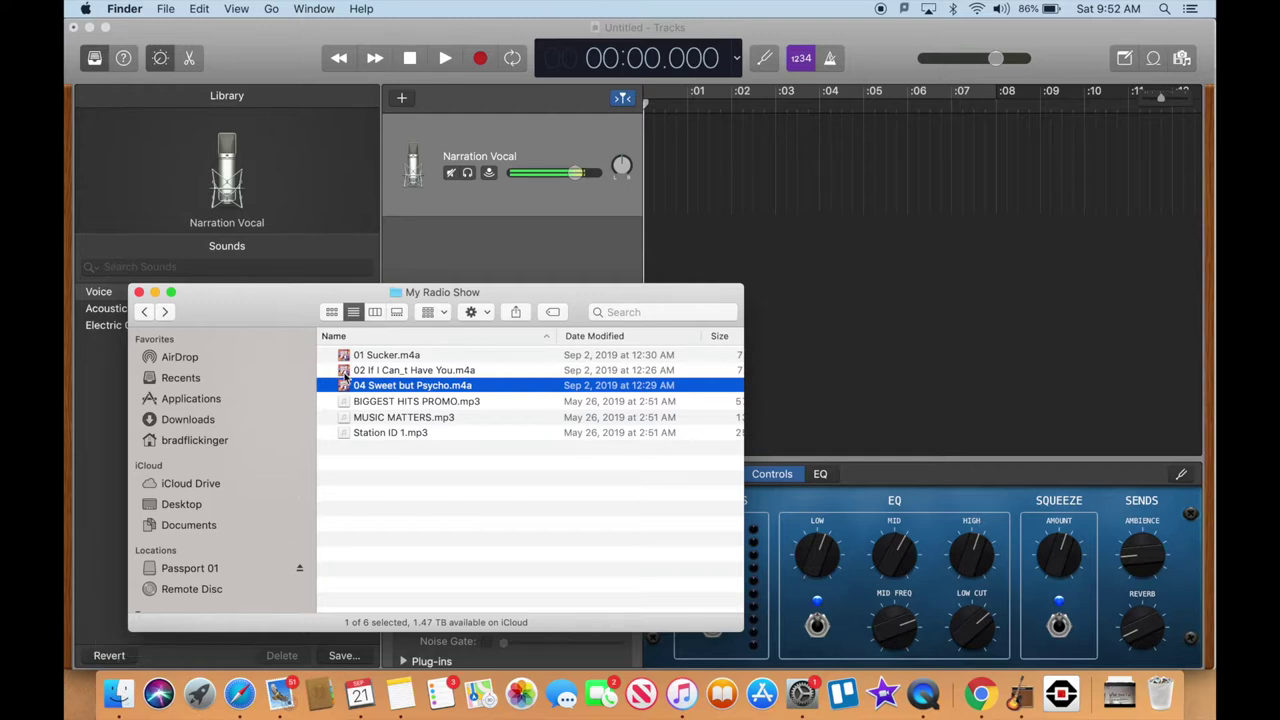
pyautogui.click(383, 434)
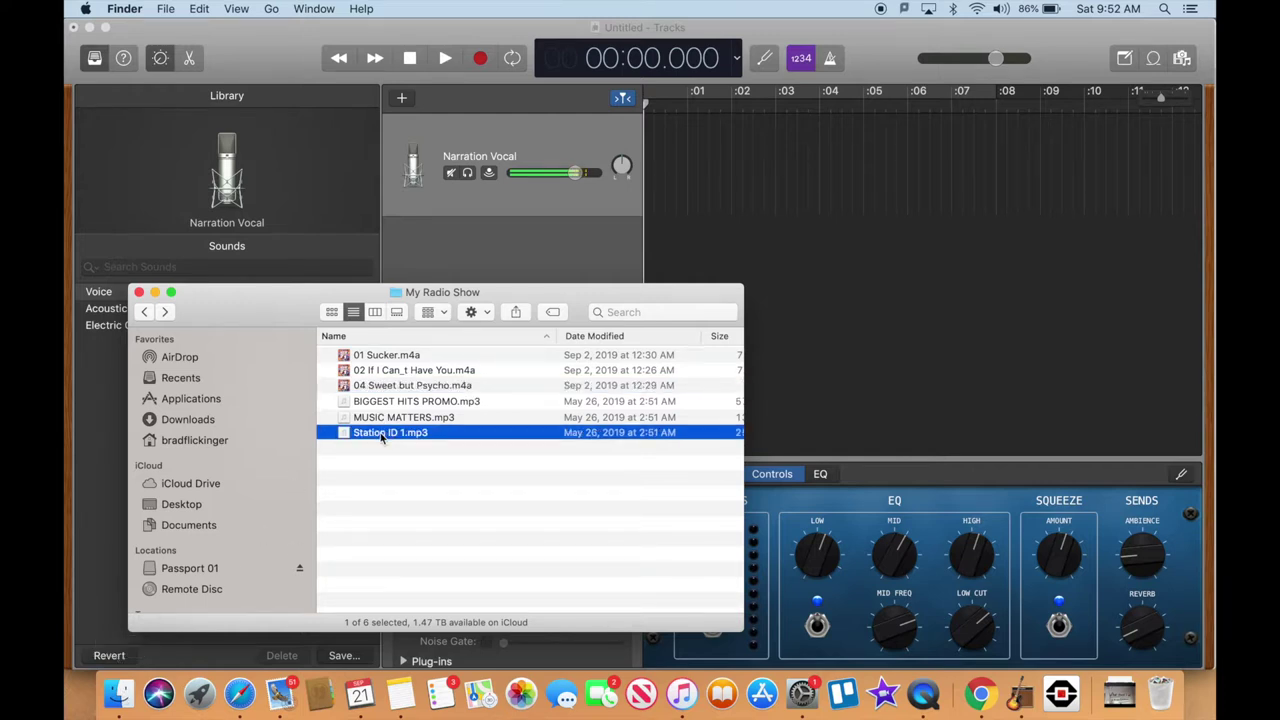
pyautogui.moveTo(381, 437); pyautogui.dragTo(710, 266)
pyautogui.moveTo(813, 227); pyautogui.dragTo(751, 227)
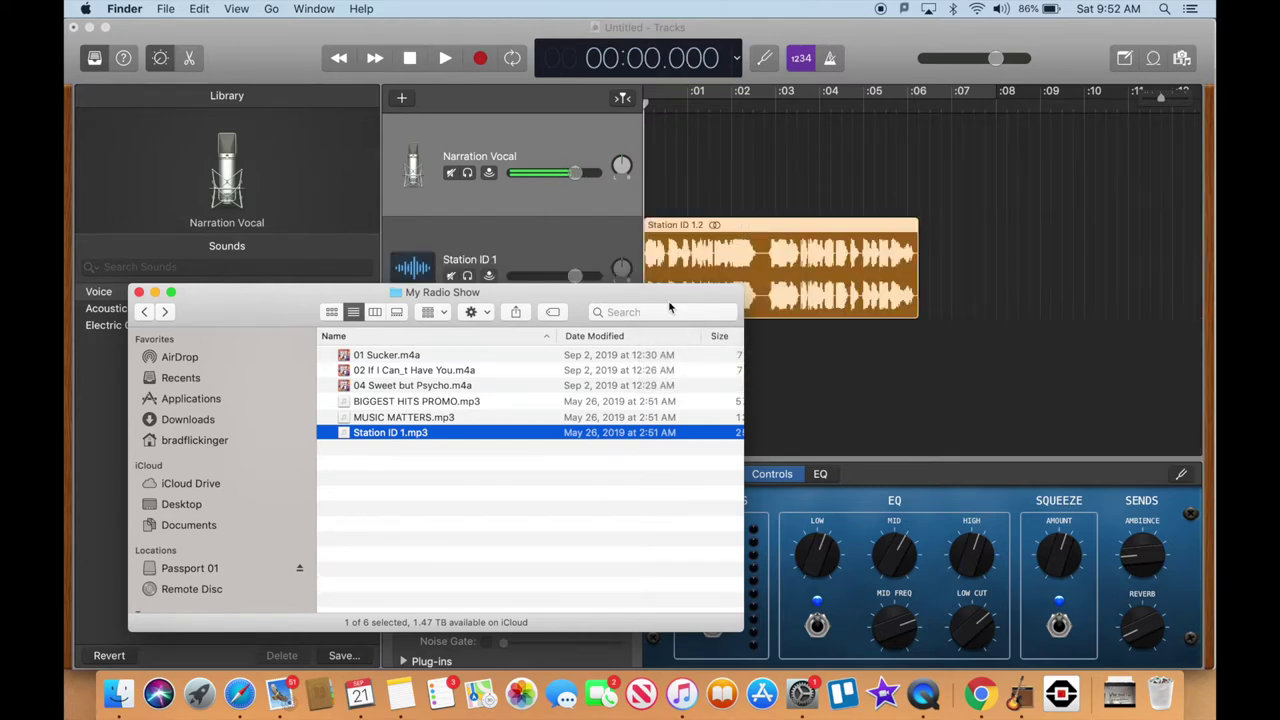
# Record a voice intro on the Narration Vocal track, starting where the Station ID region ends at 00:06.250
pyautogui.click(798, 368)
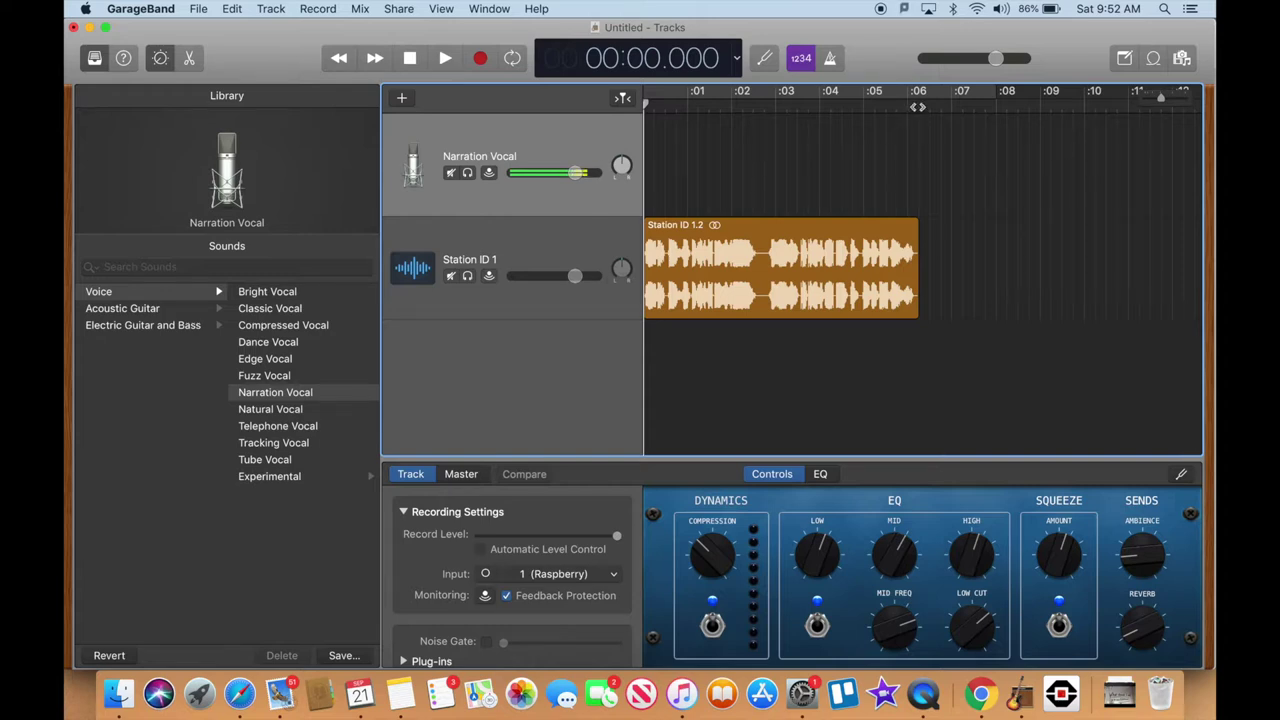
pyautogui.click(917, 104)
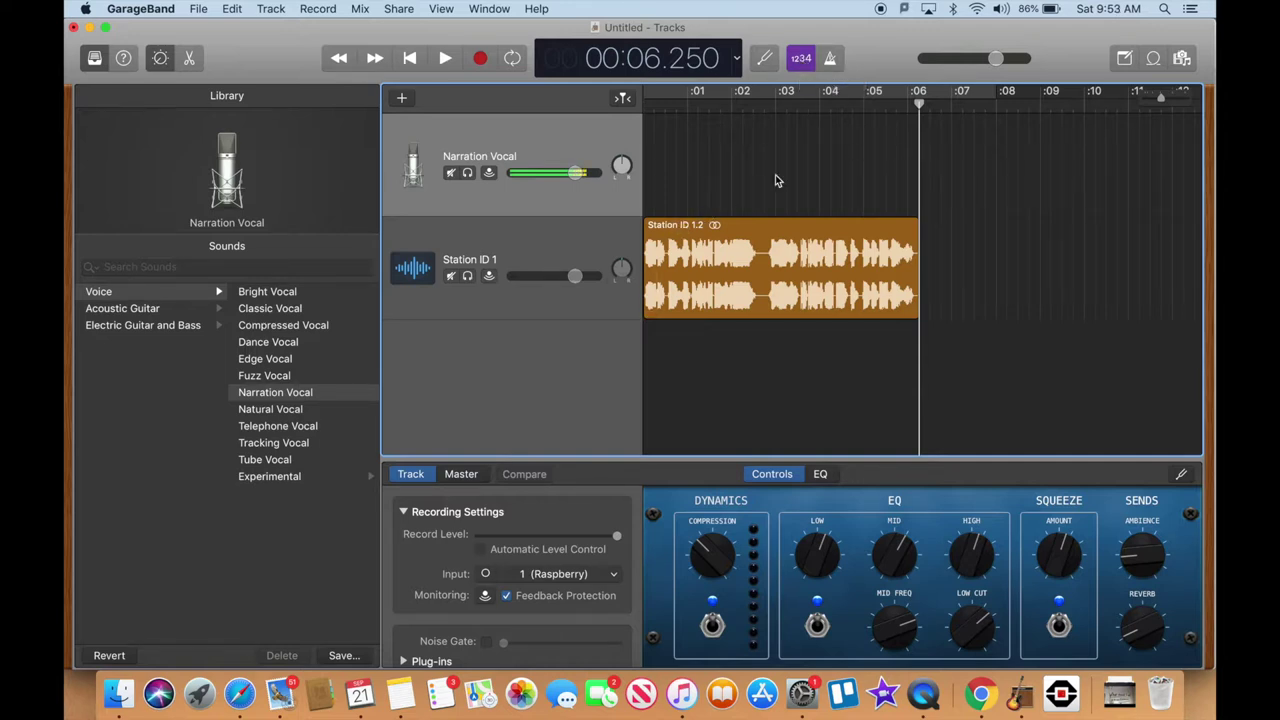
pyautogui.hscroll(3, 833, 200)
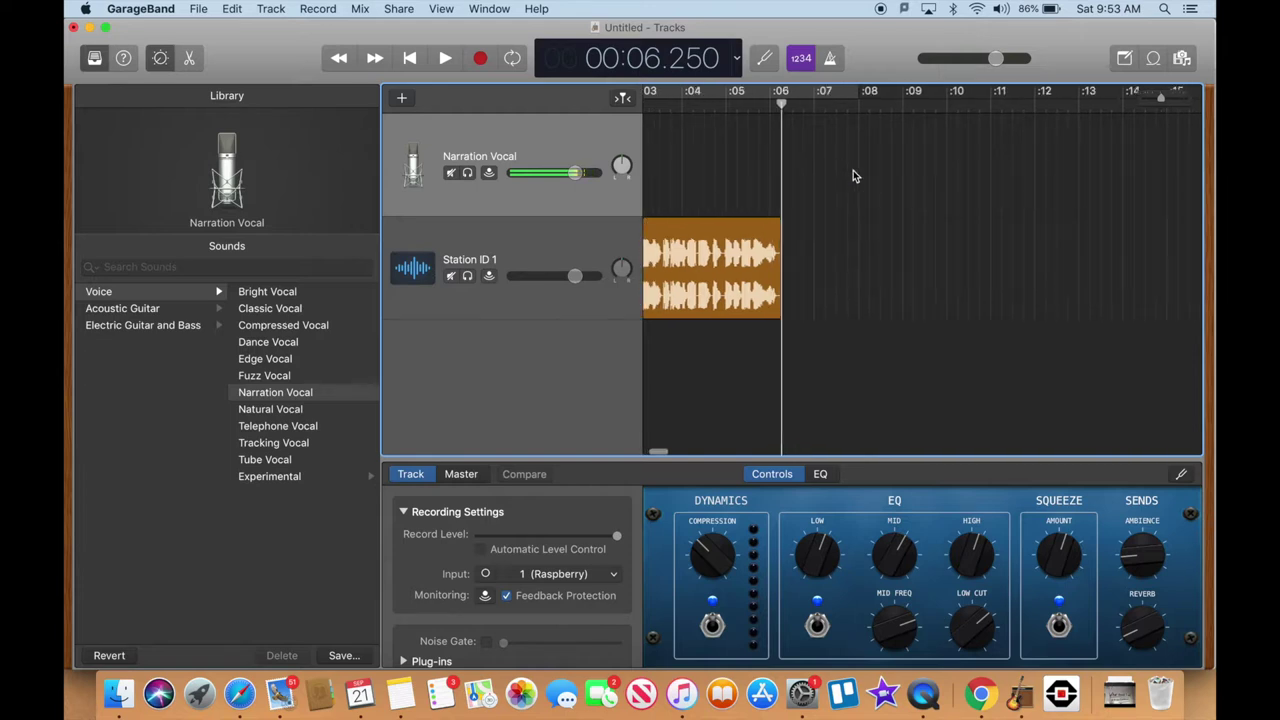
pyautogui.click(118, 693)
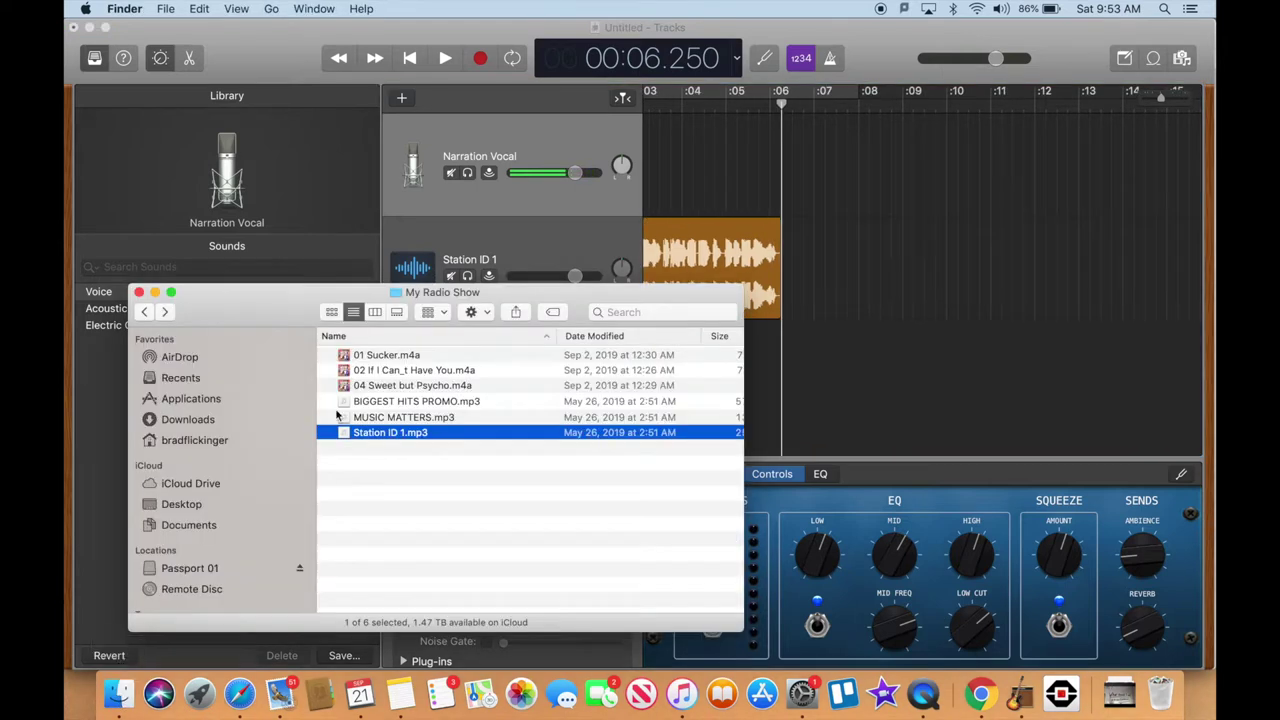
pyautogui.click(697, 176)
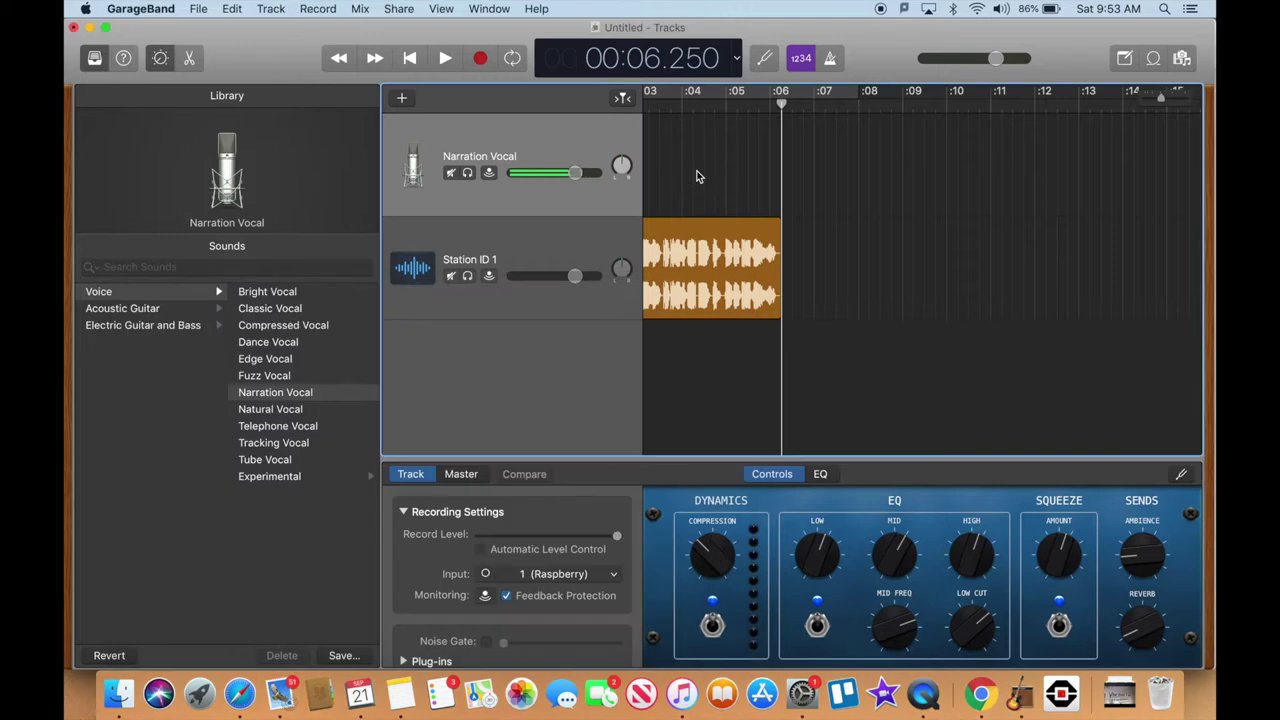
pyautogui.click(480, 59)
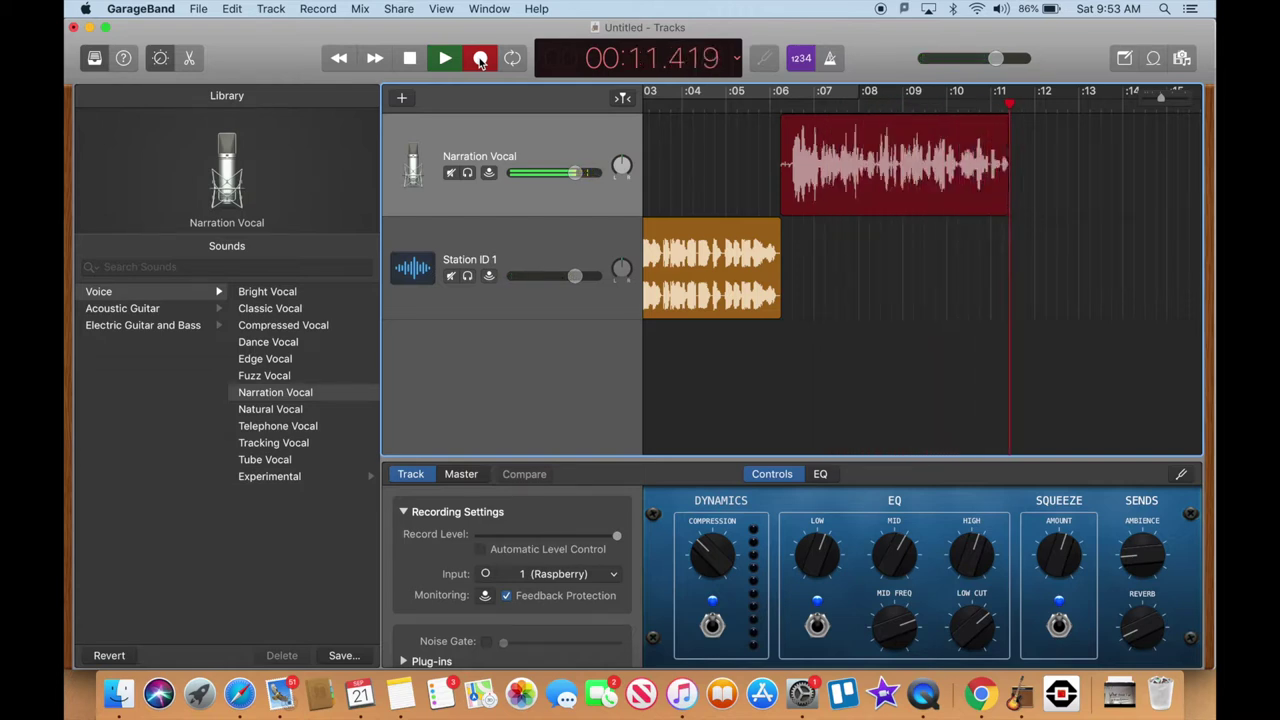
pyautogui.click(409, 60)
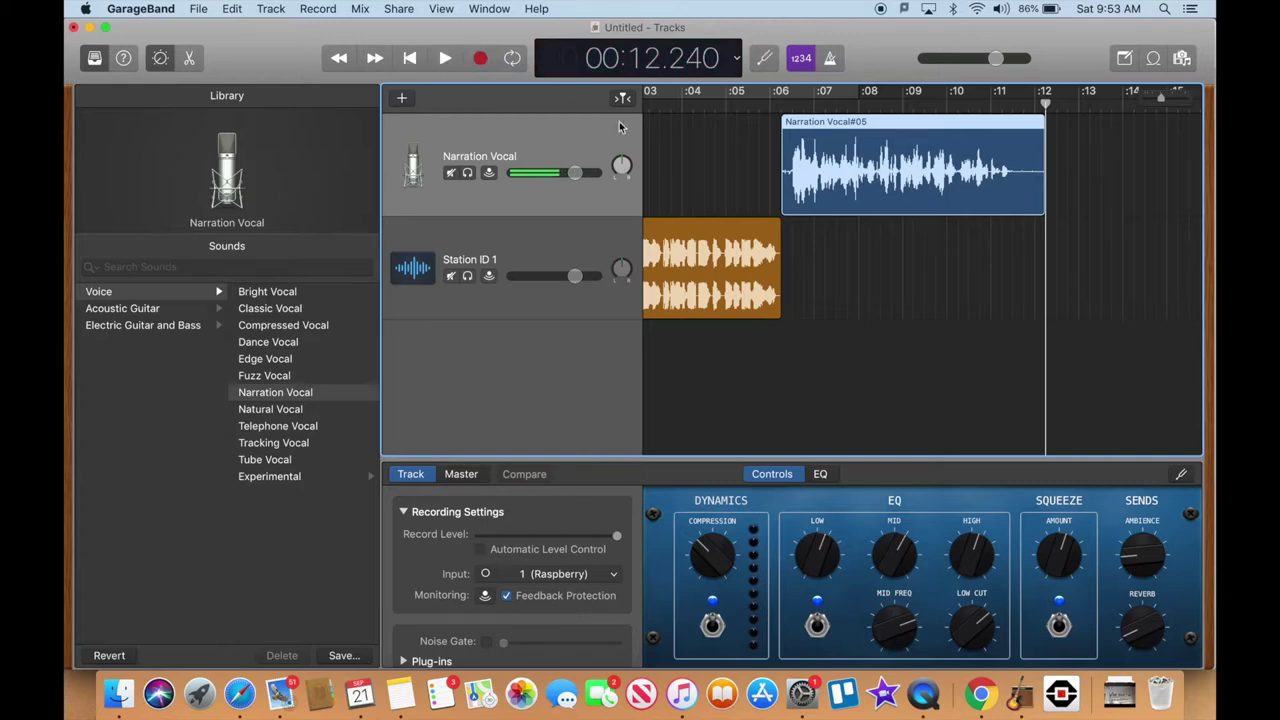
# Trim the silence off the end of the voice intro and shift the region slightly earlier to overlap the end of the Station ID
pyautogui.moveTo(1040, 186); pyautogui.dragTo(1012, 188)
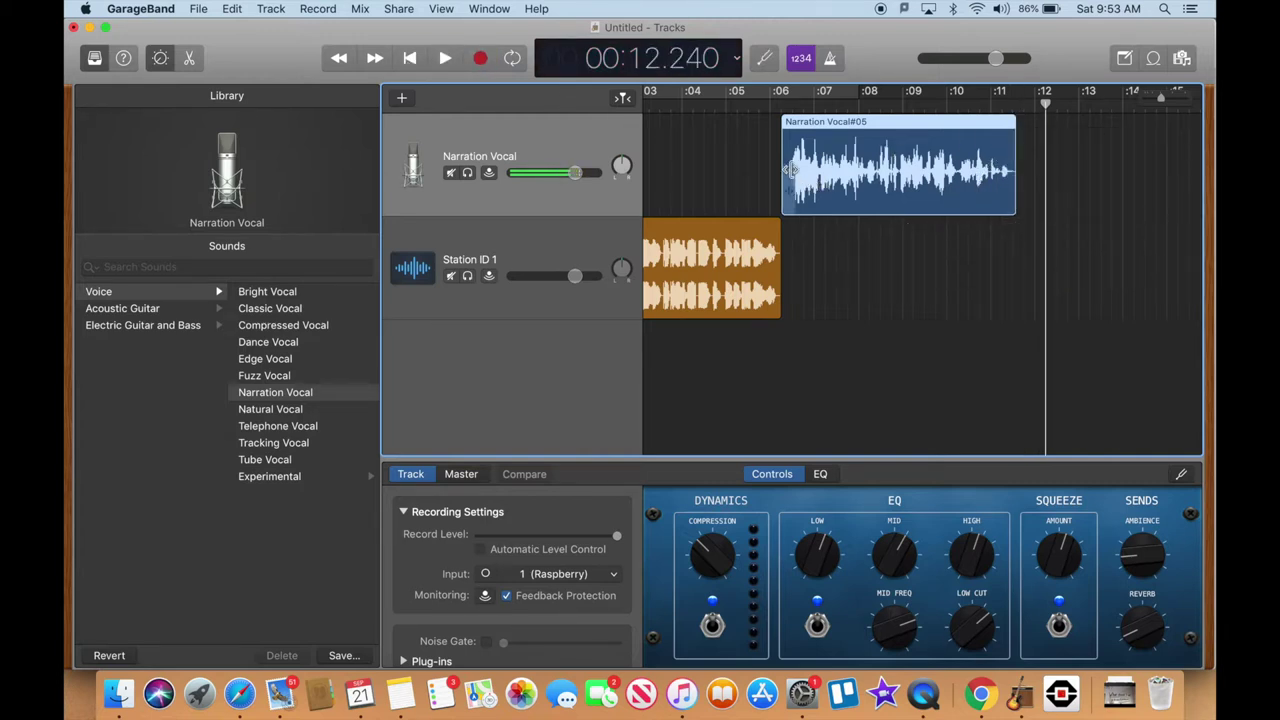
pyautogui.moveTo(911, 121); pyautogui.dragTo(896, 121)
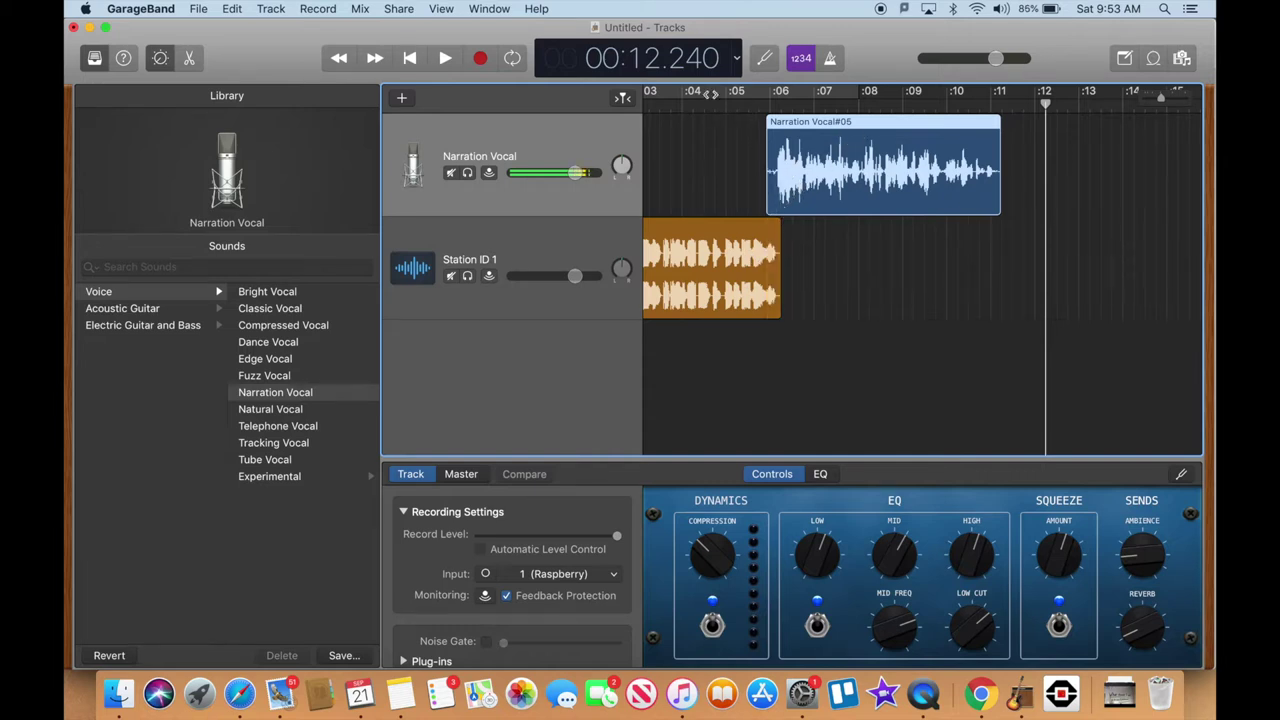
# Play the show from the start through the Station ID and voice intro, and stop after the intro ends
pyautogui.click(416, 60)
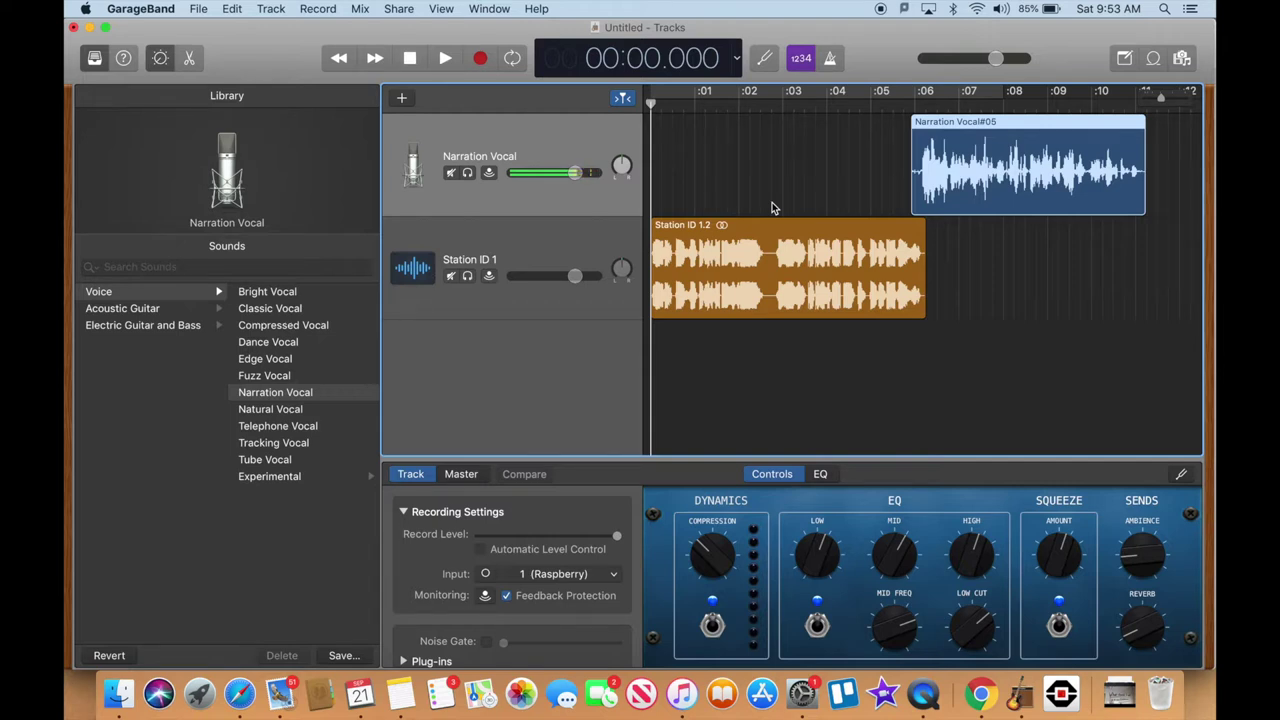
pyautogui.click(443, 59)
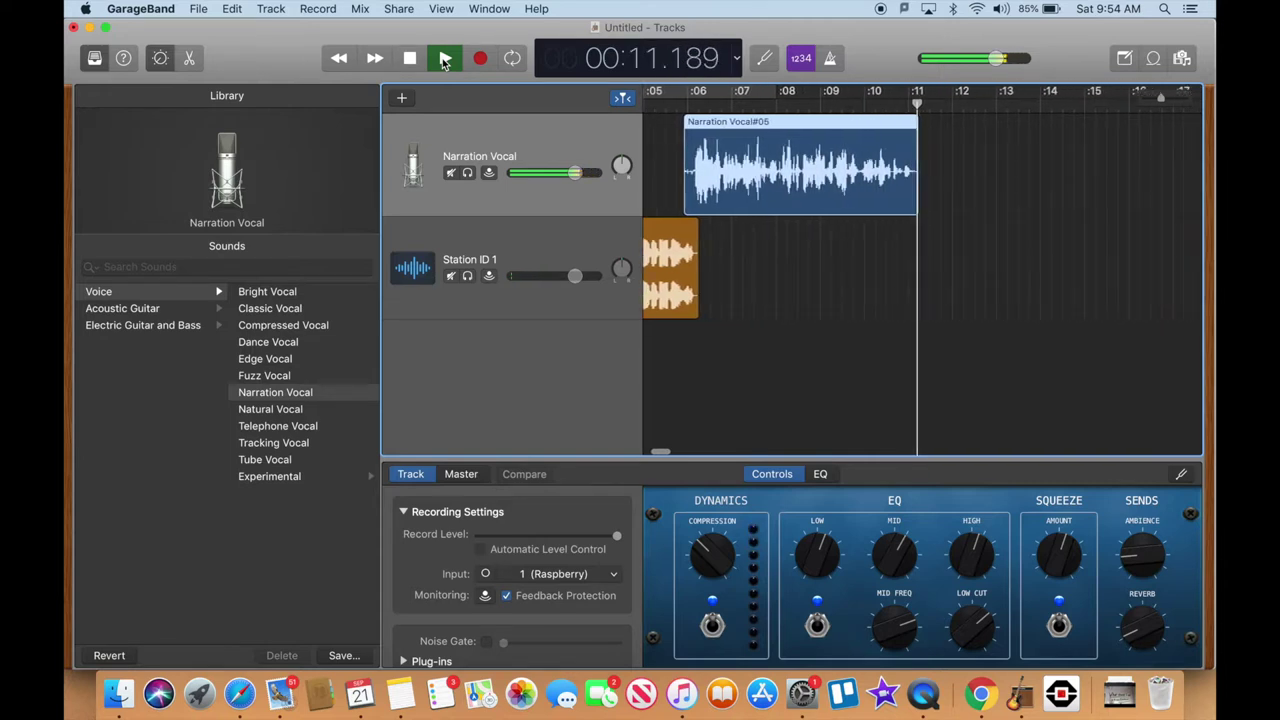
pyautogui.click(445, 60)
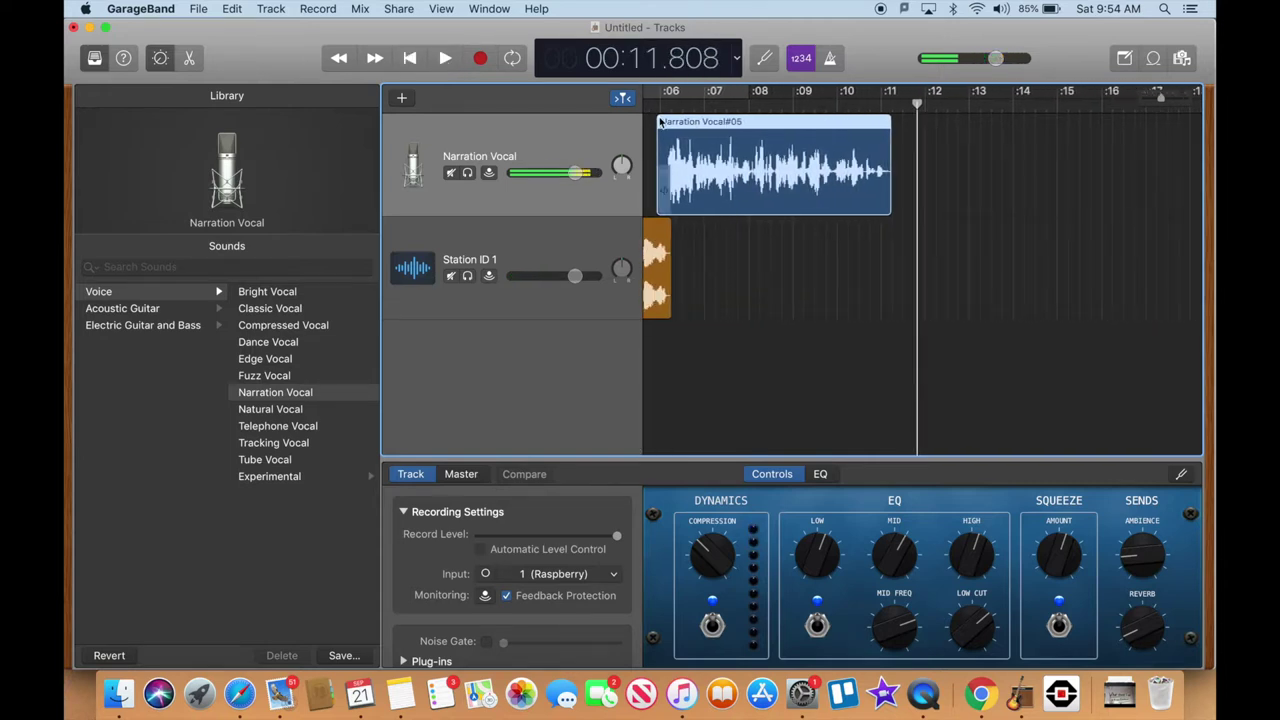
# Add 01 Sucker.m4a from the My Radio Show folder in Finder as a new track, starting at about 00:11 under the intro's end
pyautogui.click(120, 695)
pyautogui.click(395, 357)
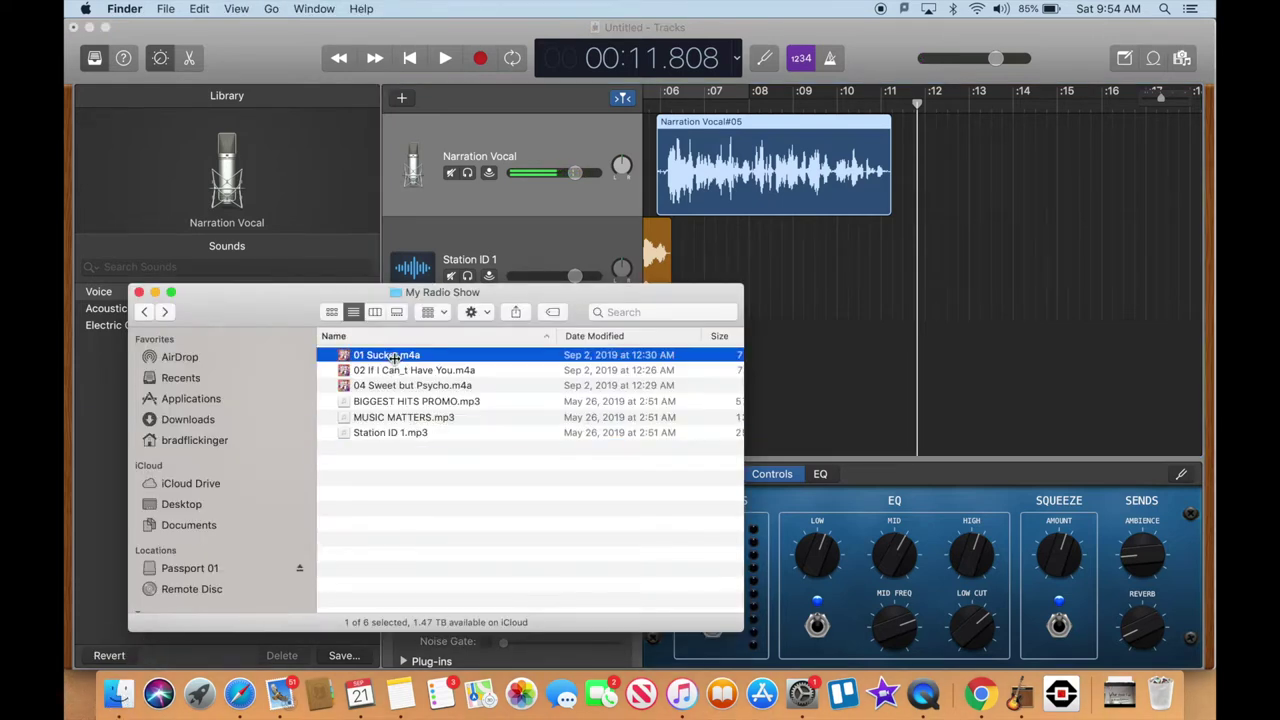
pyautogui.moveTo(390, 355); pyautogui.dragTo(853, 364)
pyautogui.click(752, 342)
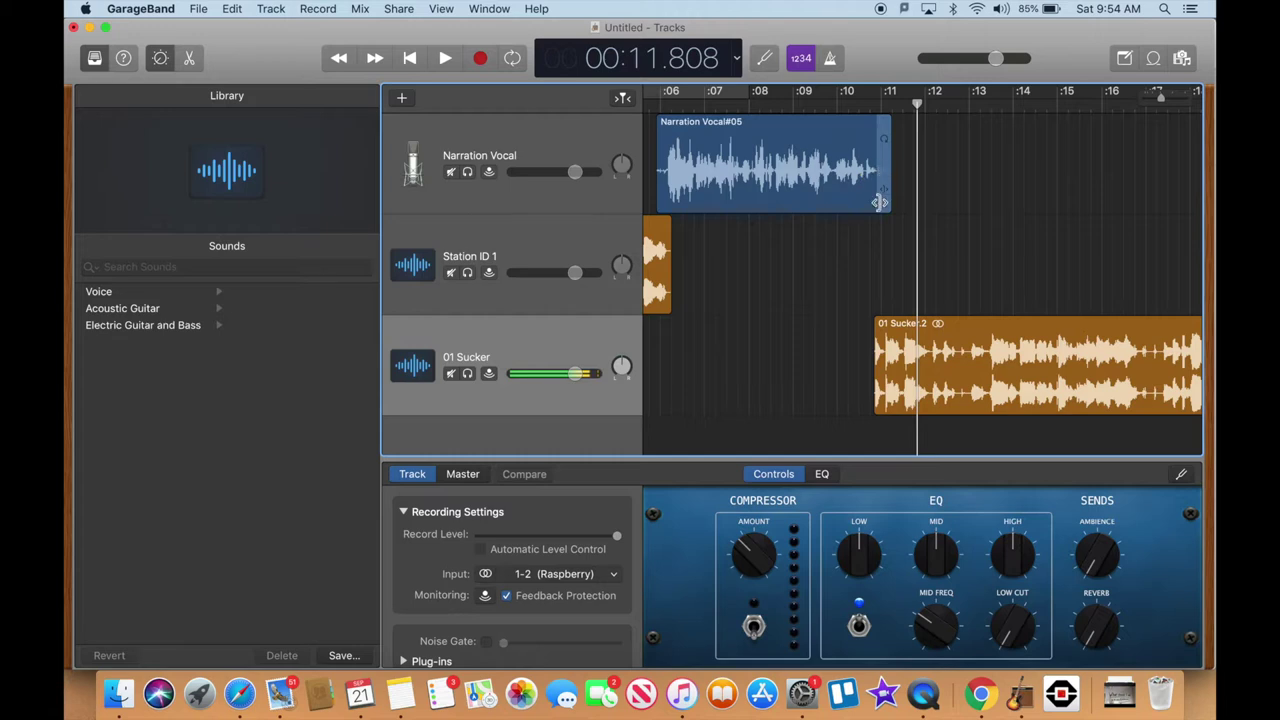
# Play the transition from the voice intro into 01 Sucker, starting at about 00:08
pyautogui.click(764, 104)
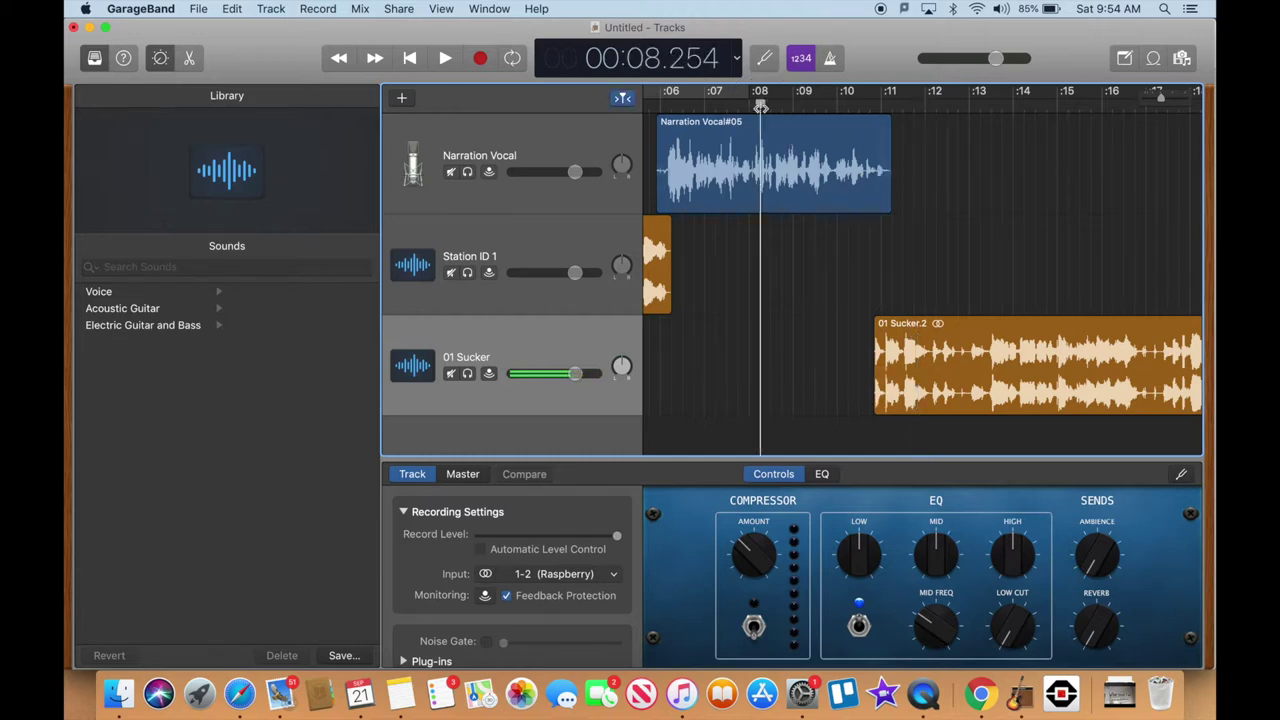
pyautogui.press('space')
pyautogui.hscroll(-5, 762, 107)
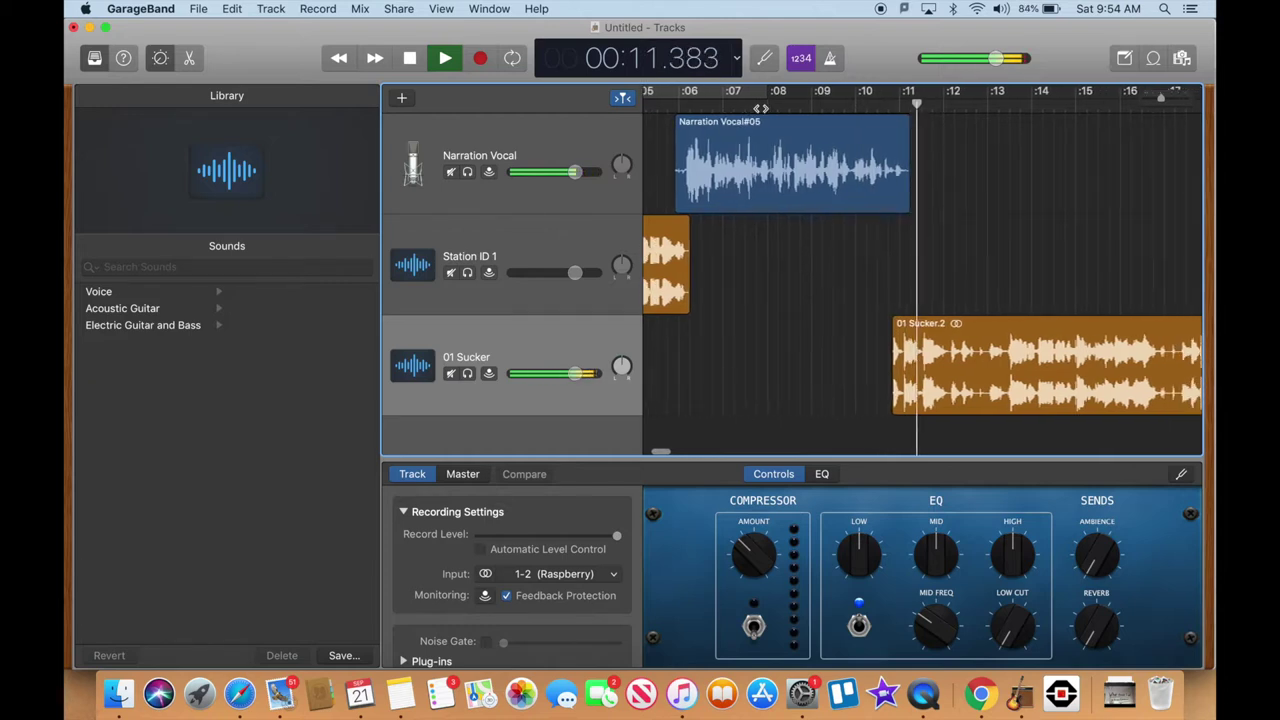
pyautogui.press('space')
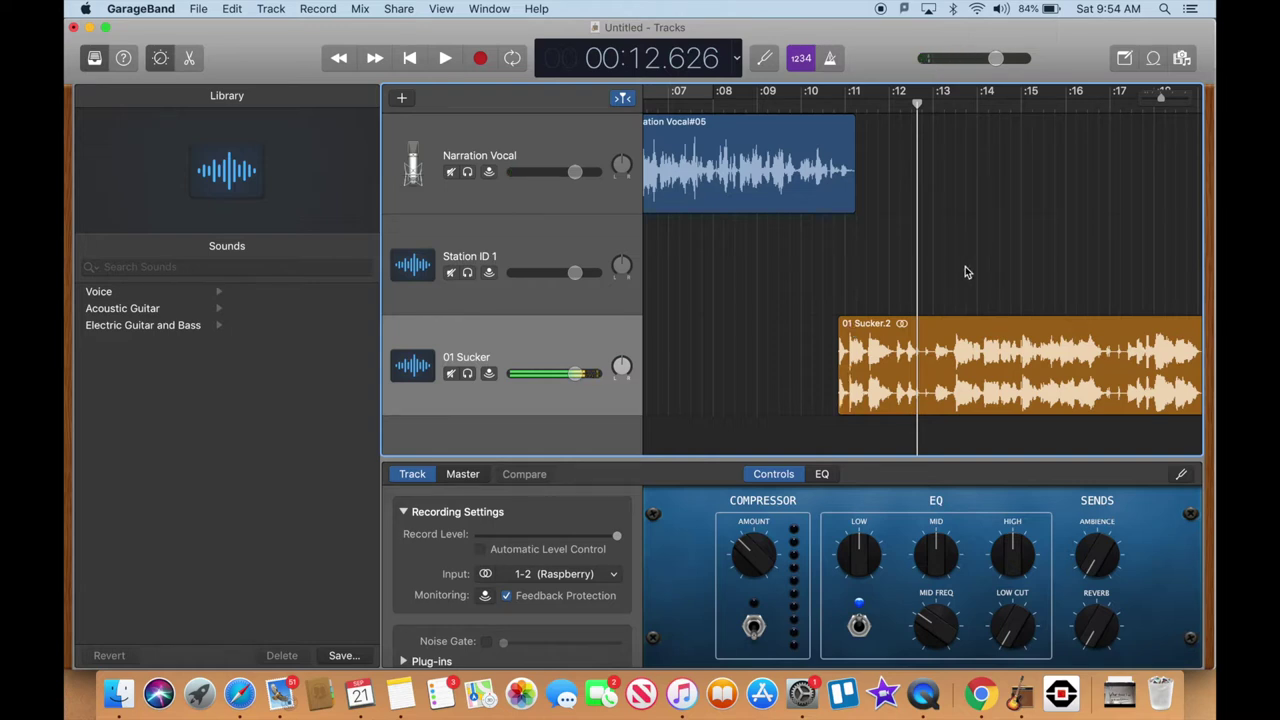
# Add BIGGEST HITS PROMO.mp3 from Finder to the Station ID 1 track at about 3:09, overlapping the end of 01 Sucker
pyautogui.hscroll(15, 965, 272)
pyautogui.hscroll(20, 965, 272)
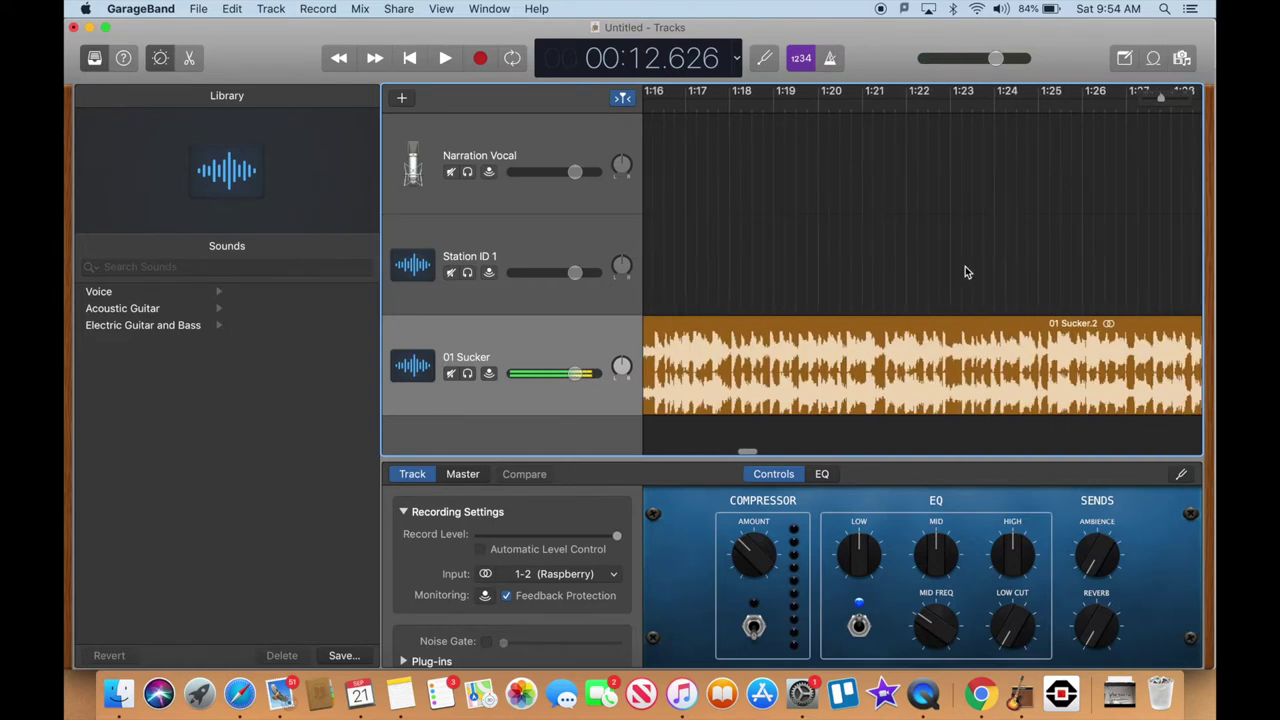
pyautogui.hscroll(10, 965, 266)
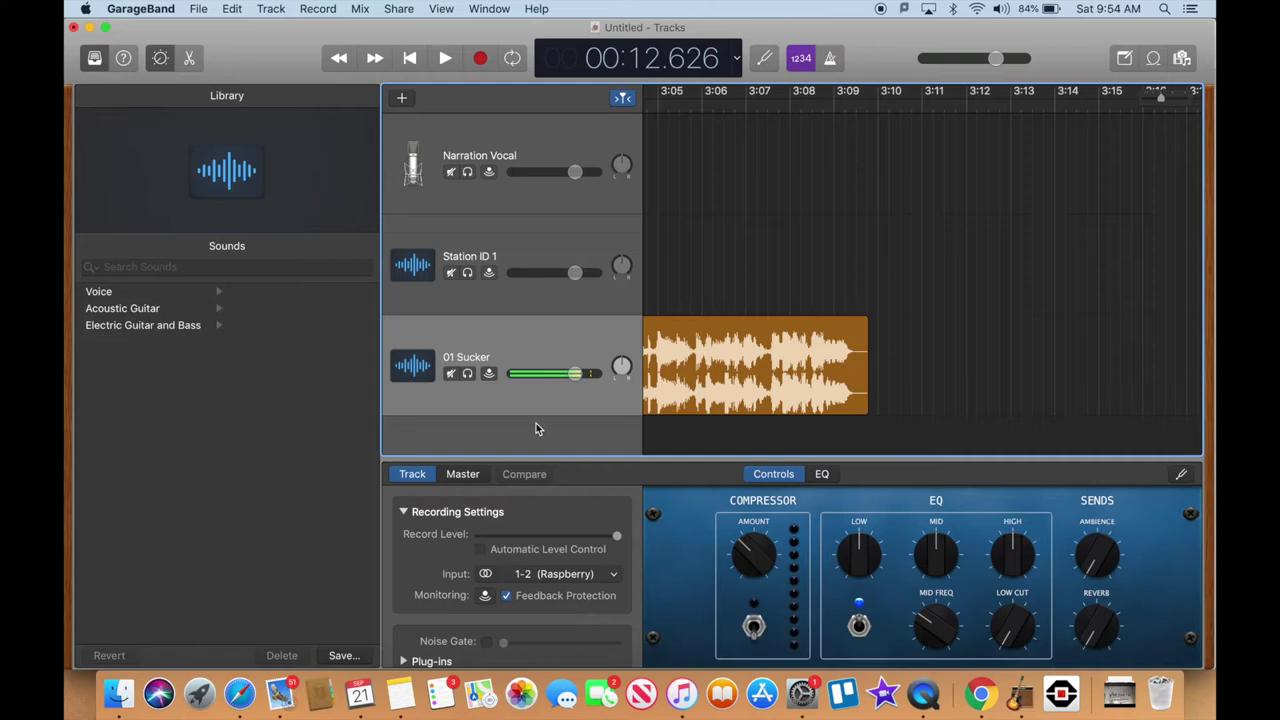
pyautogui.click(104, 700)
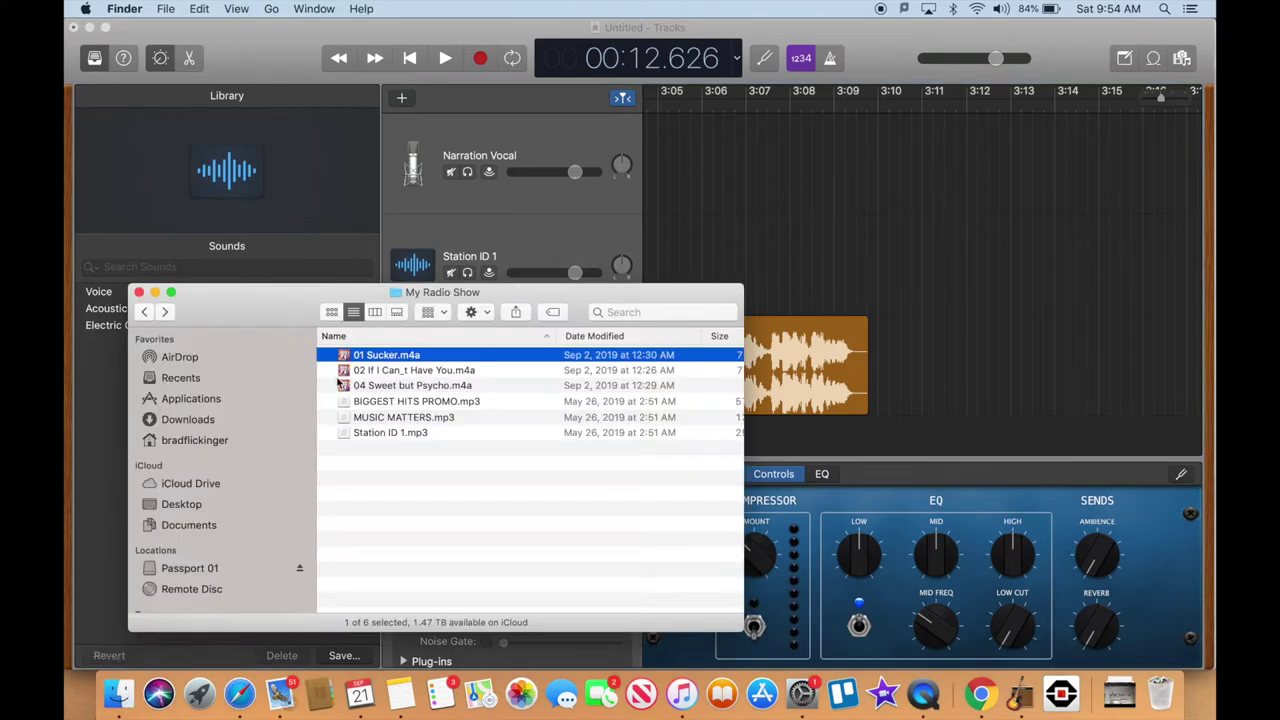
pyautogui.click(389, 402)
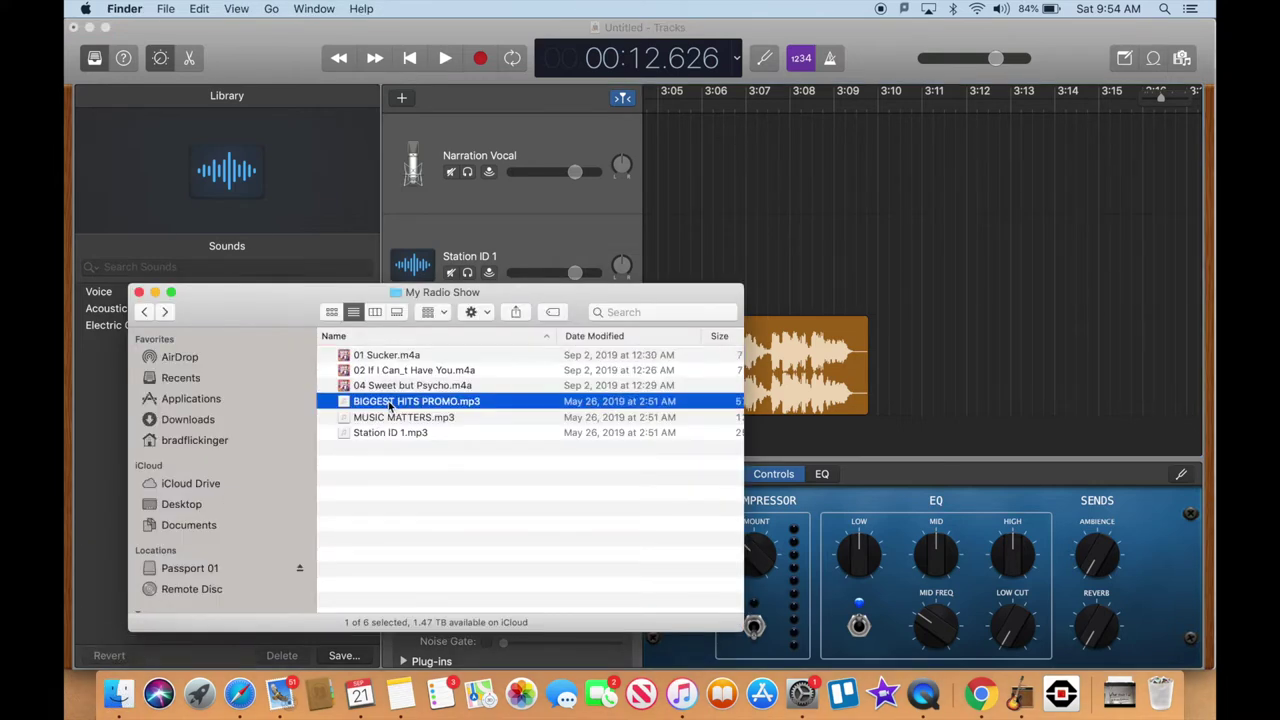
pyautogui.moveTo(378, 405); pyautogui.dragTo(845, 267)
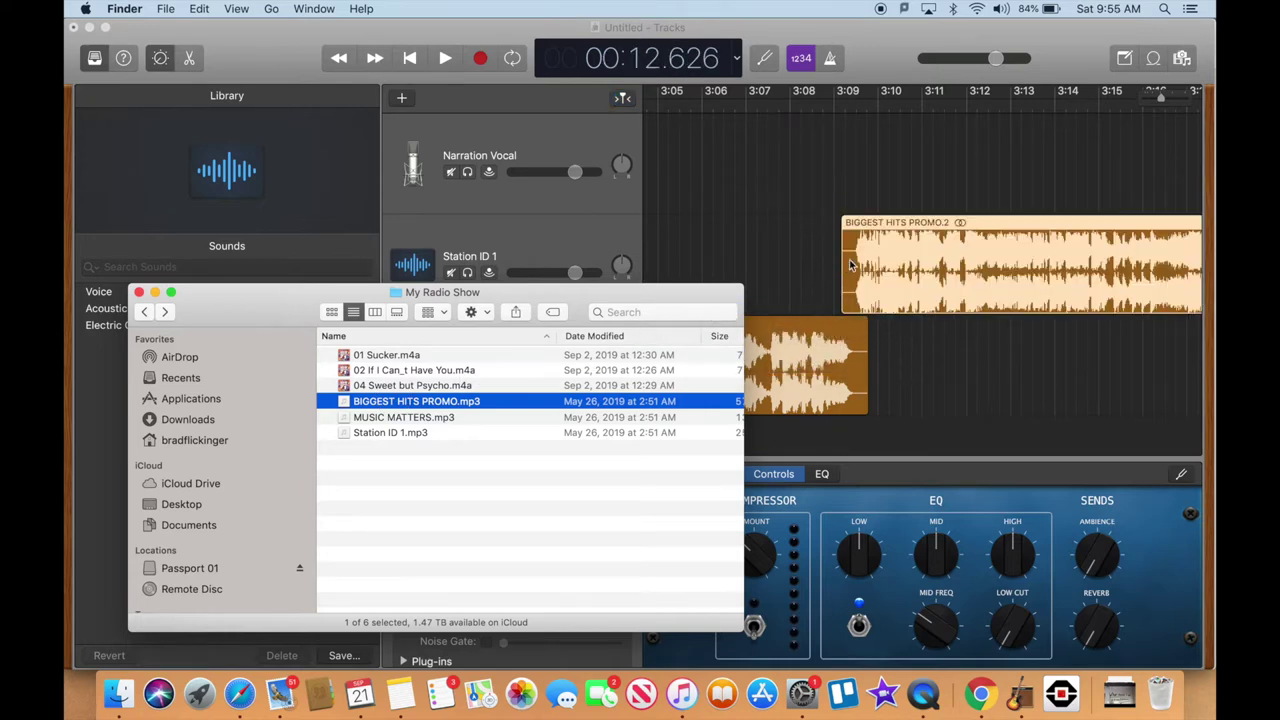
pyautogui.moveTo(922, 229); pyautogui.dragTo(909, 228)
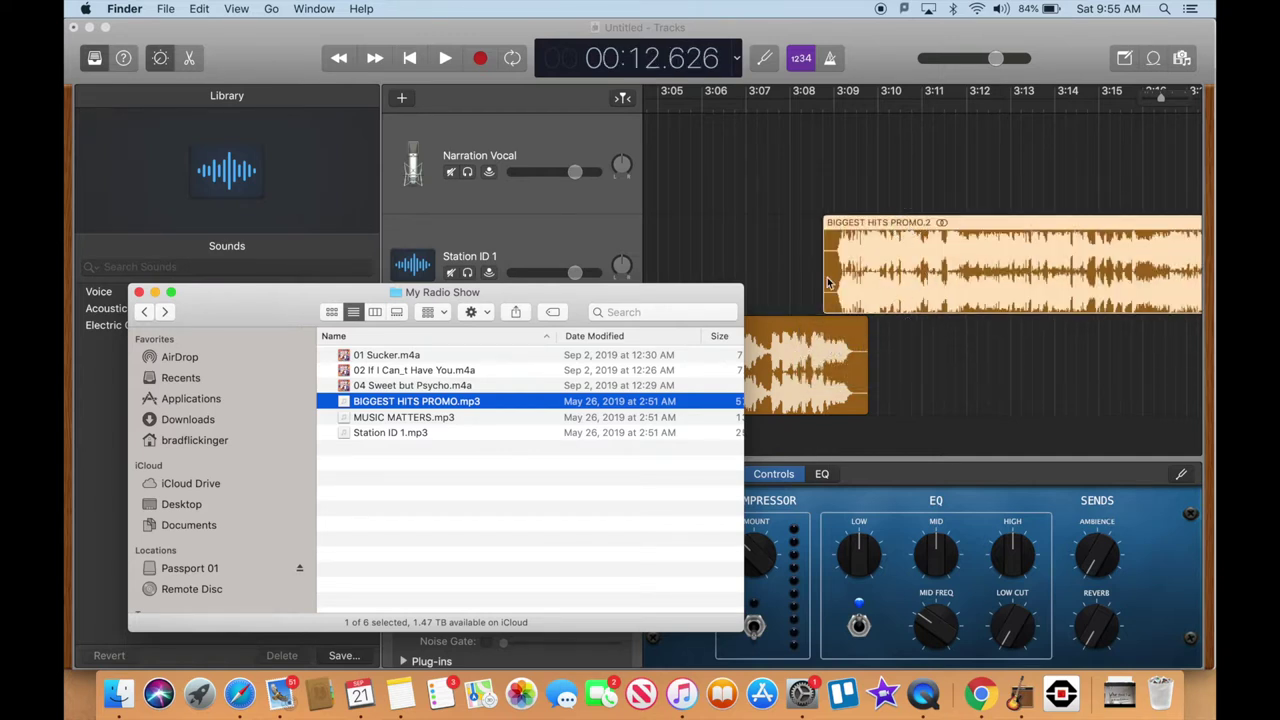
# Play the transition from the end of 01 Sucker into the BIGGEST HITS PROMO, starting at about 3:05
pyautogui.click(686, 107)
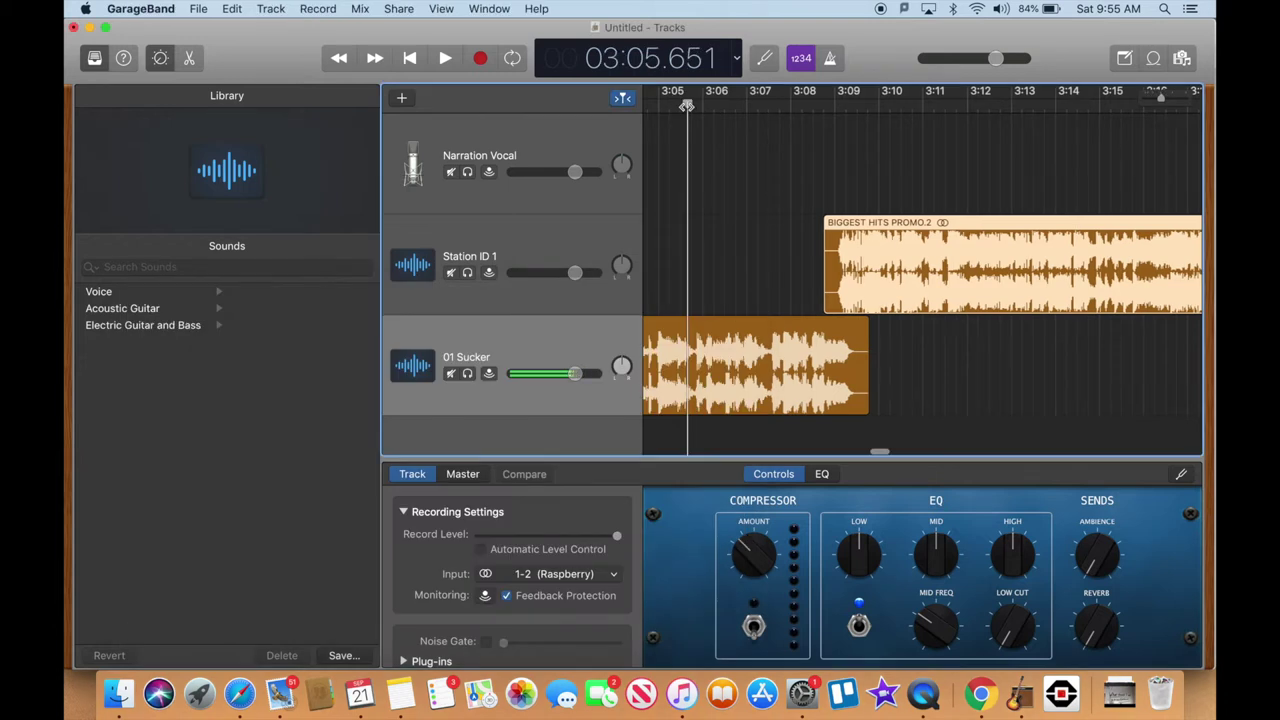
pyautogui.press('space')
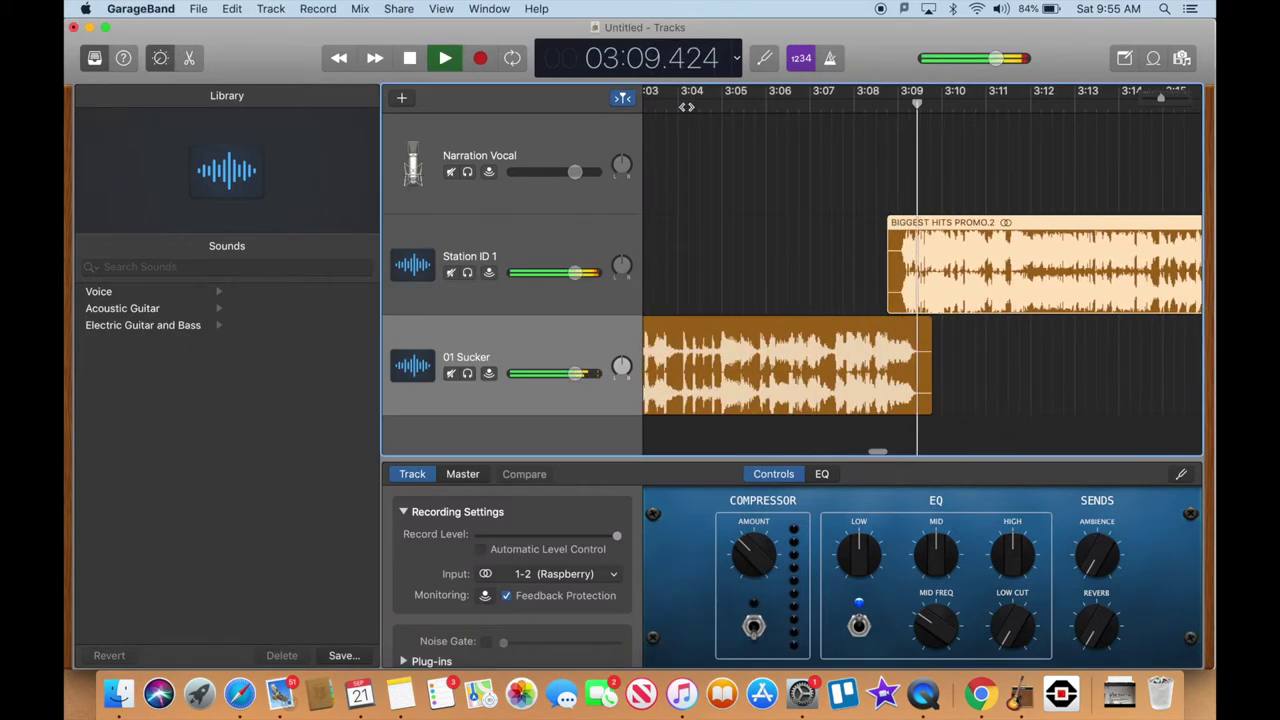
pyautogui.press('space')
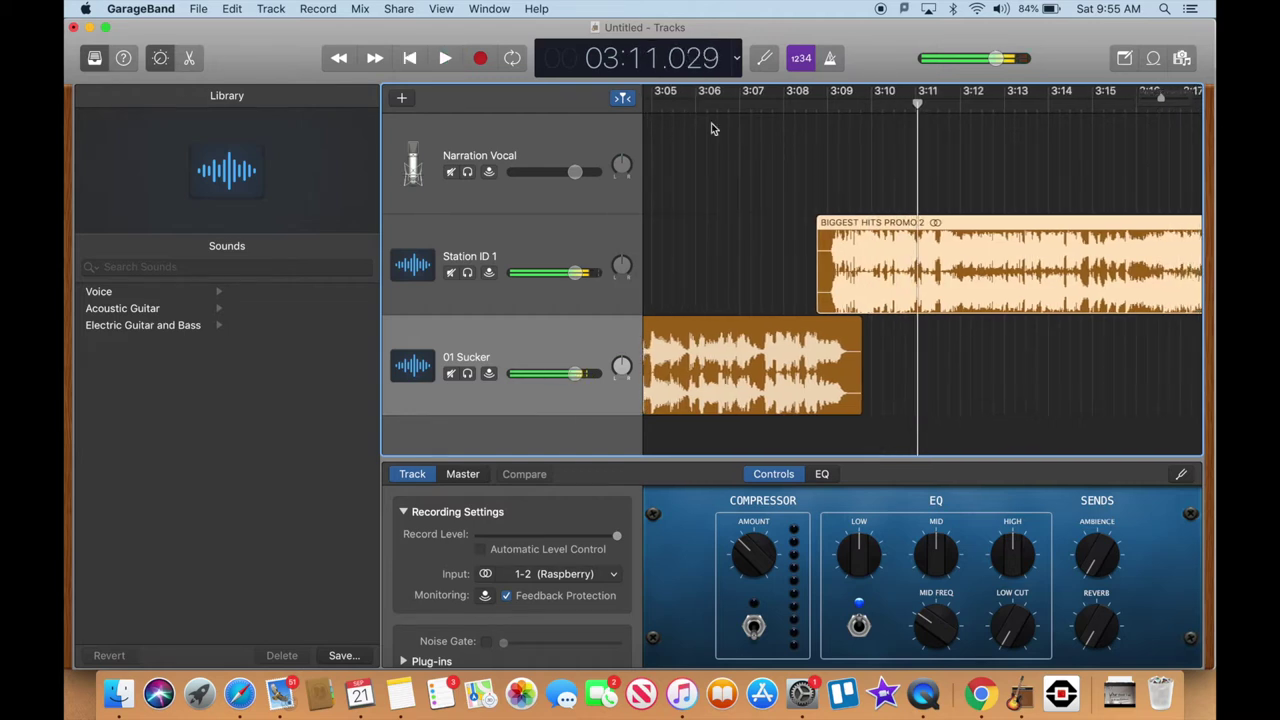
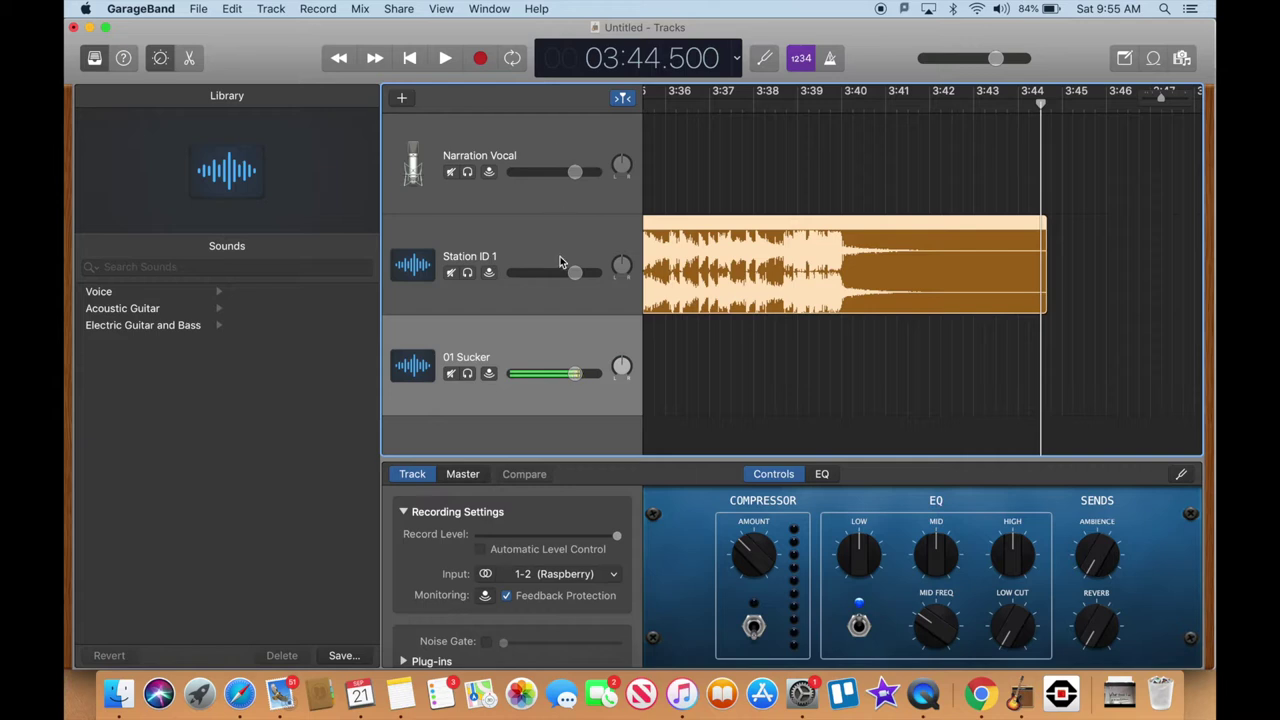
# Record a second voice break on the Narration Vocal track from 03:44.500, near the end of the BIGGEST HITS PROMO
pyautogui.click(560, 145)
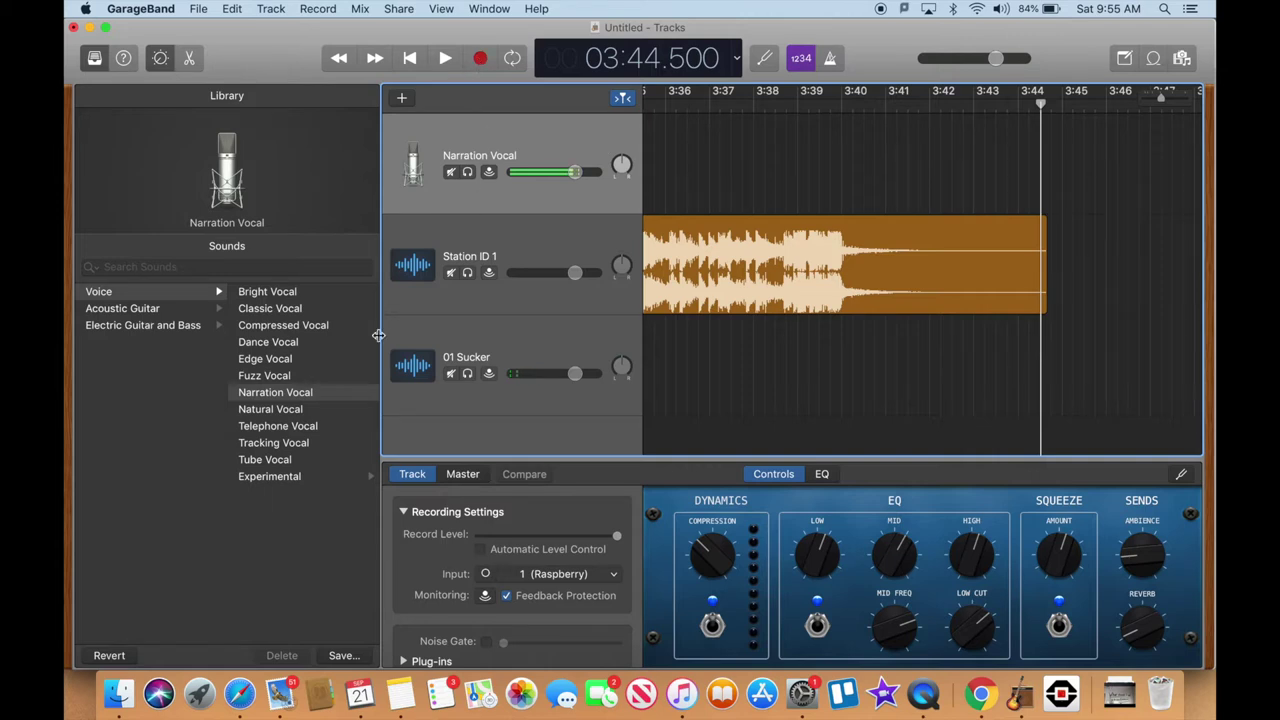
pyautogui.click(119, 692)
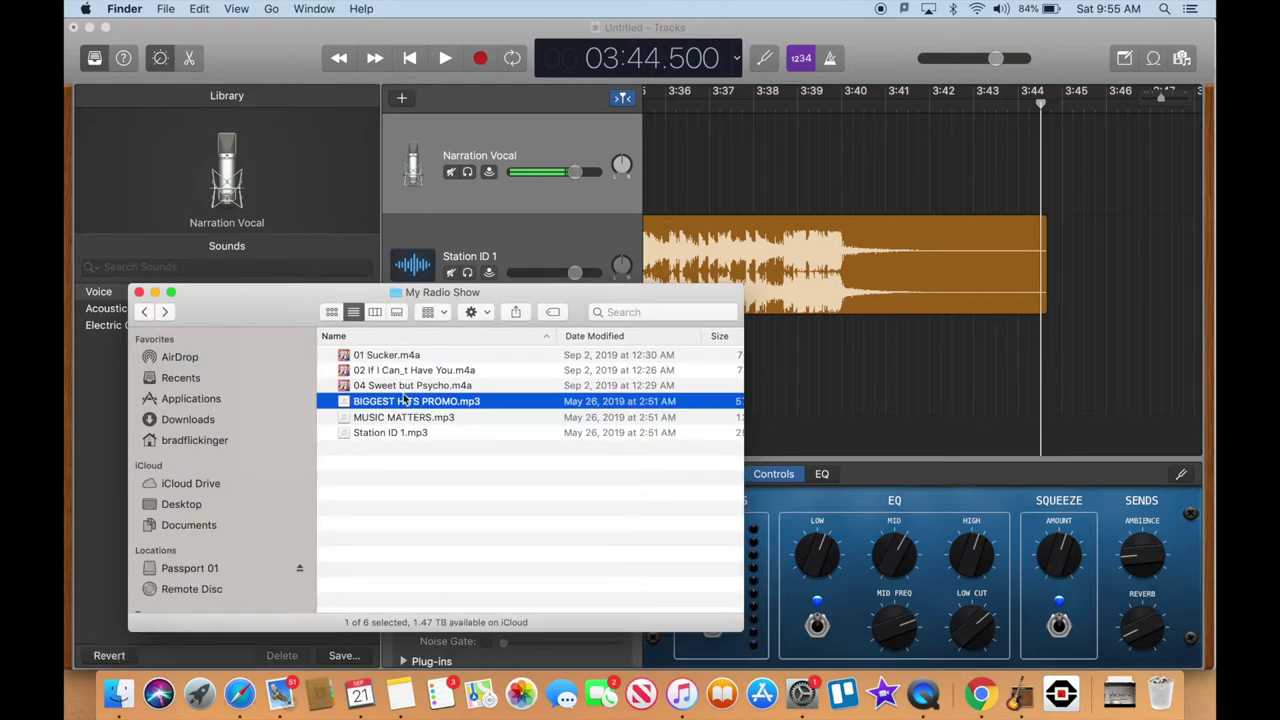
pyautogui.click(675, 135)
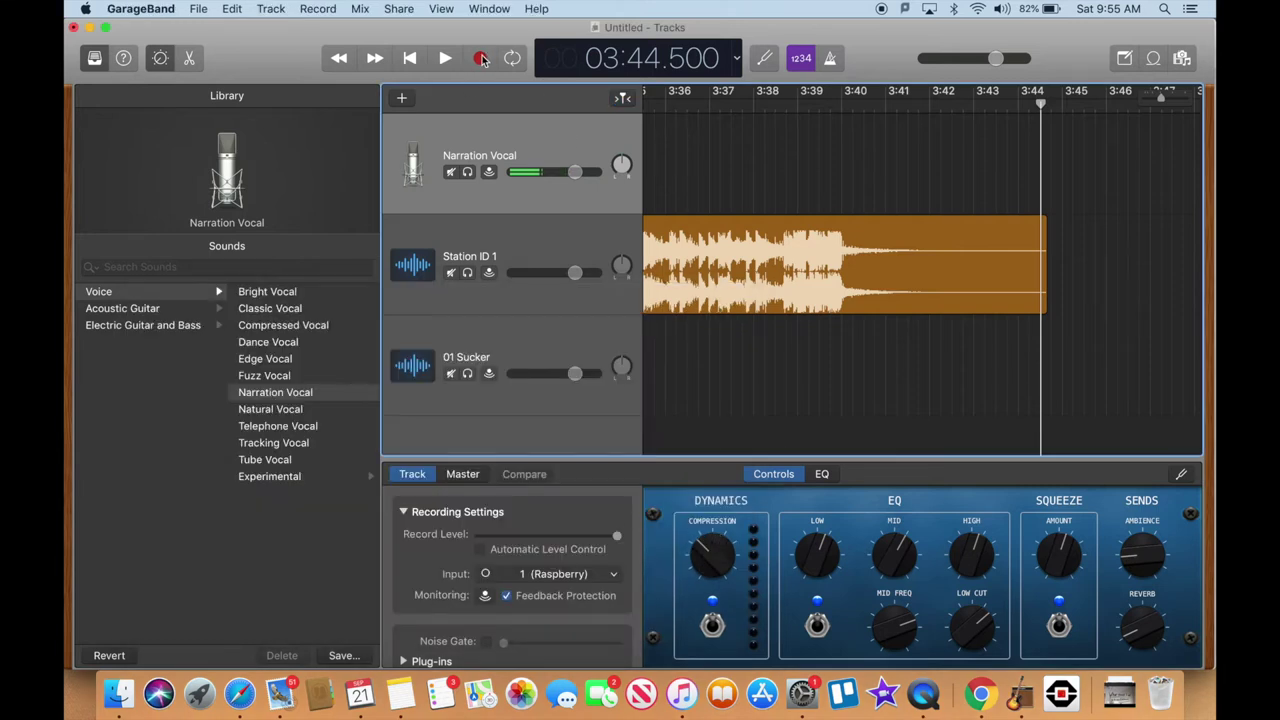
pyautogui.click(481, 60)
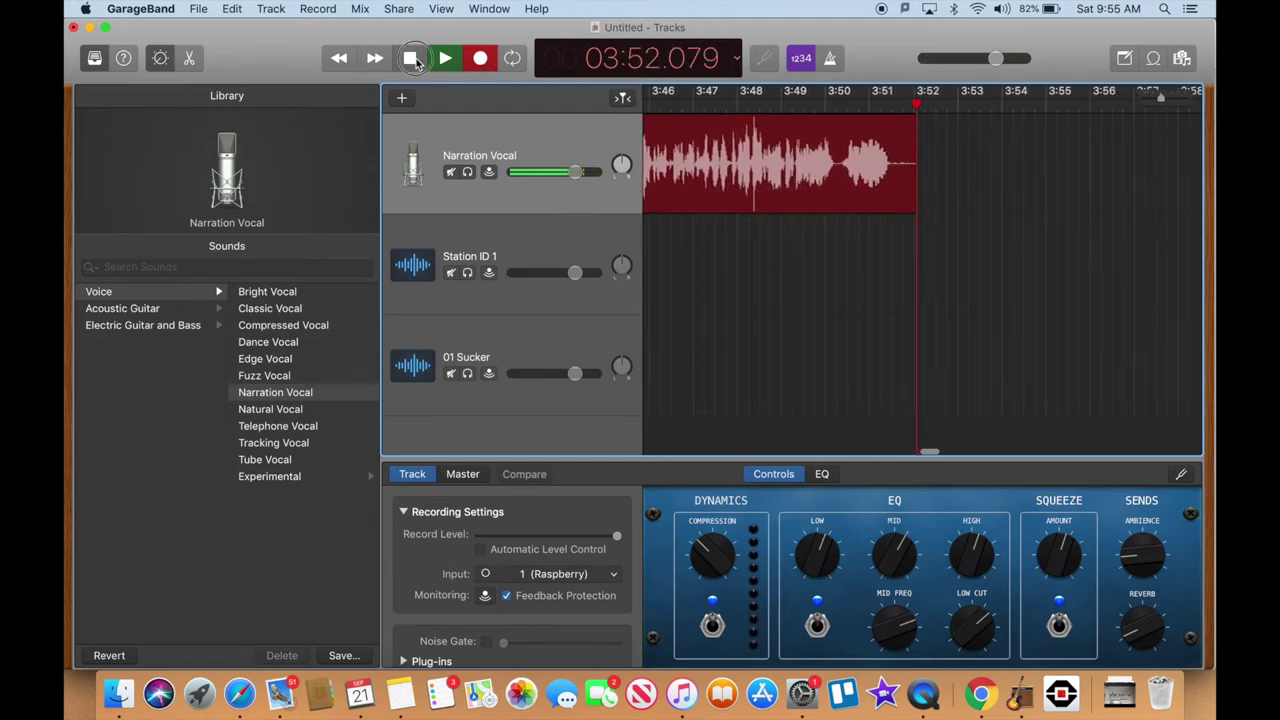
pyautogui.press('space')
# Trim both ends of the second voice break and move it earlier to about 3:43, over the promo's fading tail
pyautogui.hscroll(-5, 735, 219)
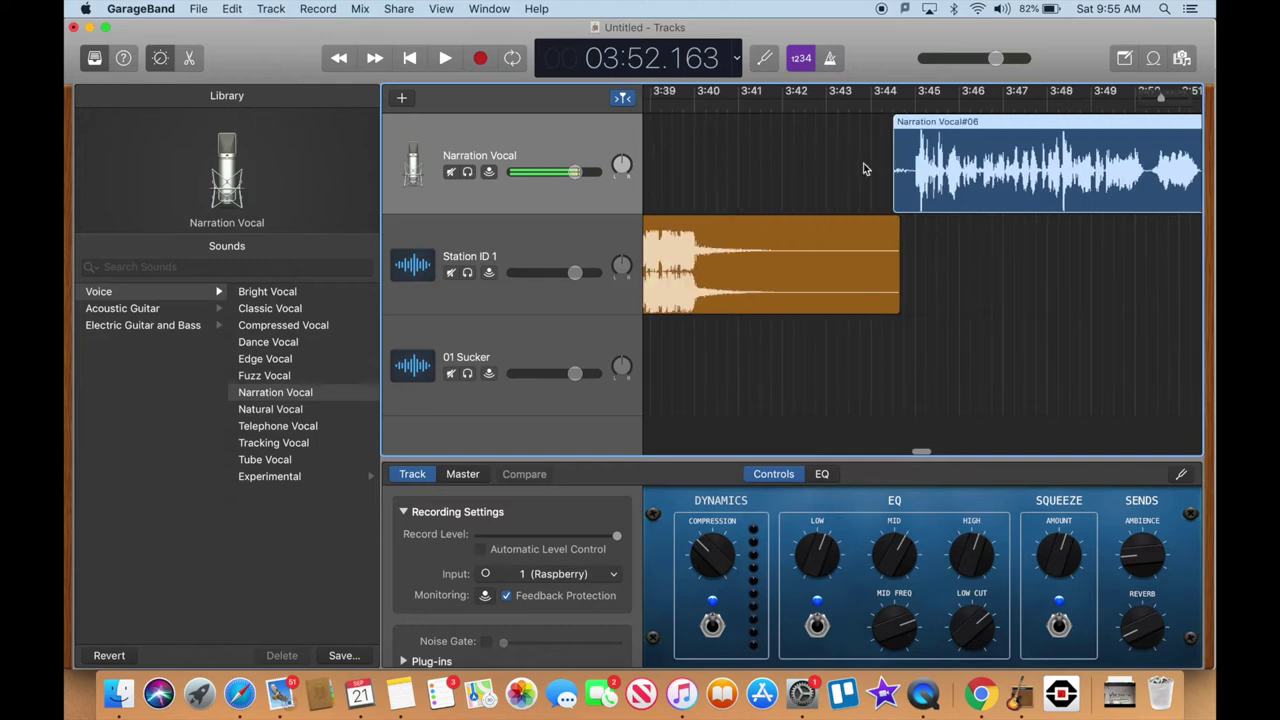
pyautogui.moveTo(899, 185); pyautogui.dragTo(915, 185)
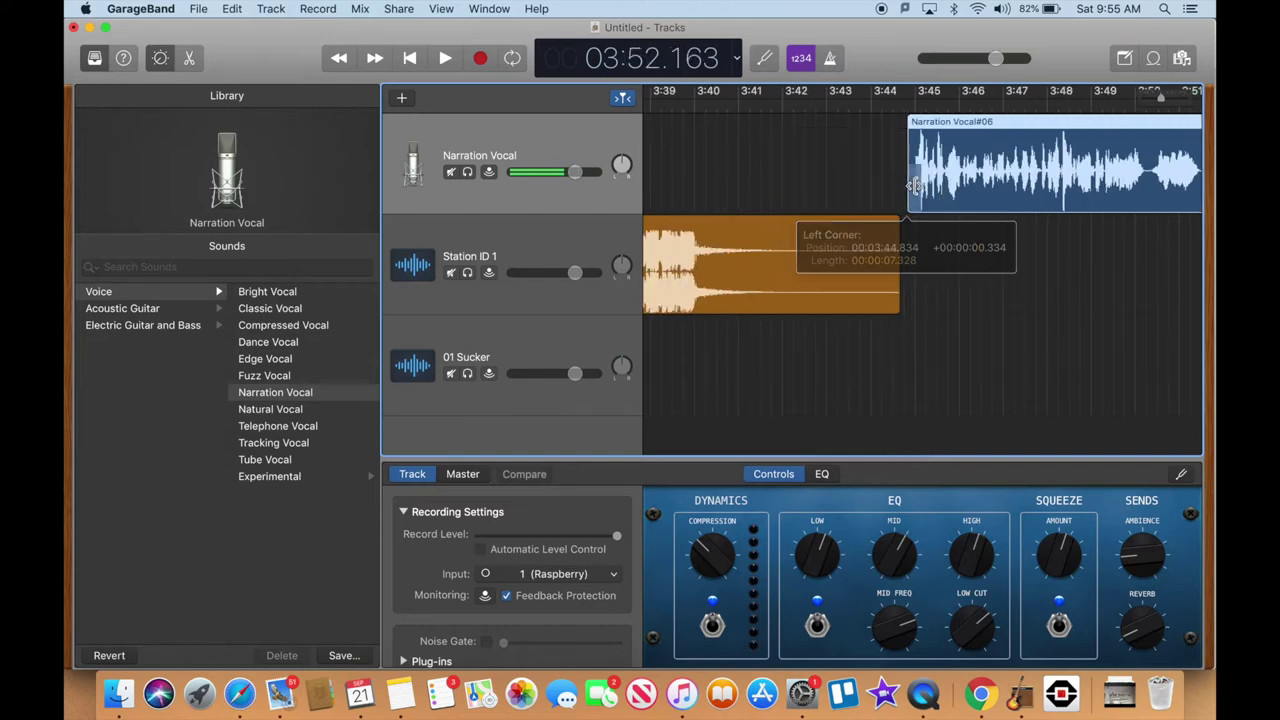
pyautogui.hscroll(5, 1110, 165)
pyautogui.moveTo(1108, 189); pyautogui.dragTo(1088, 196)
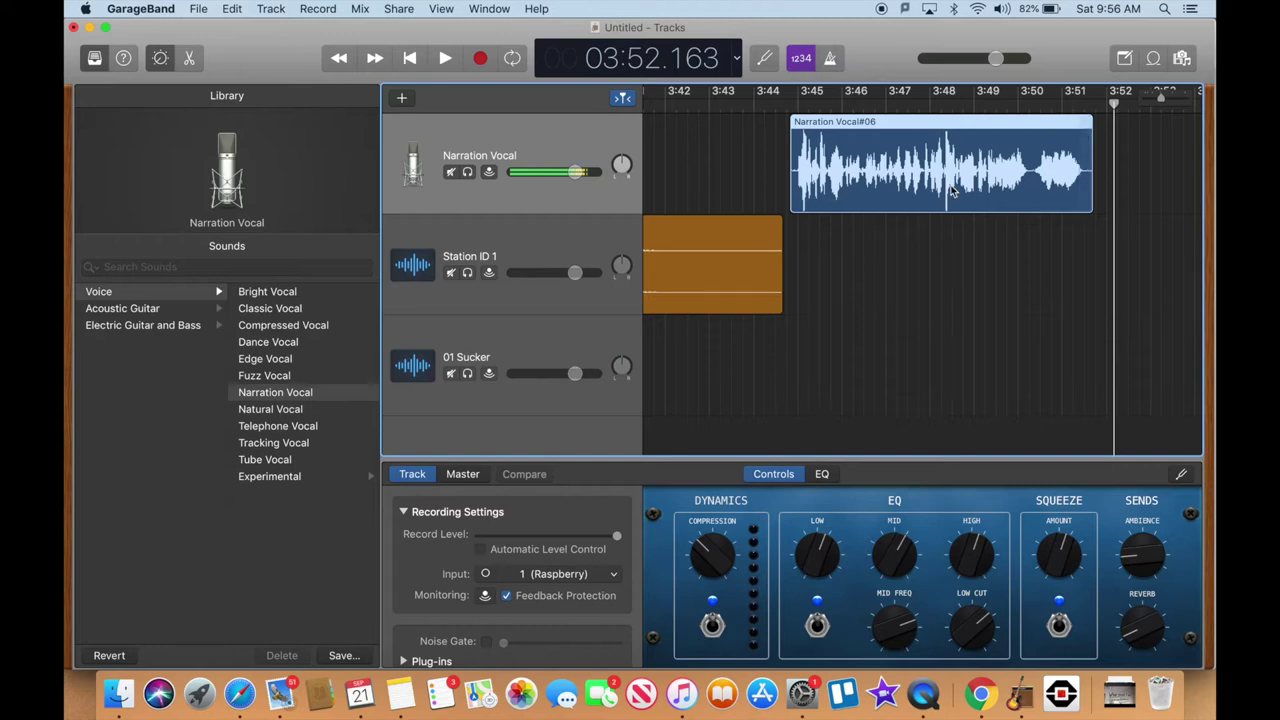
pyautogui.moveTo(945, 135); pyautogui.dragTo(857, 160)
pyautogui.hscroll(-5, 857, 160)
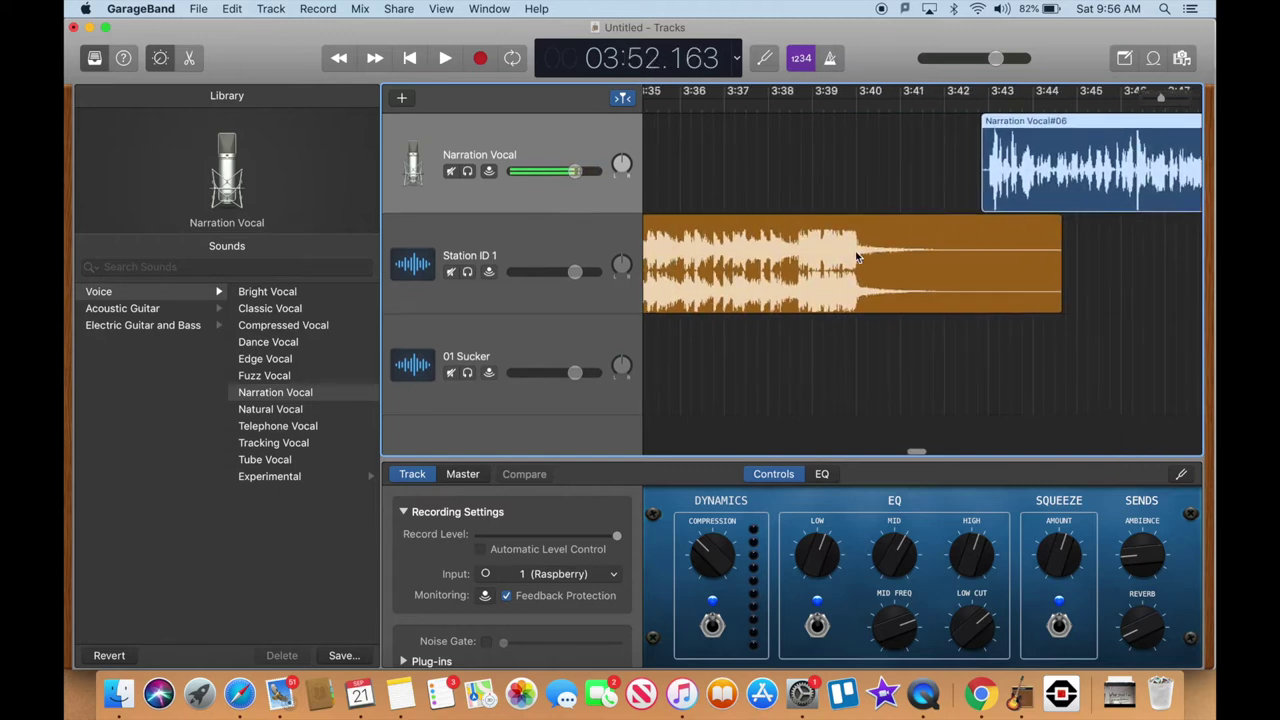
# Move the second voice break earlier to about 3:40, where the promo starts fading, and play the transition from about 3:37
pyautogui.moveTo(1111, 129); pyautogui.dragTo(994, 130)
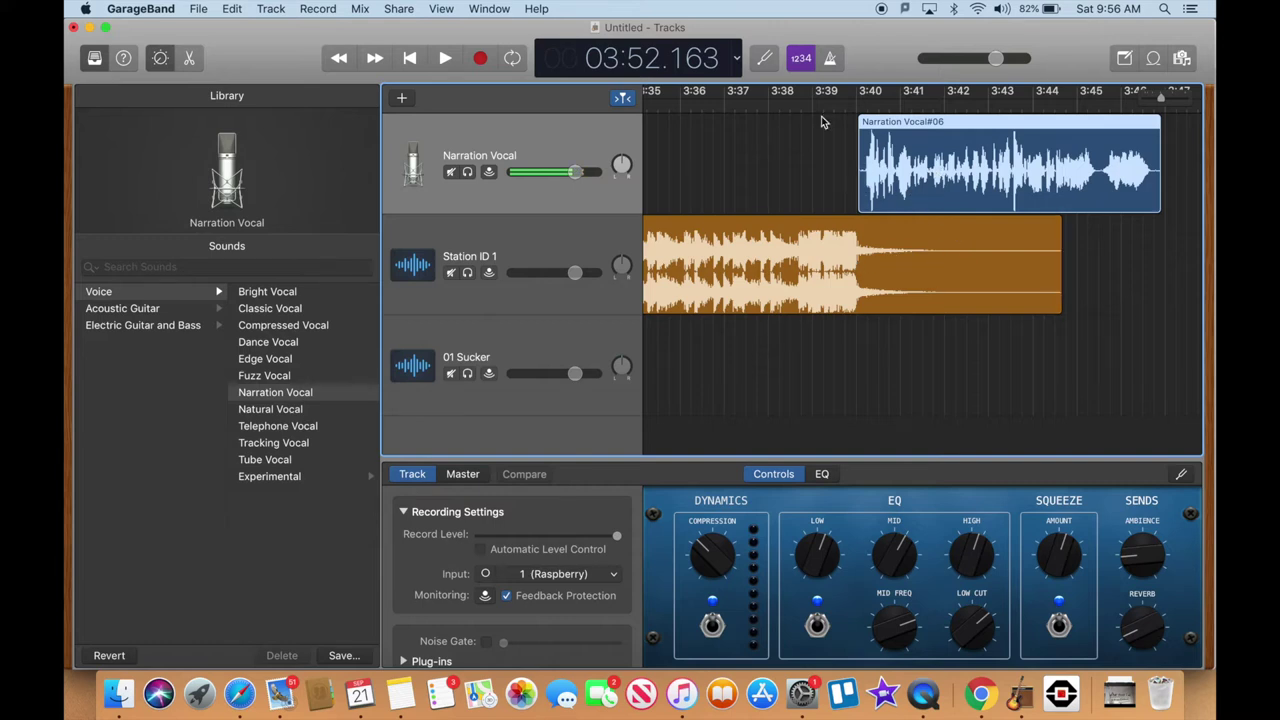
pyautogui.click(756, 106)
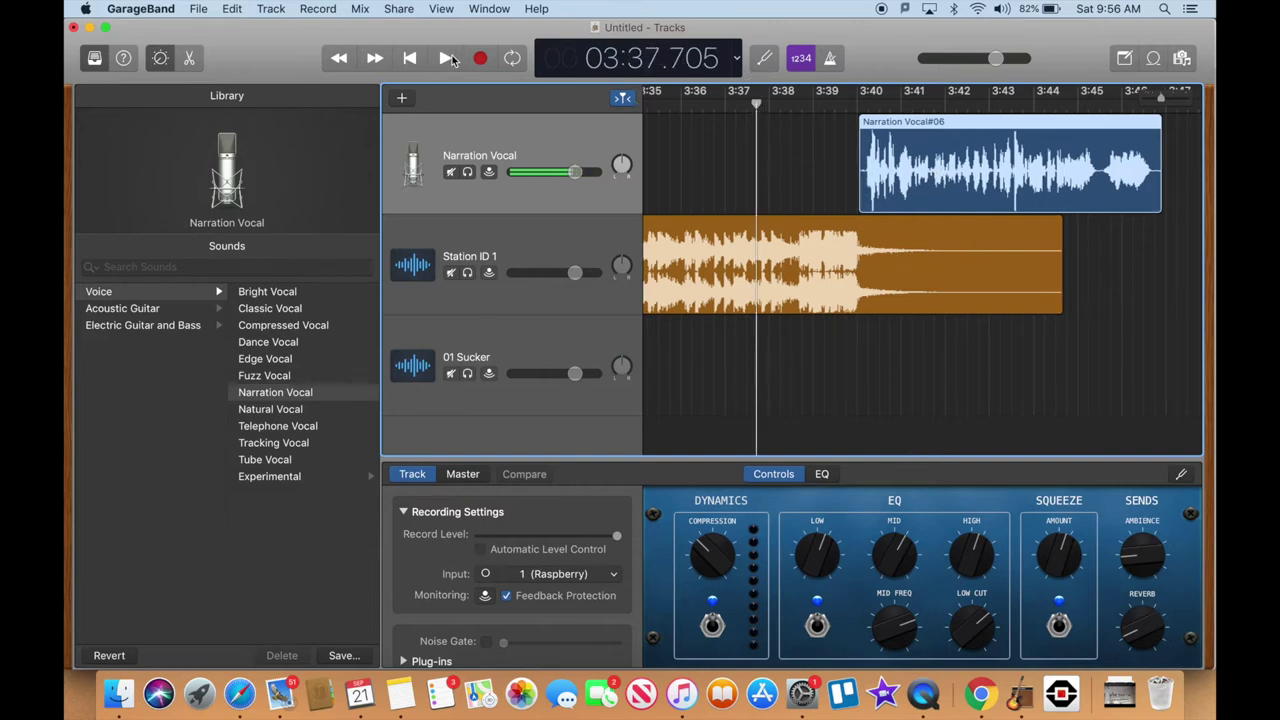
pyautogui.click(445, 58)
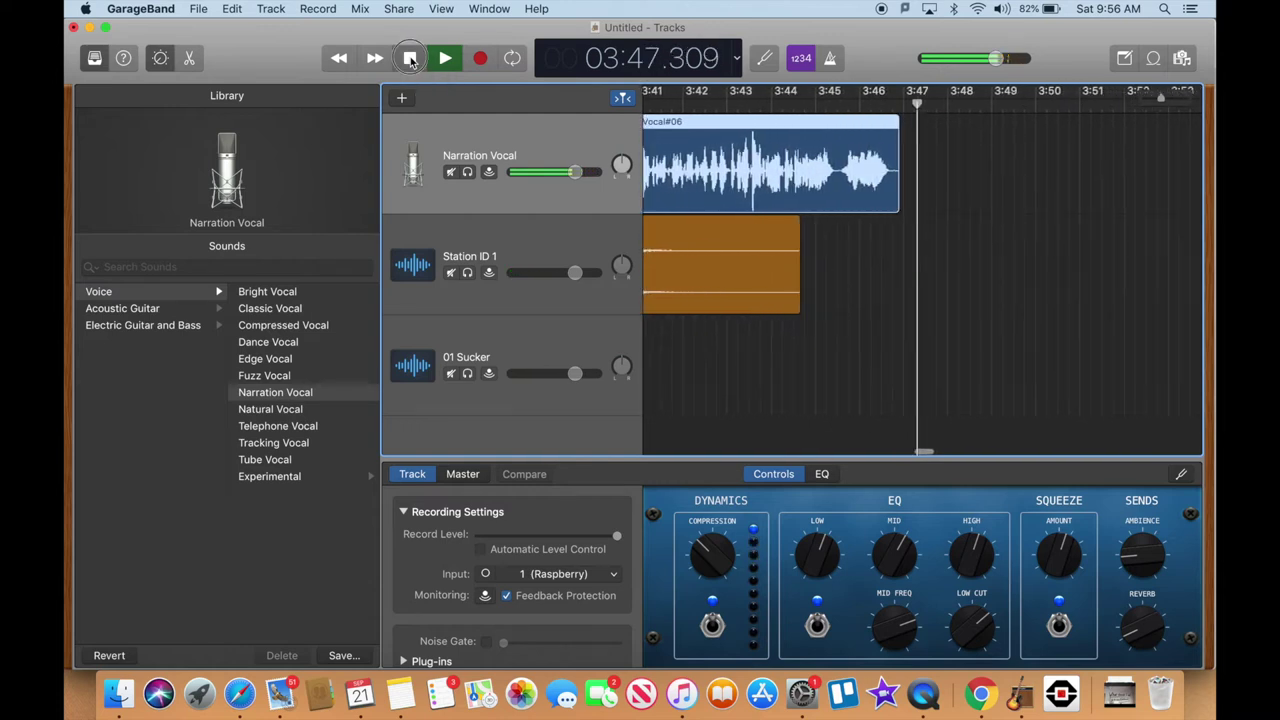
pyautogui.click(410, 58)
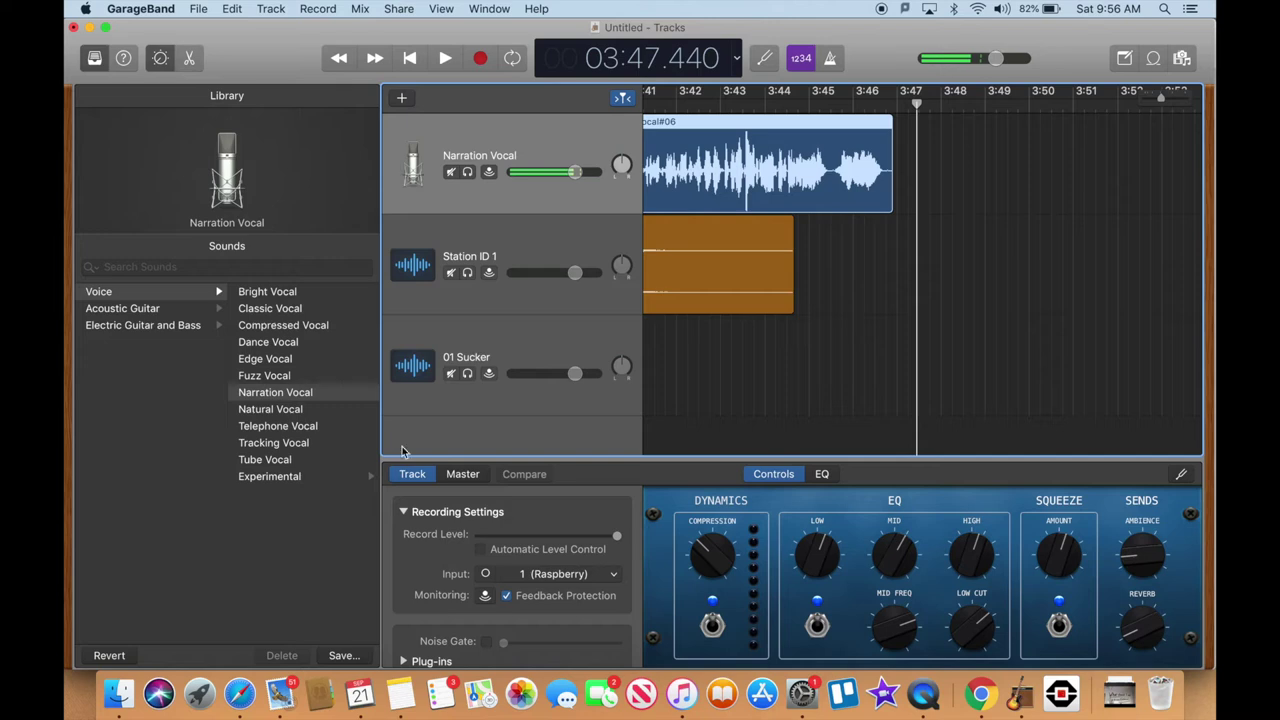
# Add 04 Sweet but Psycho.m4a from Finder to the 01 Sucker track at about 3:46, overlapping the end of the second voice break
pyautogui.click(116, 694)
pyautogui.click(397, 388)
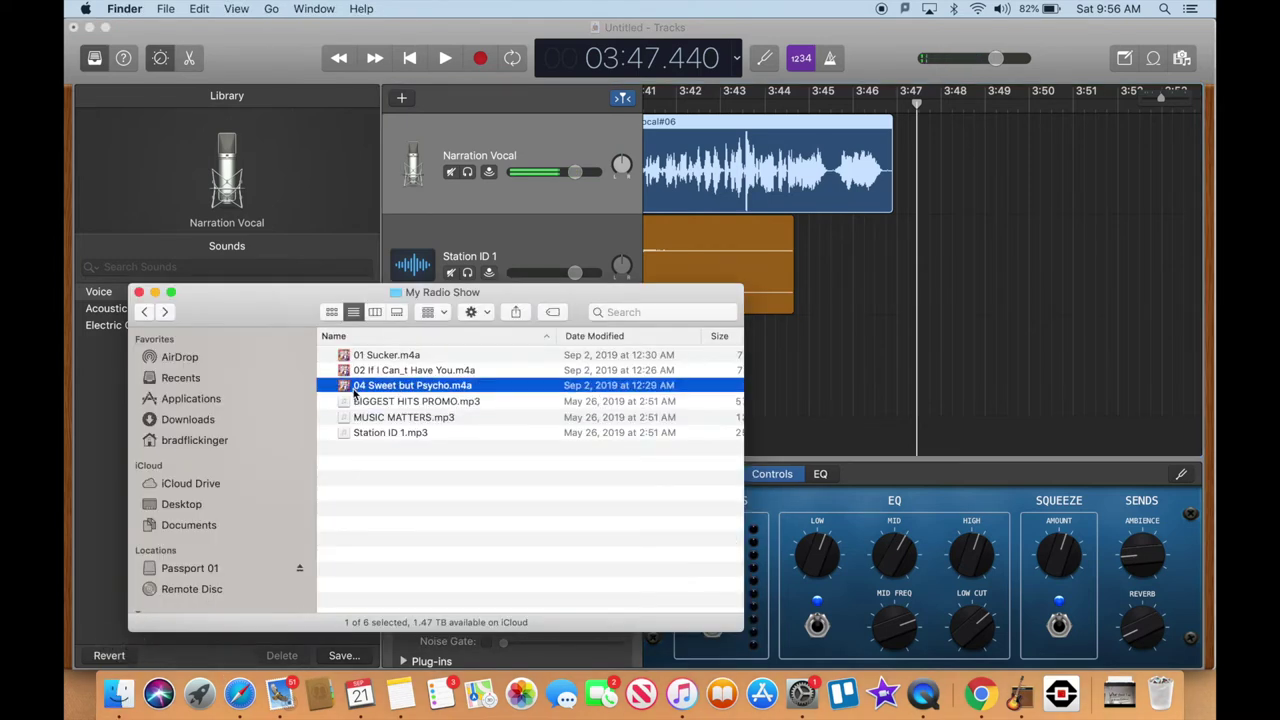
pyautogui.moveTo(360, 392); pyautogui.dragTo(845, 366)
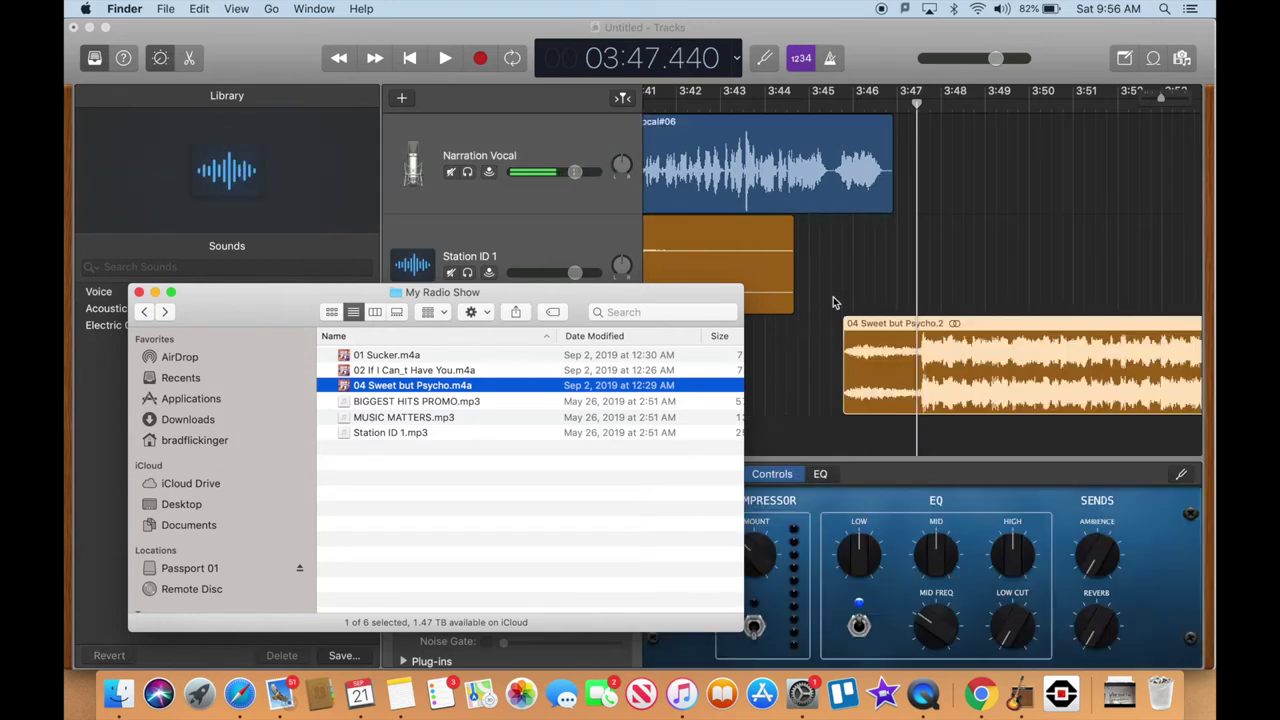
pyautogui.hscroll(-5, 855, 280)
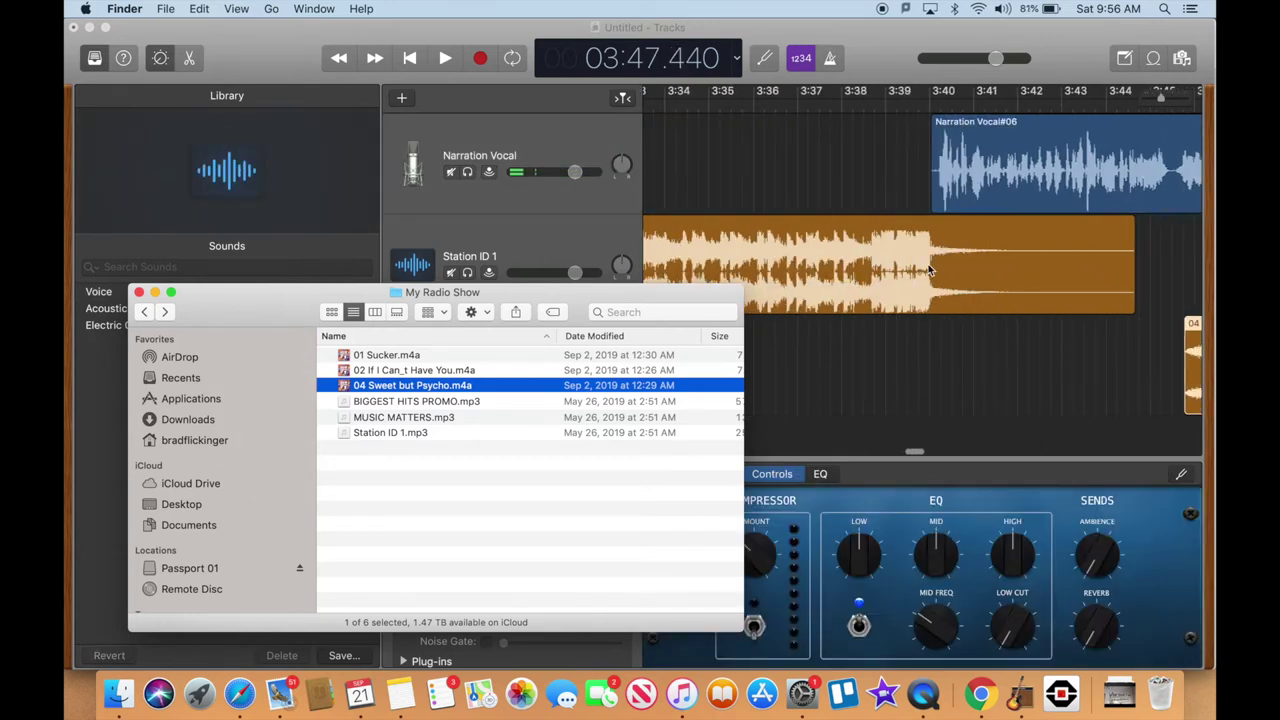
pyautogui.hscroll(5, 952, 262)
pyautogui.hscroll(1, 952, 262)
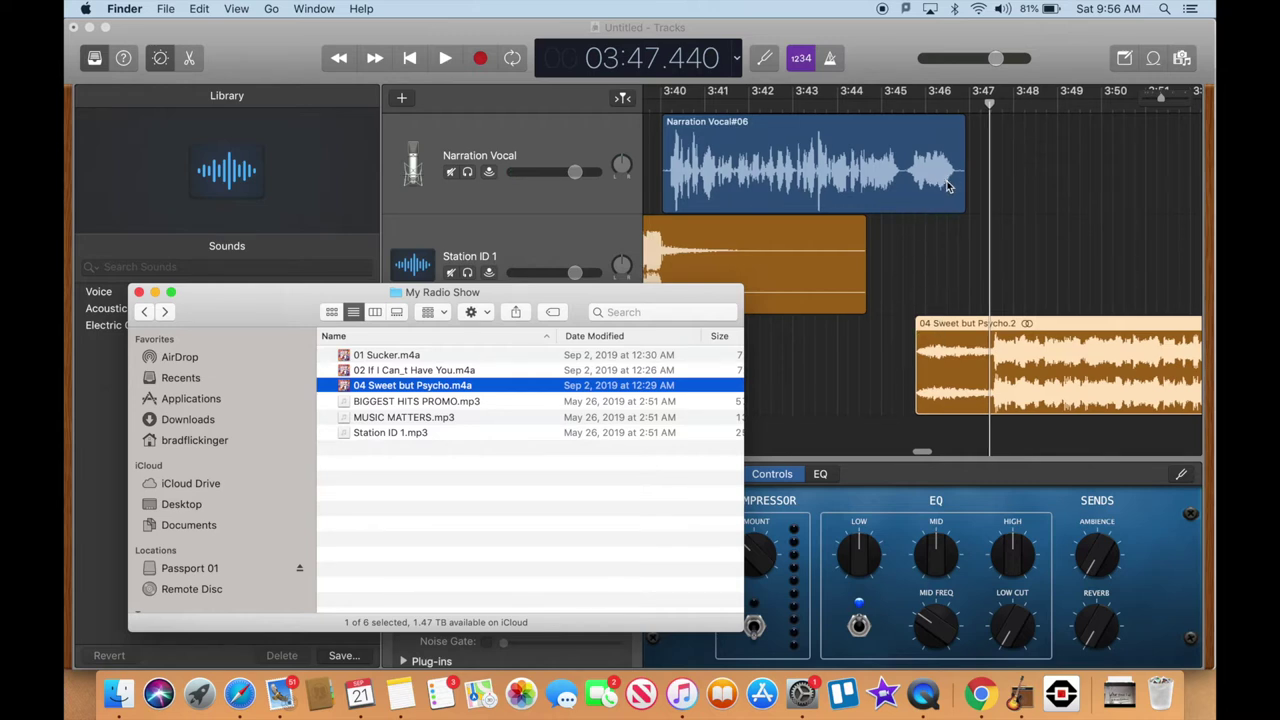
pyautogui.click(929, 252)
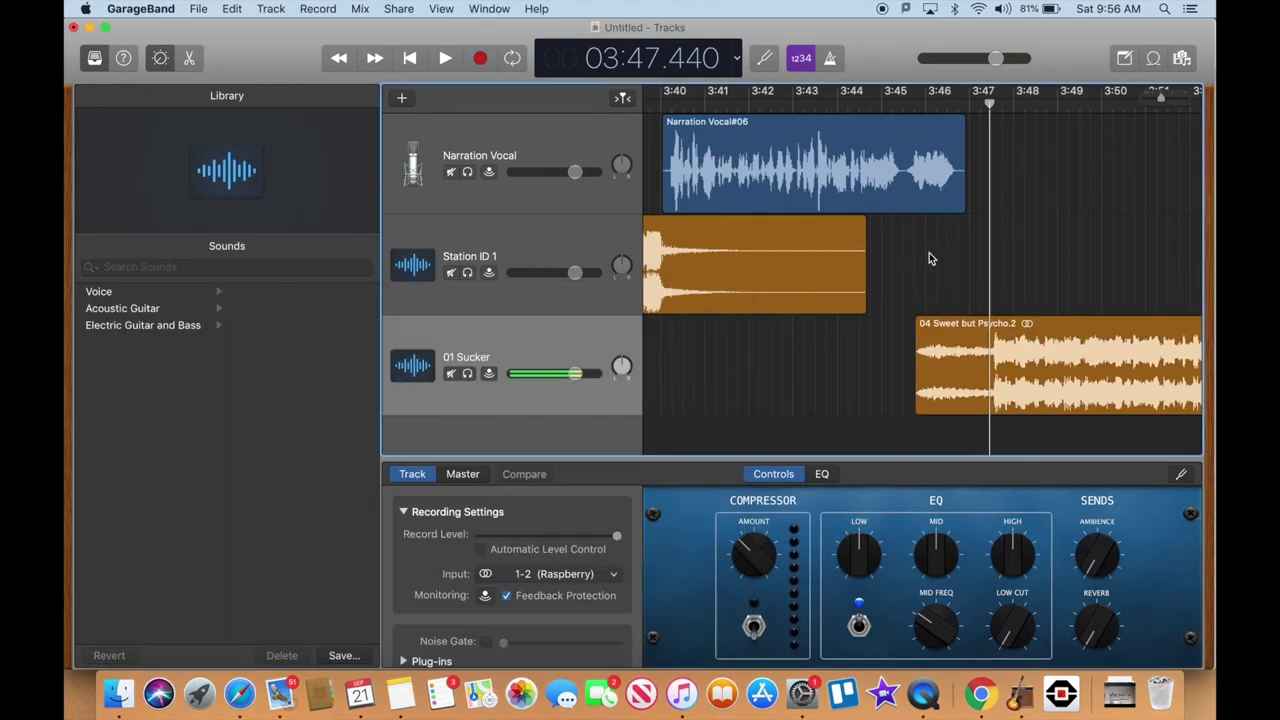
# Play the transition from the second voice break into 04 Sweet but Psycho, starting at about 3:41
pyautogui.hscroll(-2, 929, 252)
pyautogui.click(800, 105)
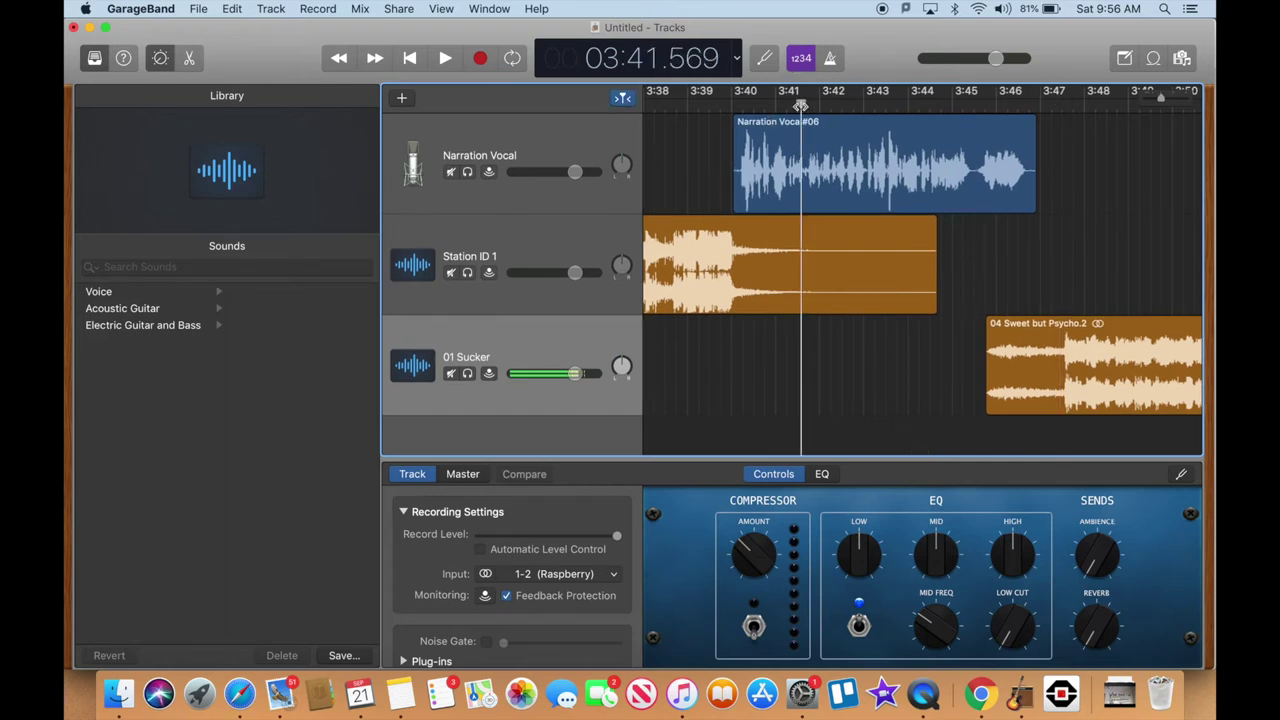
pyautogui.press('space')
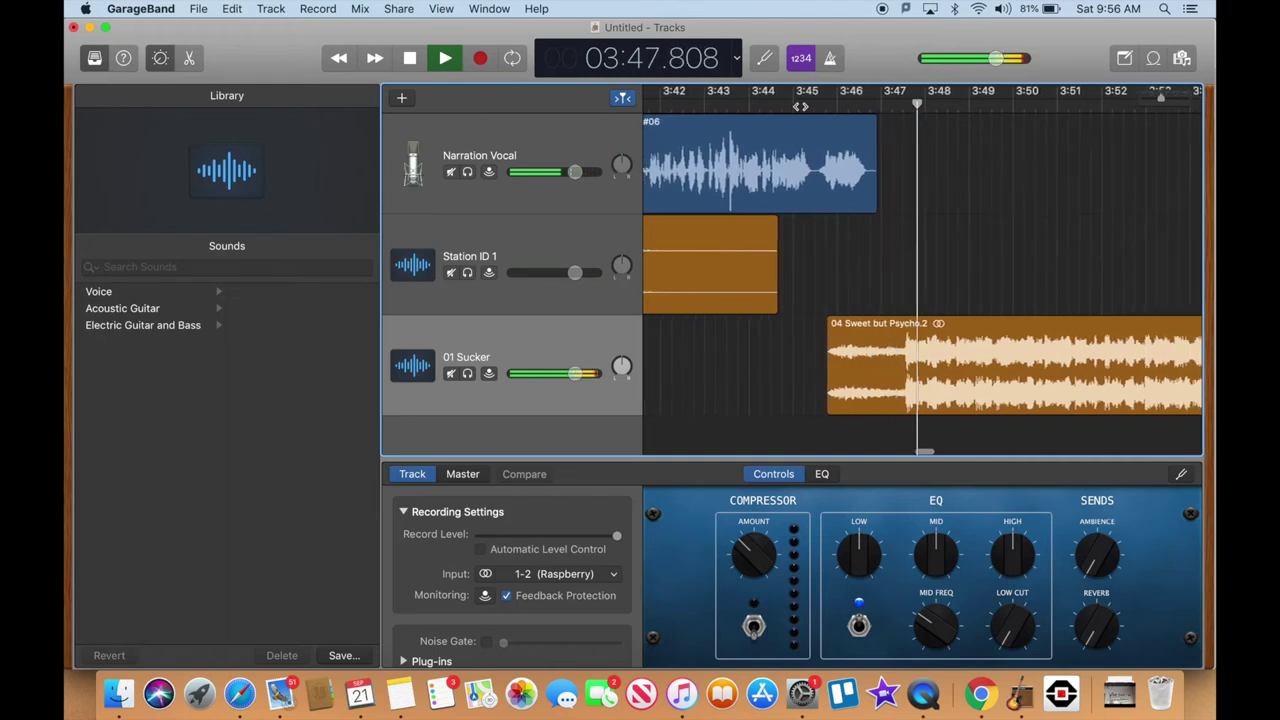
pyautogui.press('space')
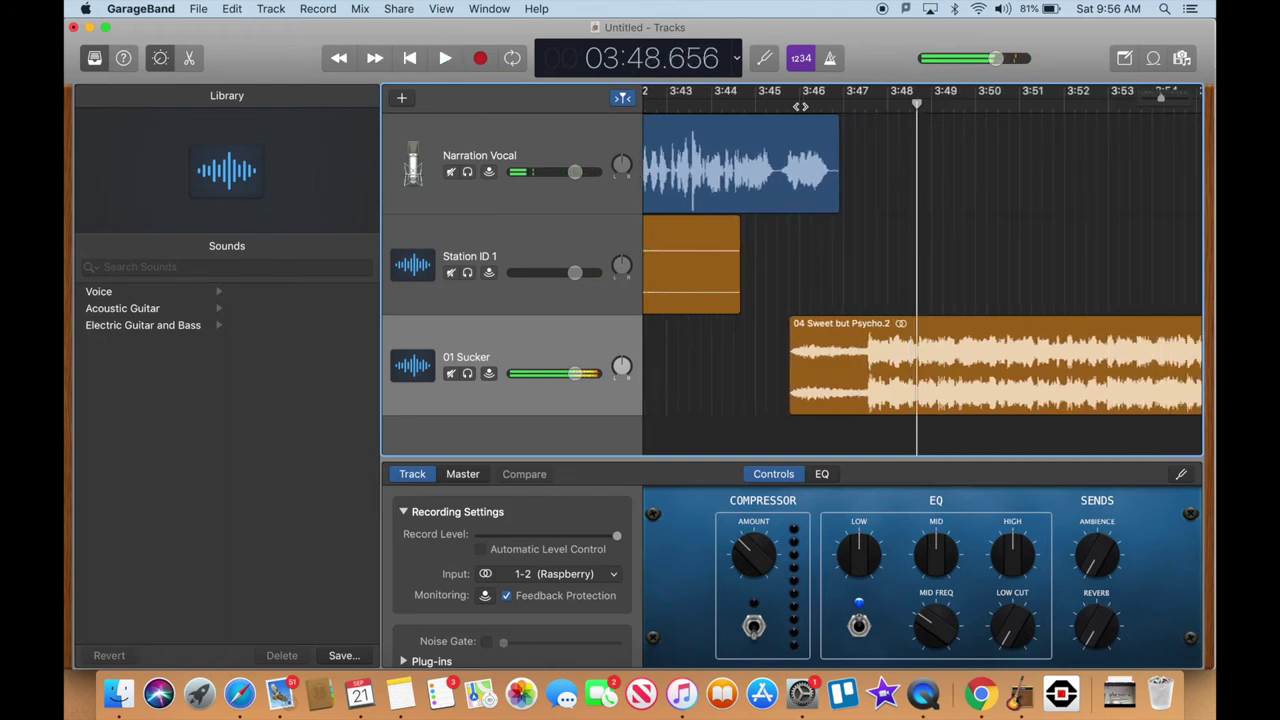
# Go to the end of 04 Sweet but Psycho and place the playhead there, at about 6:50
pyautogui.hscroll(20, 800, 106)
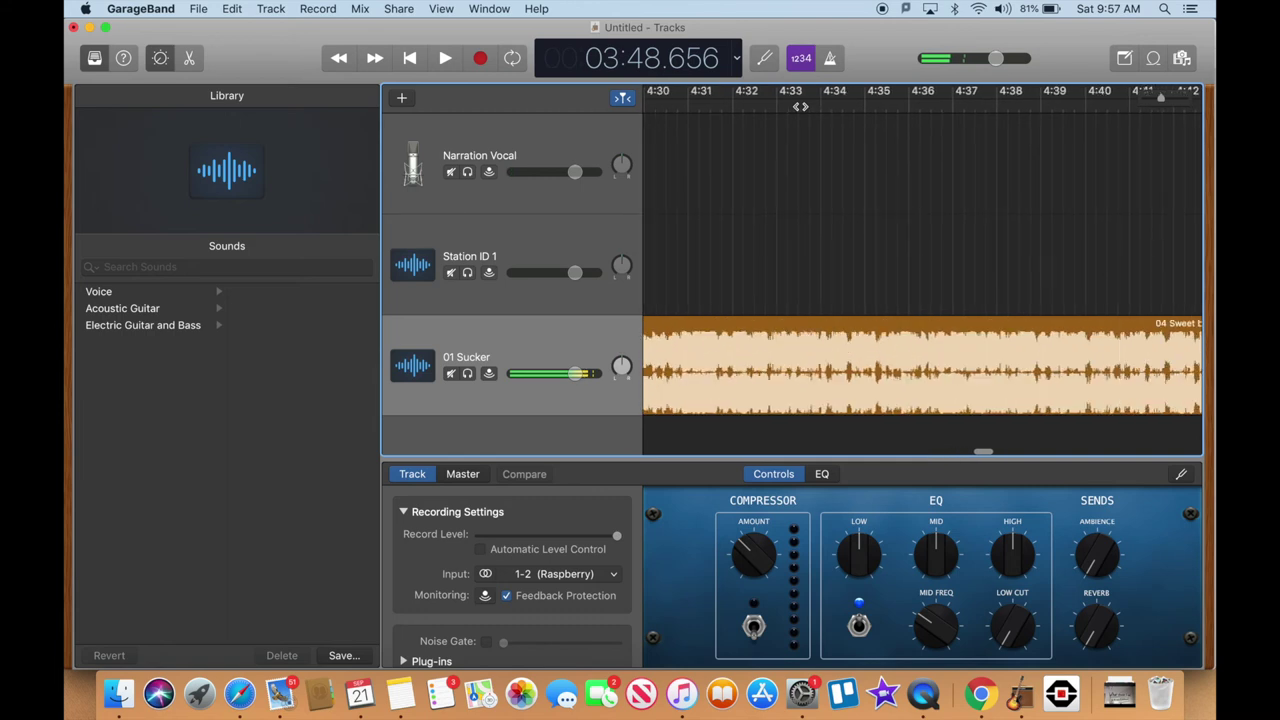
pyautogui.hscroll(10, 800, 106)
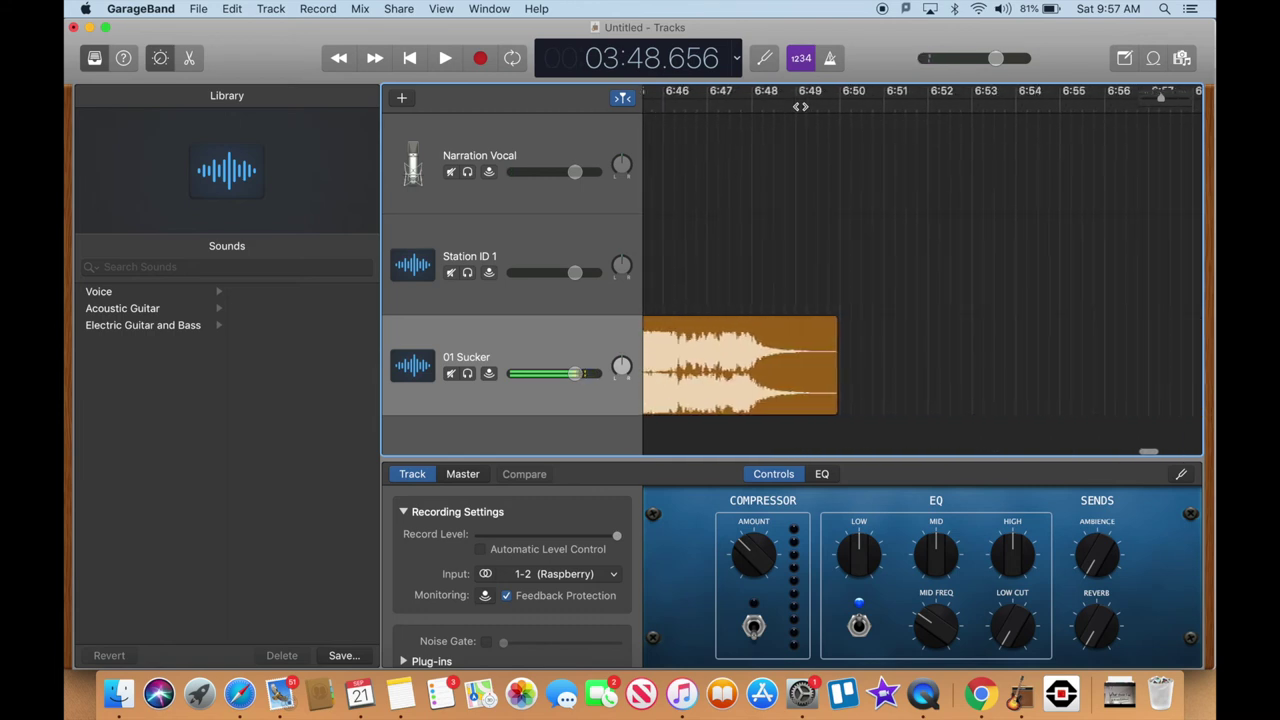
pyautogui.click(835, 103)
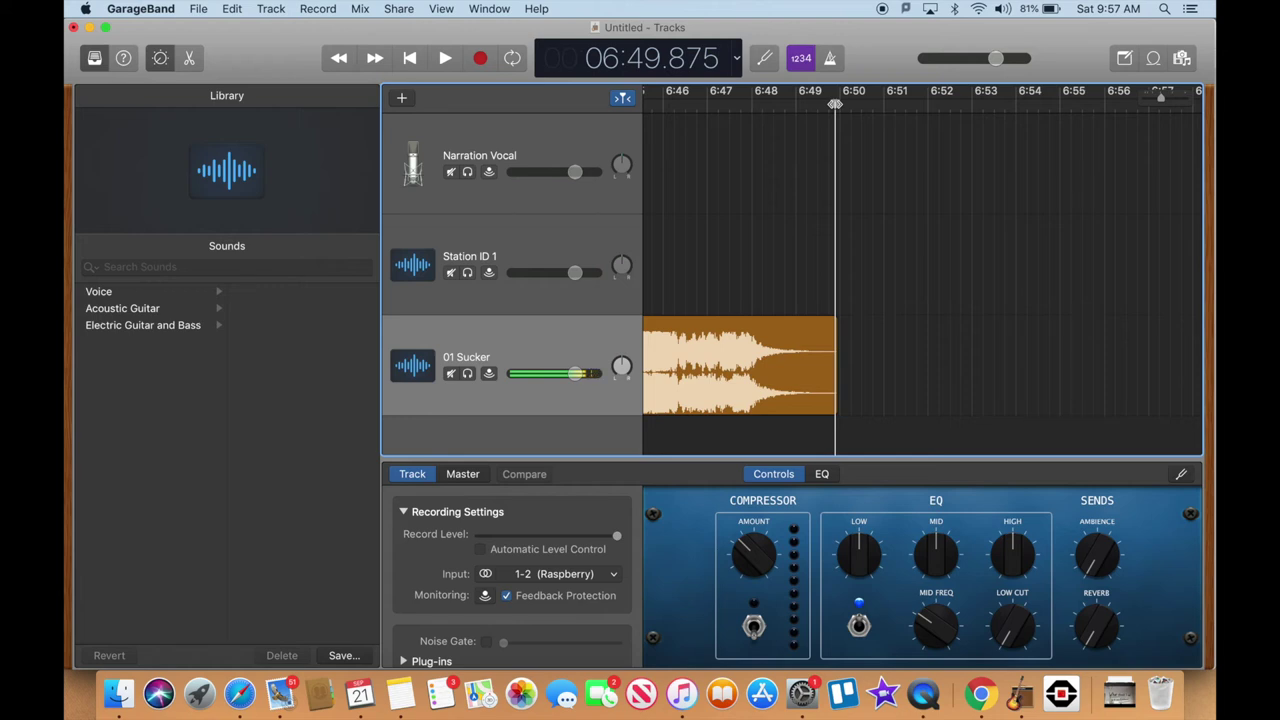
# Review the earlier transitions, select the second voice break and place the playhead within it at about 3:43
pyautogui.hscroll(-20, 815, 188)
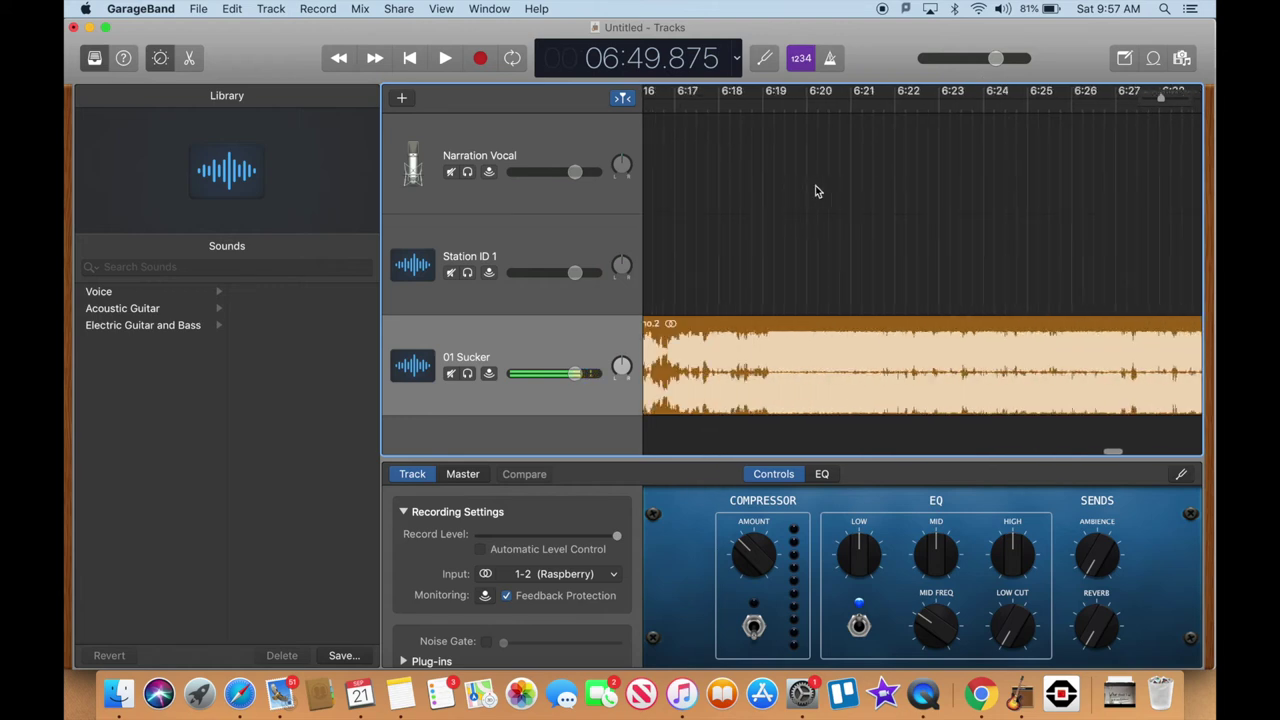
pyautogui.hscroll(-15, 815, 190)
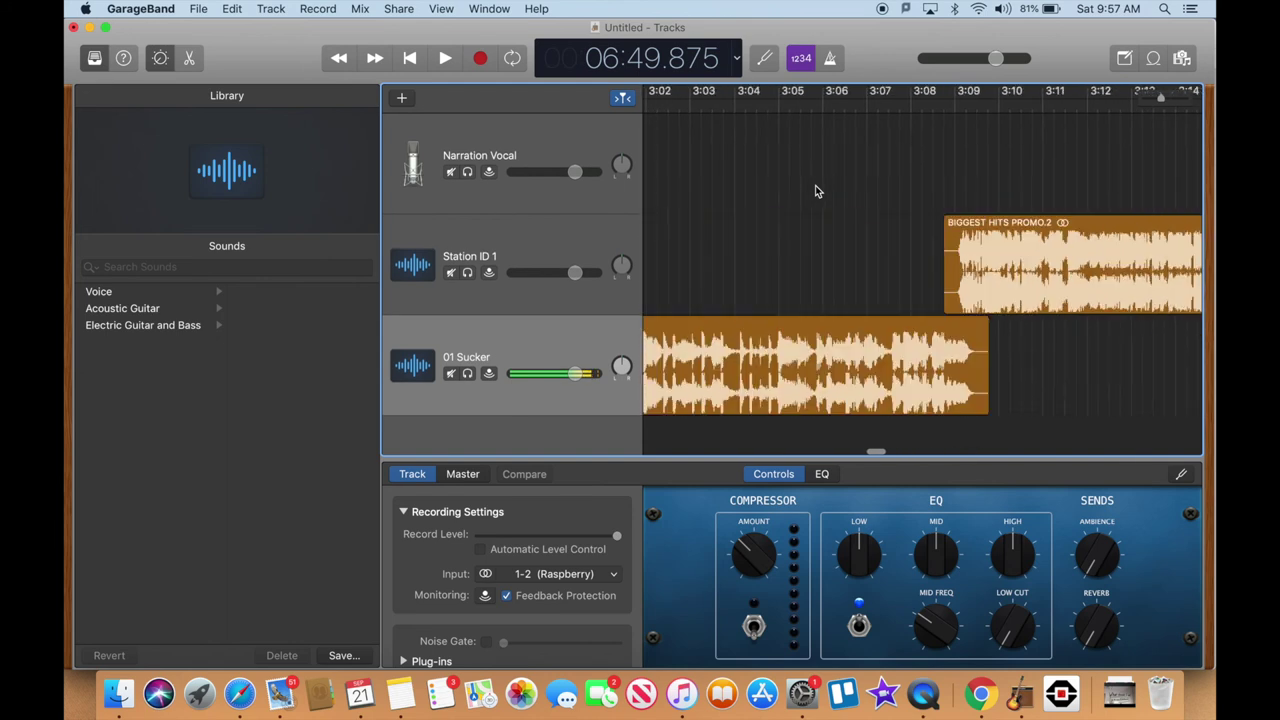
pyautogui.hscroll(-5, 815, 191)
pyautogui.hscroll(15, 815, 191)
pyautogui.hscroll(-1, 816, 190)
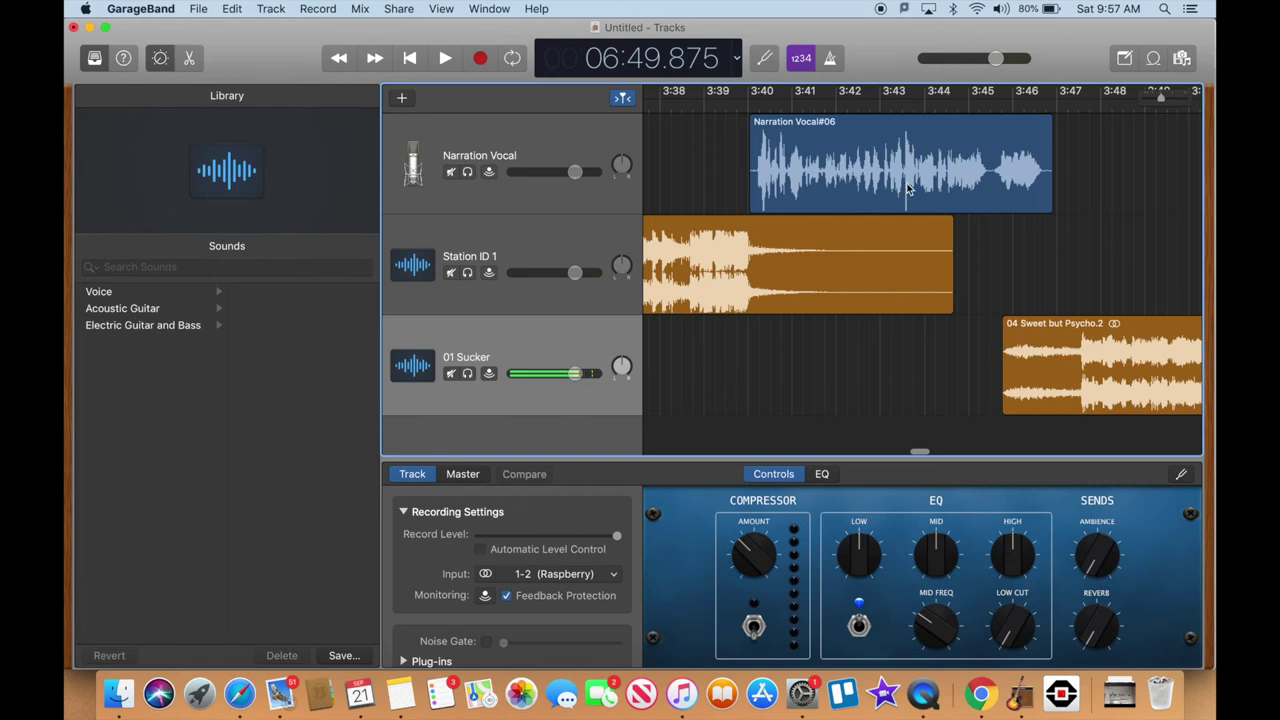
pyautogui.click(907, 147)
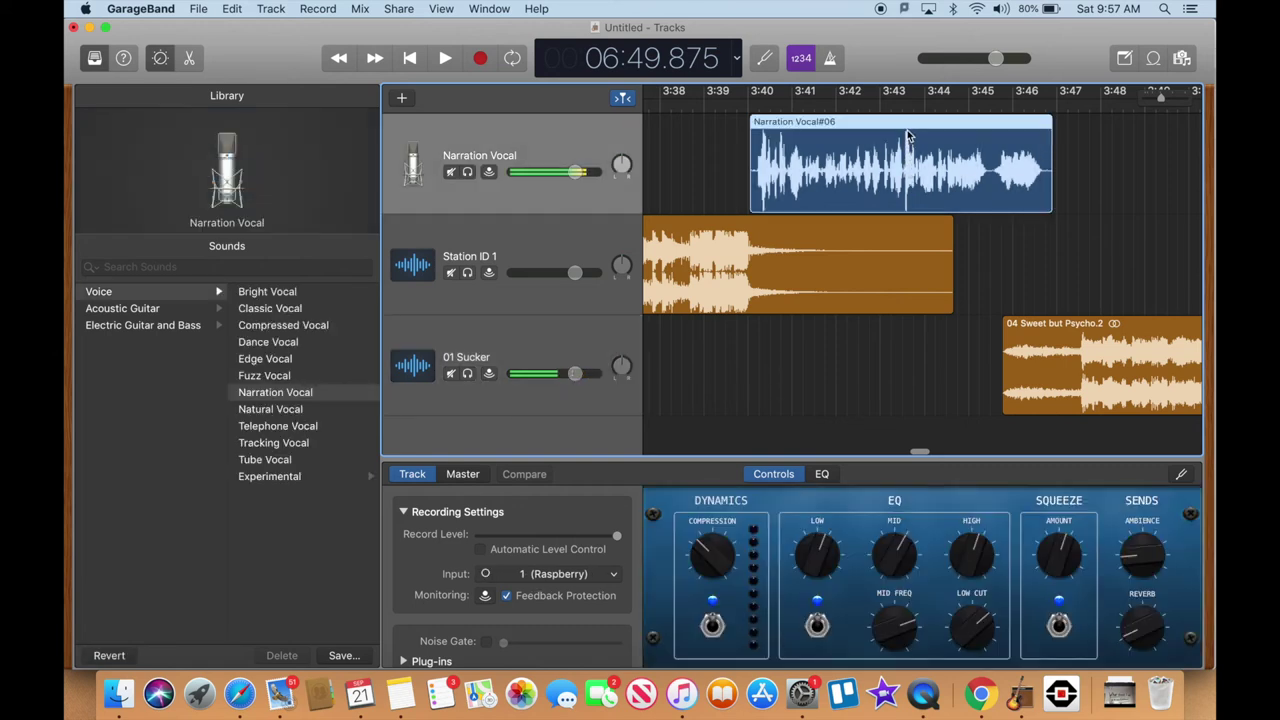
pyautogui.click(886, 104)
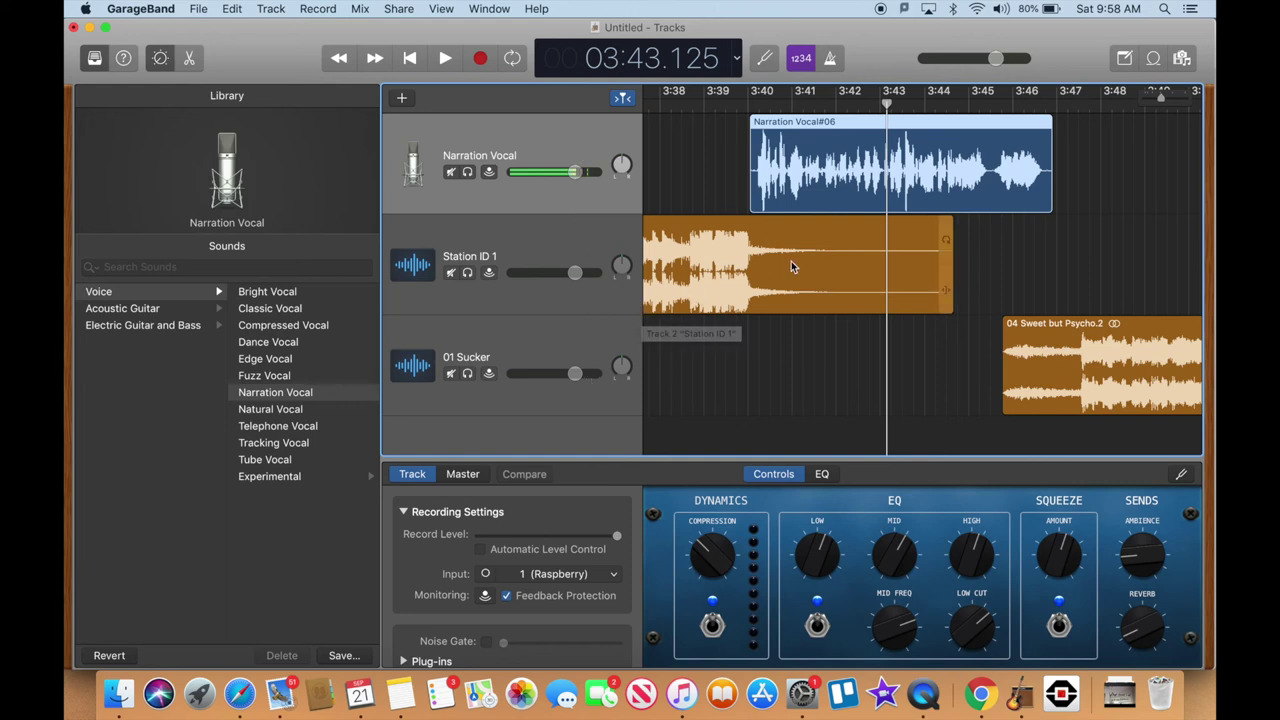
# Check which options are available for sharing or exporting the show, and return to the second voice break in the timeline
pyautogui.hscroll(-10, 791, 266)
pyautogui.hscroll(-2, 791, 266)
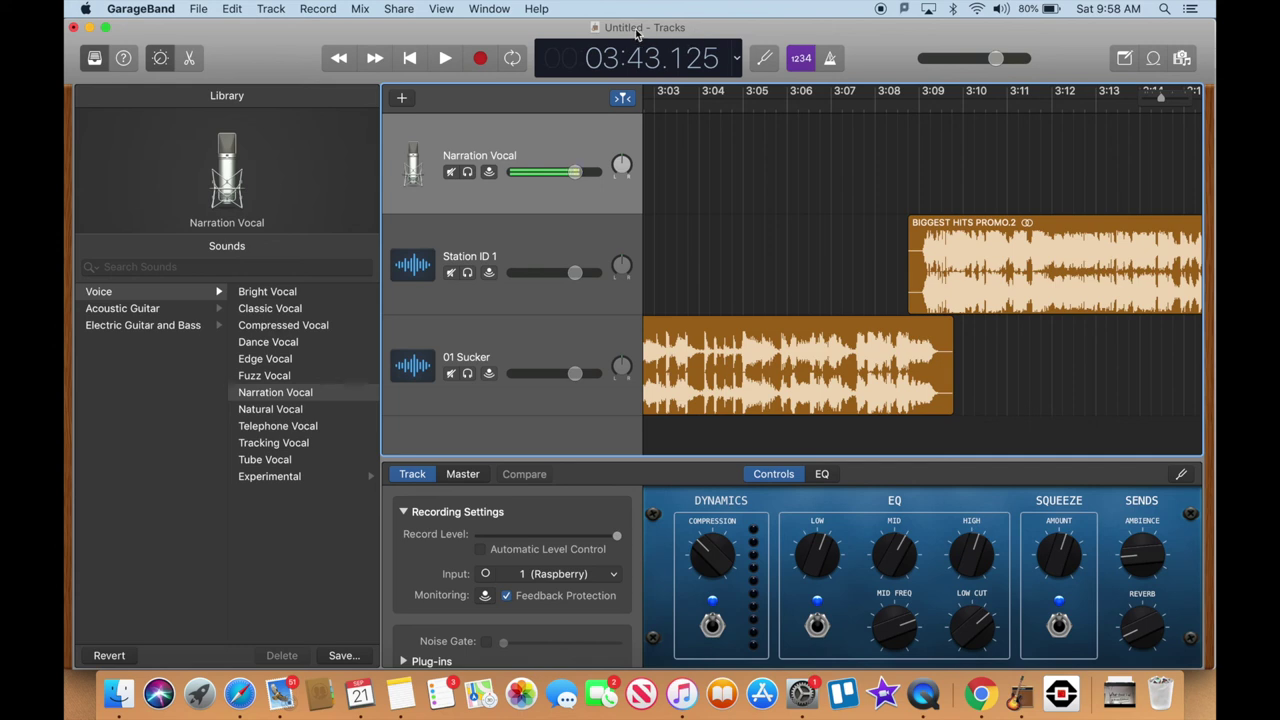
pyautogui.click(403, 10)
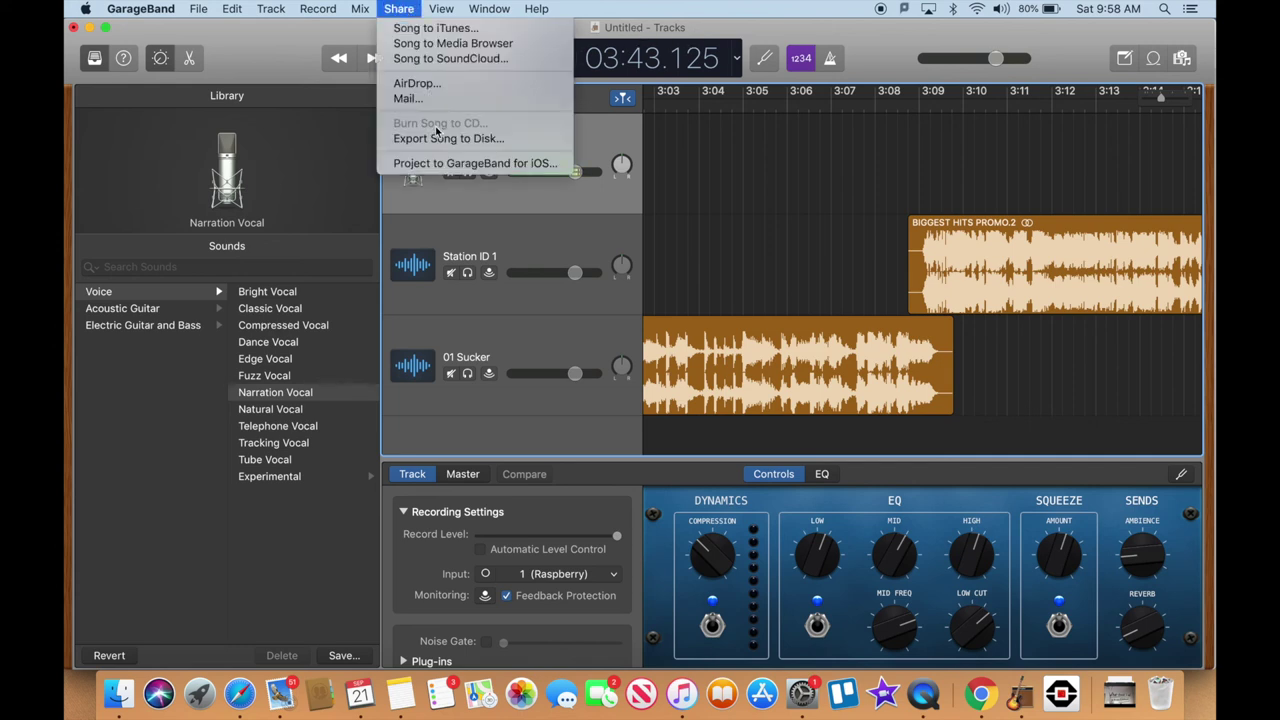
pyautogui.click(398, 10)
pyautogui.hscroll(15, 771, 164)
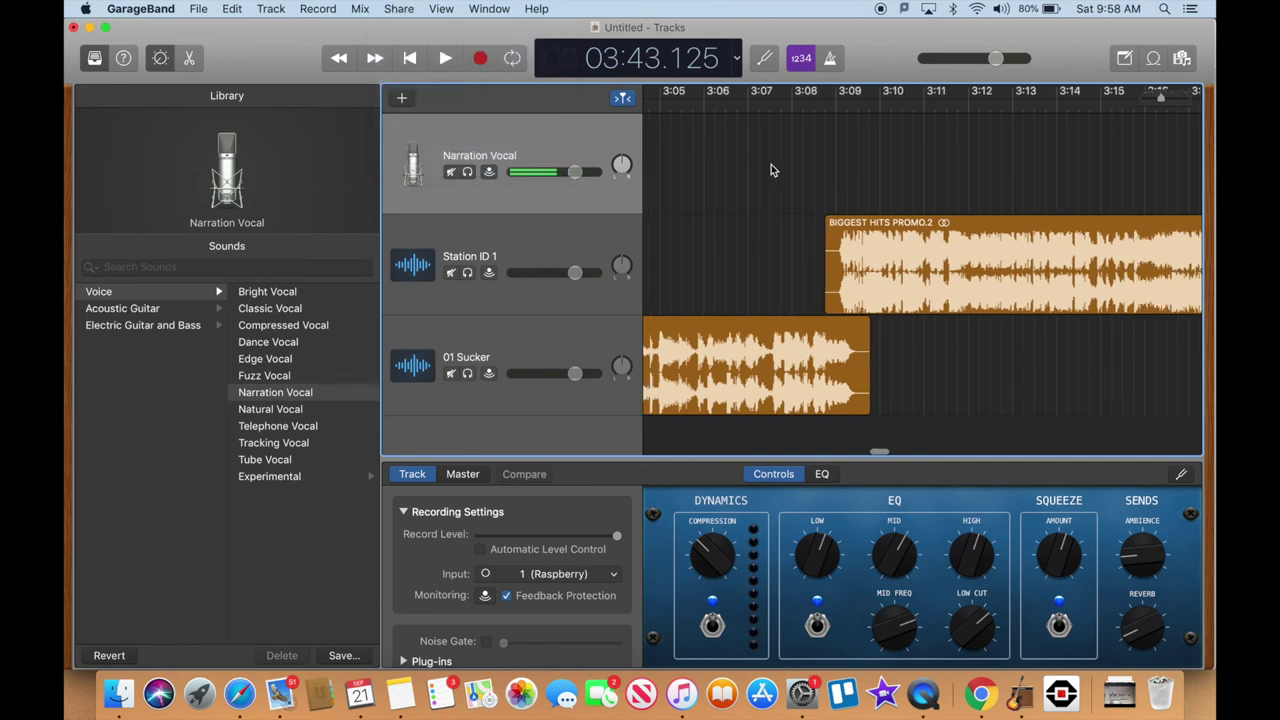
pyautogui.hscroll(-8, 772, 170)
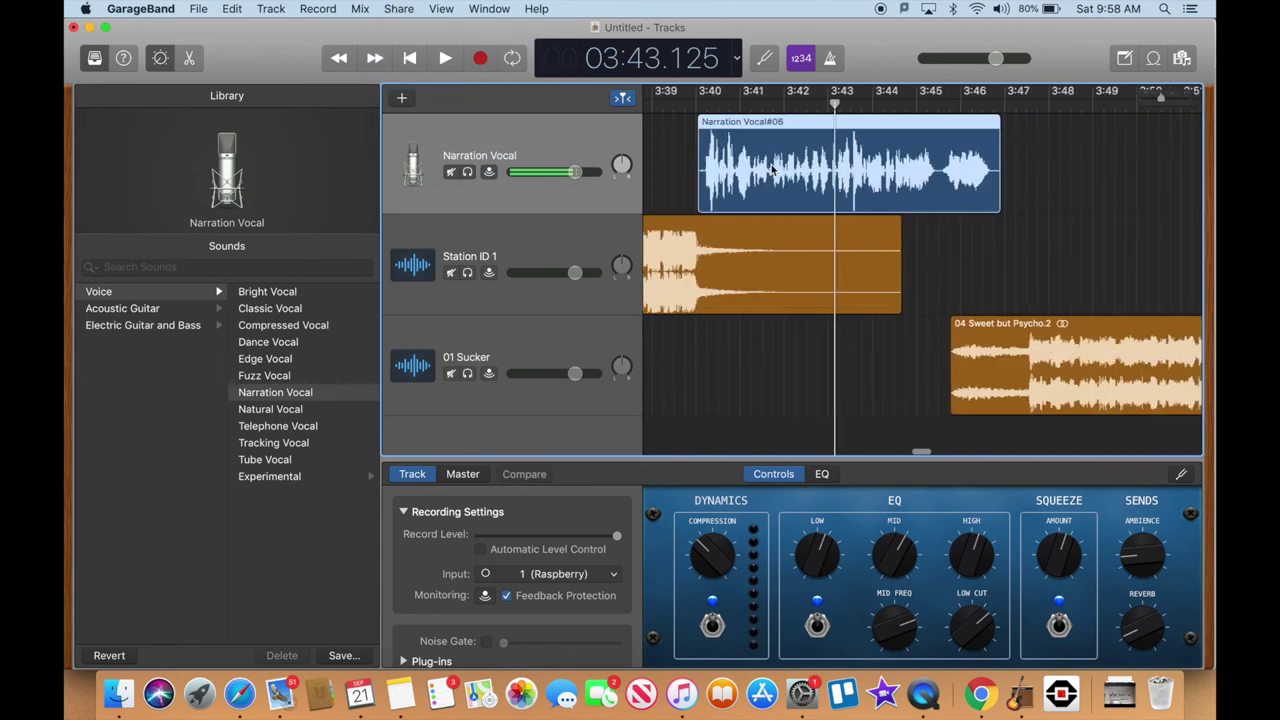